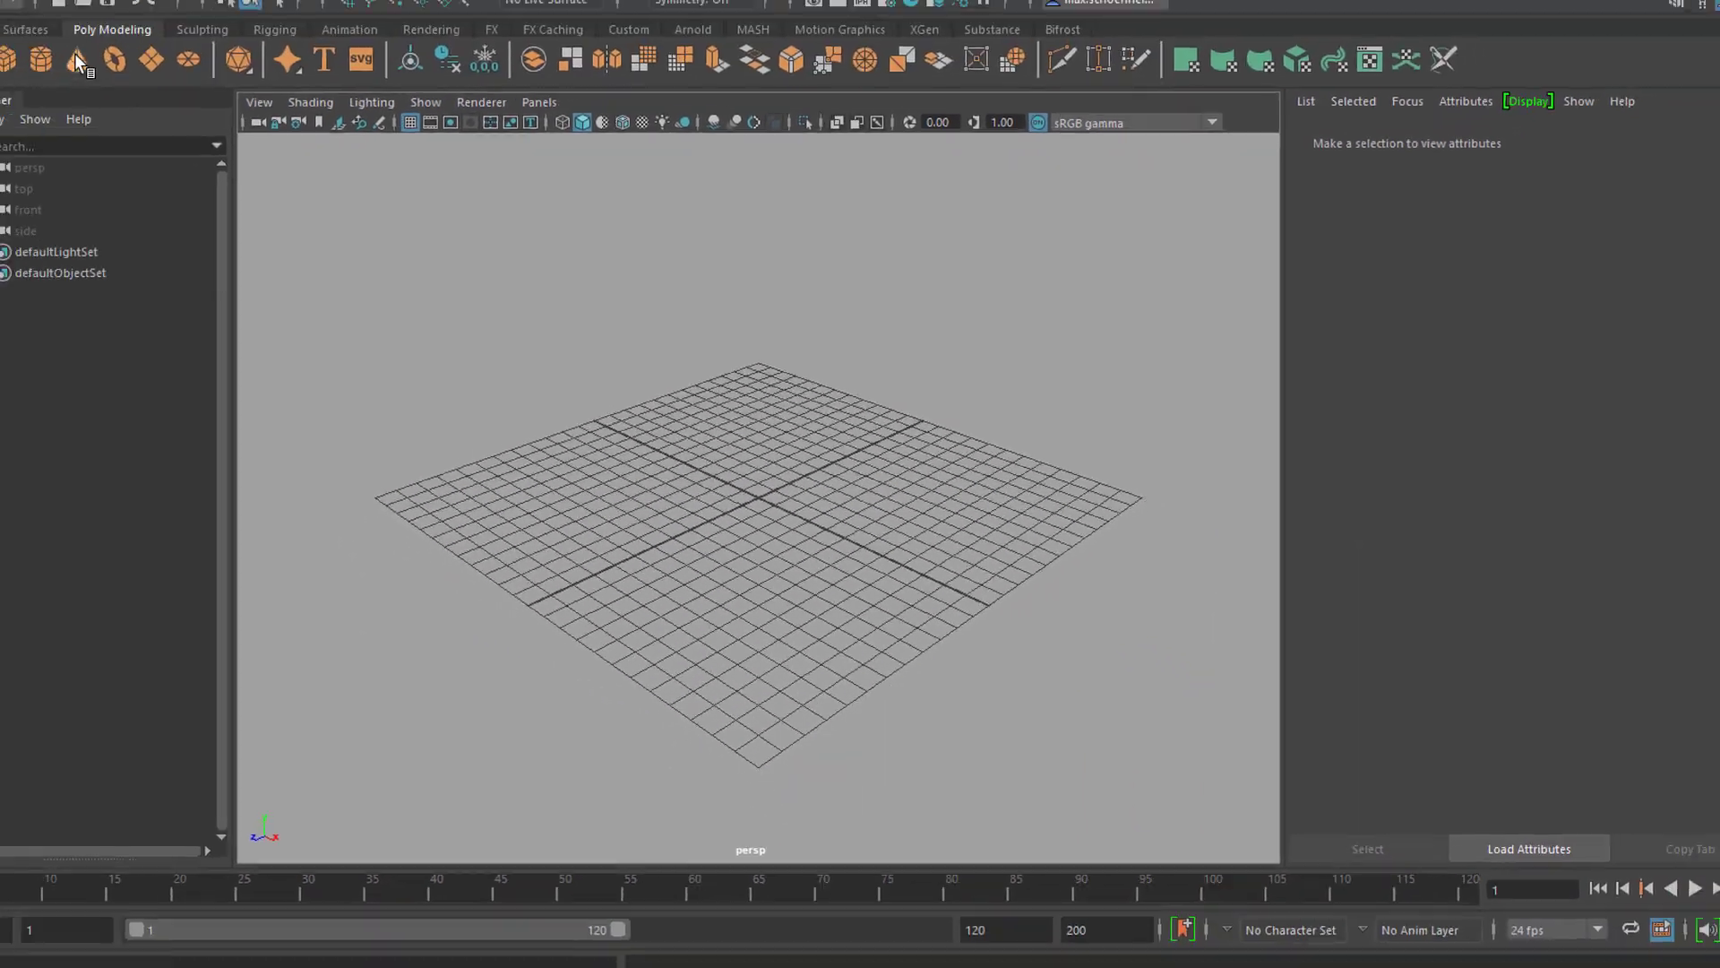
Create a polygon cone at the grid's center and raise it about 5.3 cm straight up.
{"action": "key", "text": "w"}
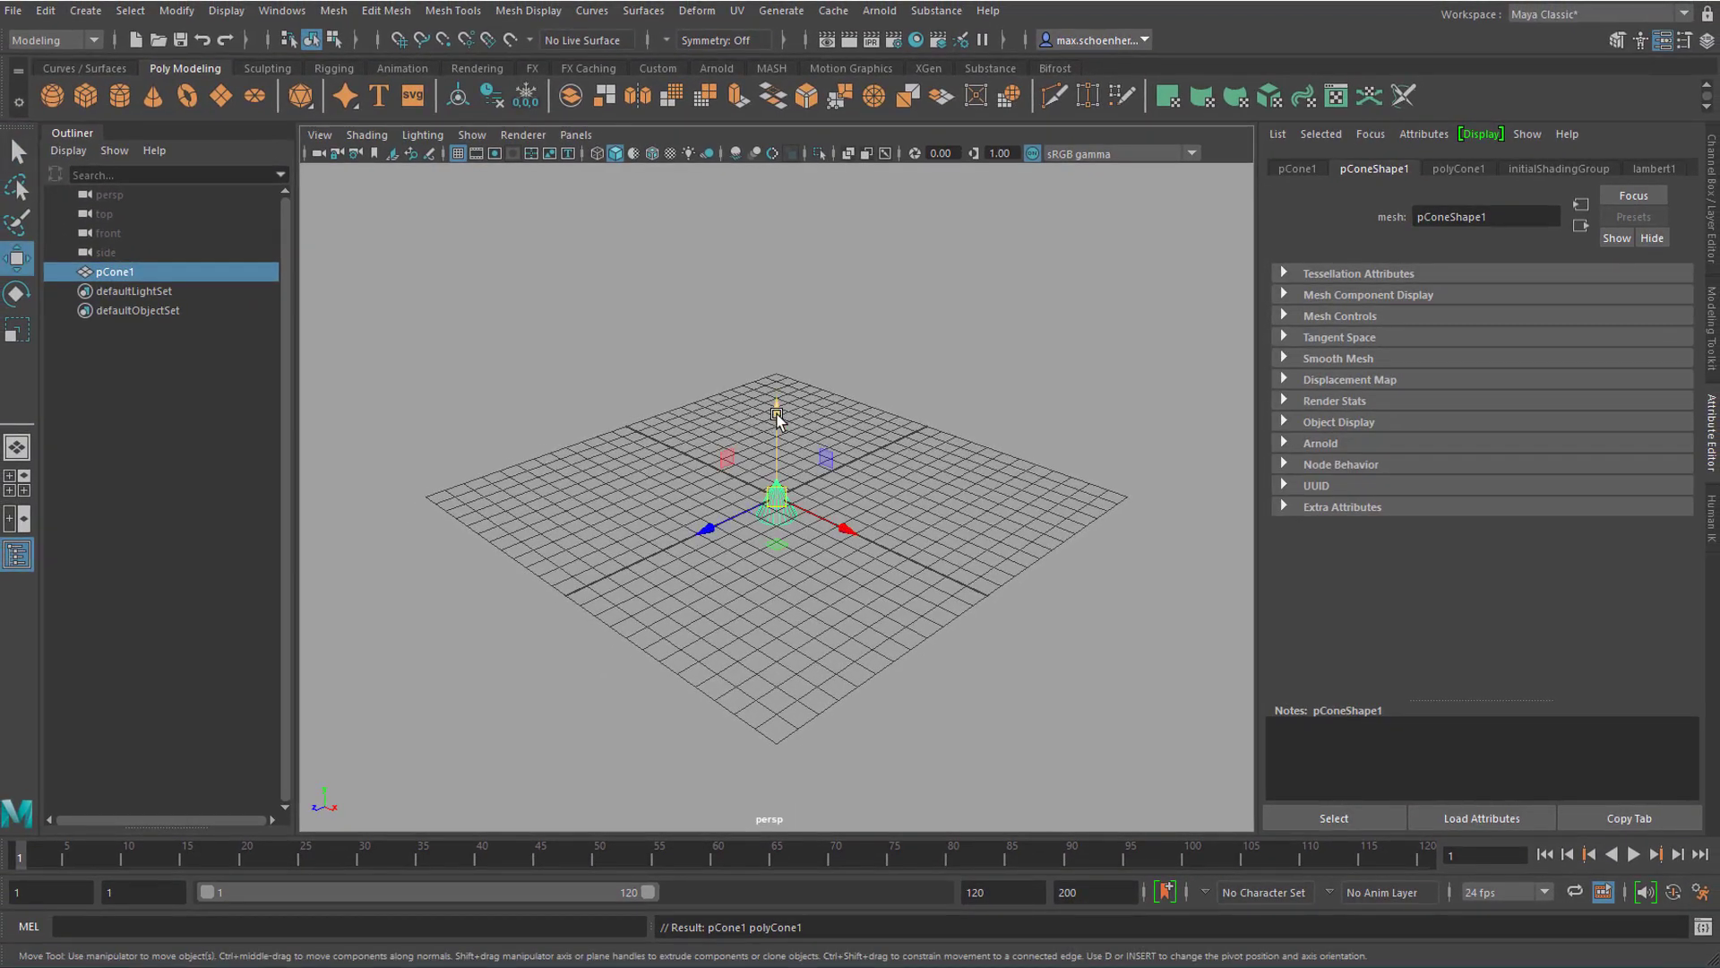
{"action": "left_click_drag", "start_coordinate": [777, 411], "coordinate": [777, 307]}
Assign a new aiStandardSurface material to the cone and replace its settings with the Clay preset.
{"action": "right_click", "coordinate": [769, 418]}
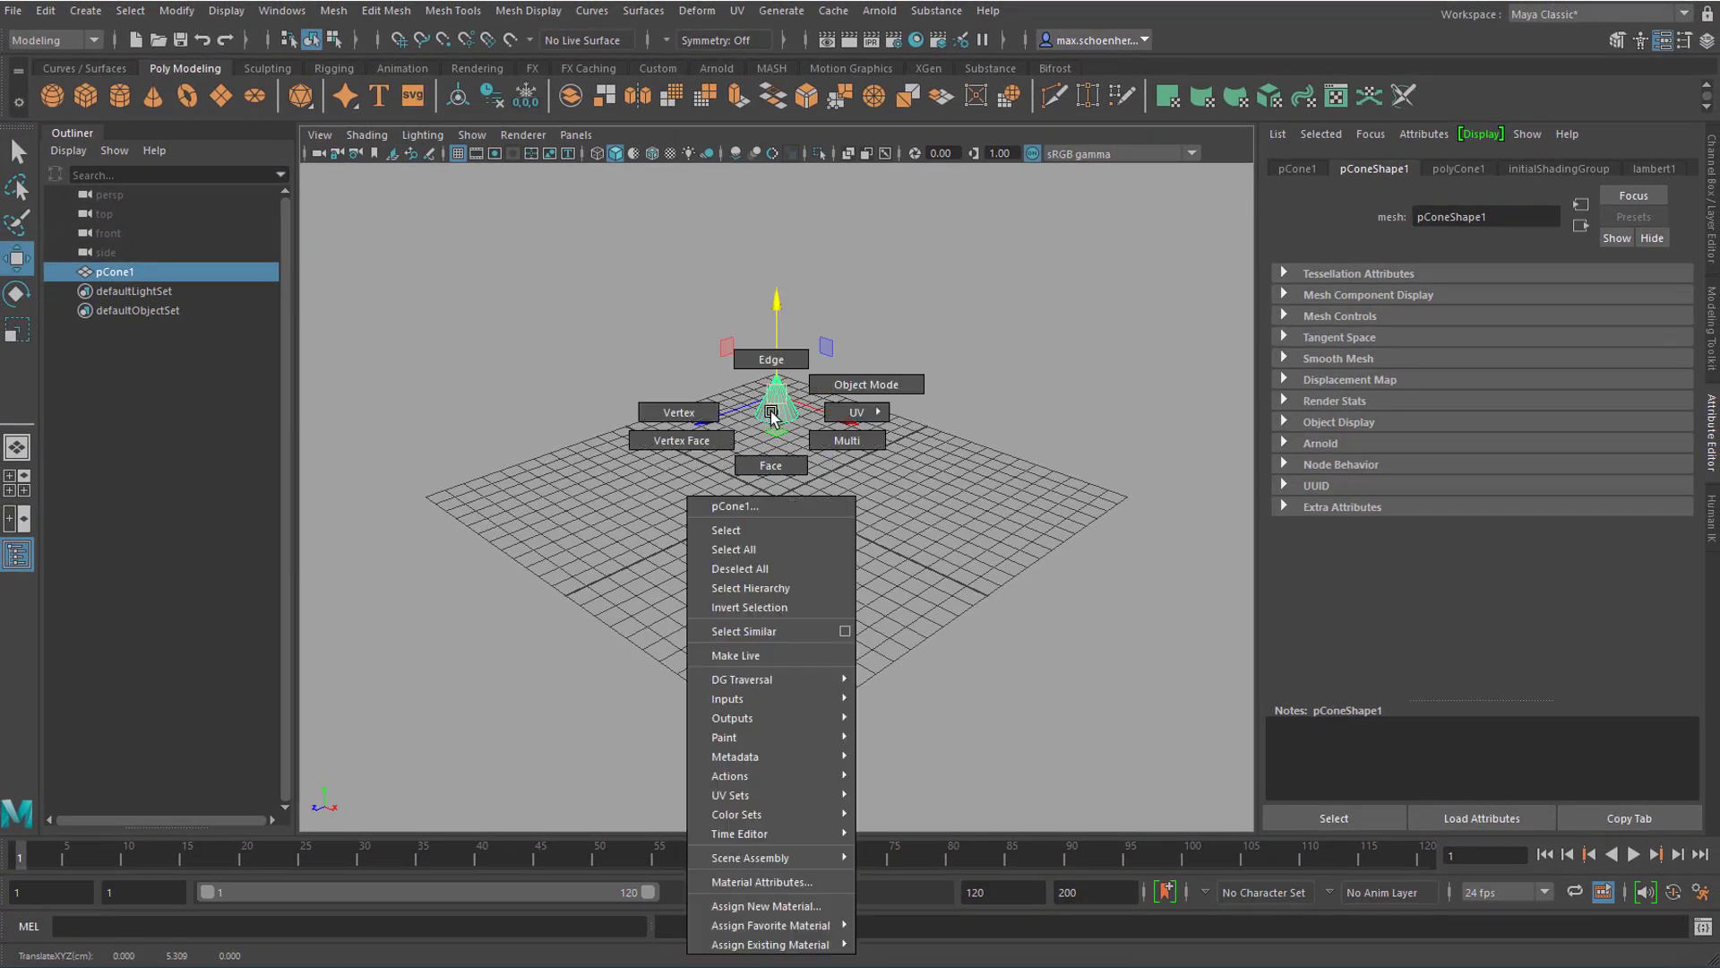
{"action": "left_click", "coordinate": [785, 906]}
{"action": "left_click", "coordinate": [416, 464]}
{"action": "left_click", "coordinate": [532, 686]}
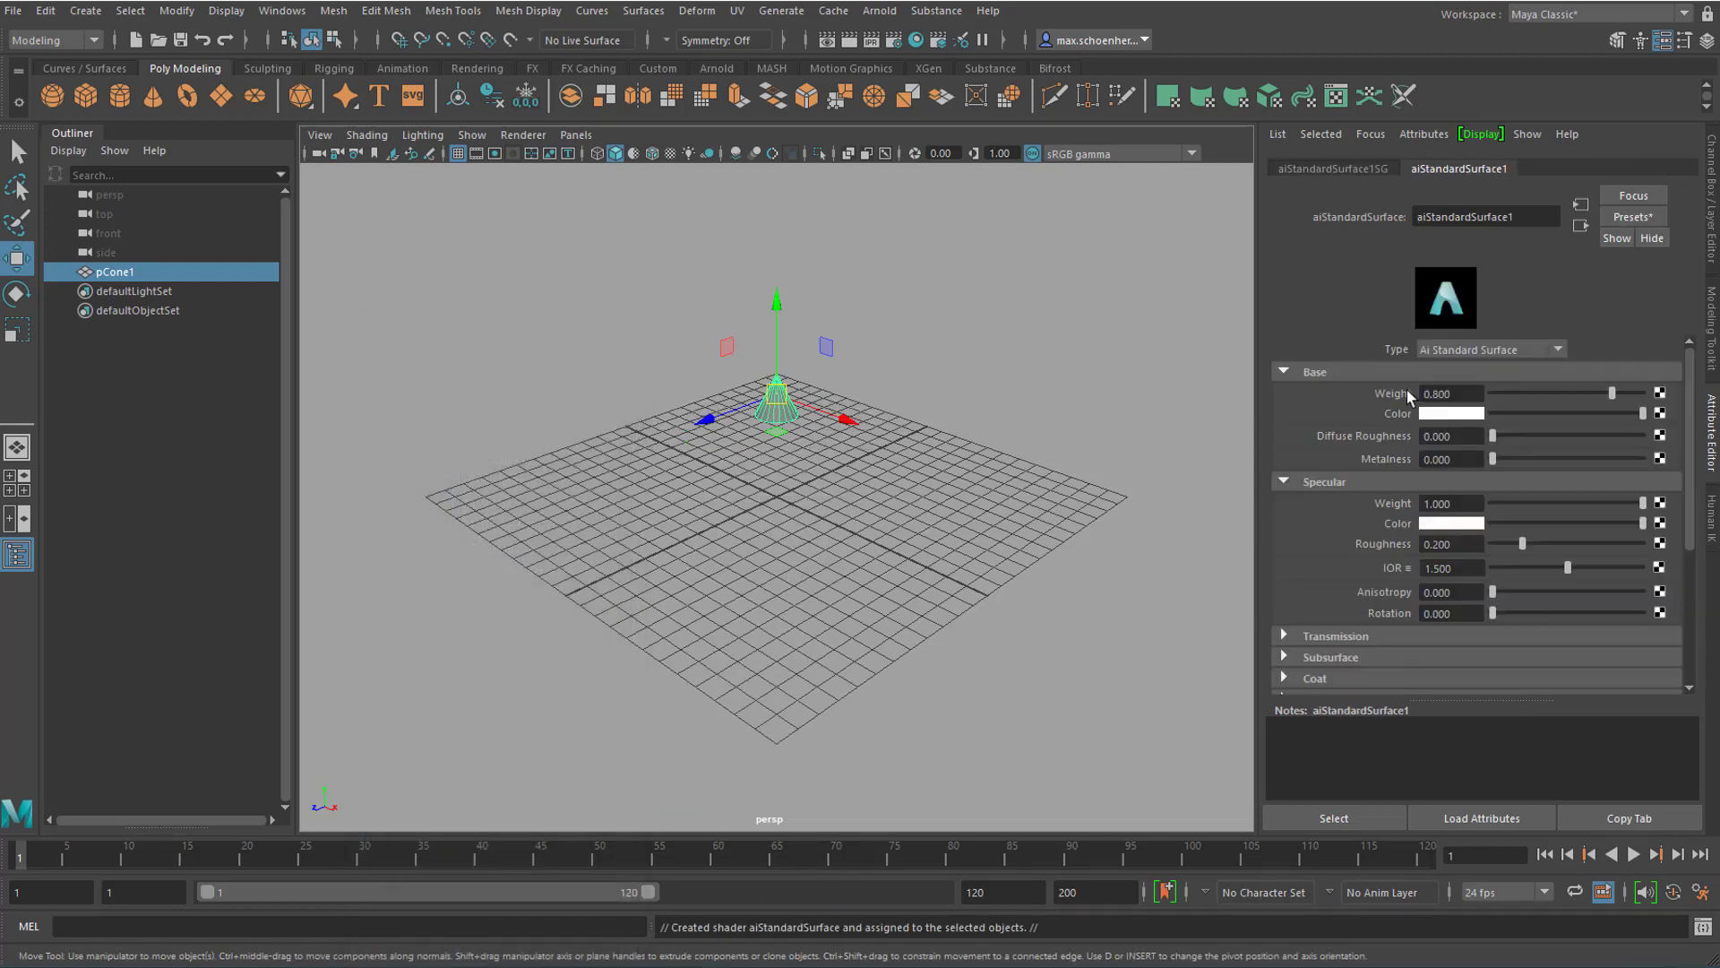
{"action": "left_click", "coordinate": [1634, 217]}
{"action": "mouse_move", "coordinate": [1653, 425]}
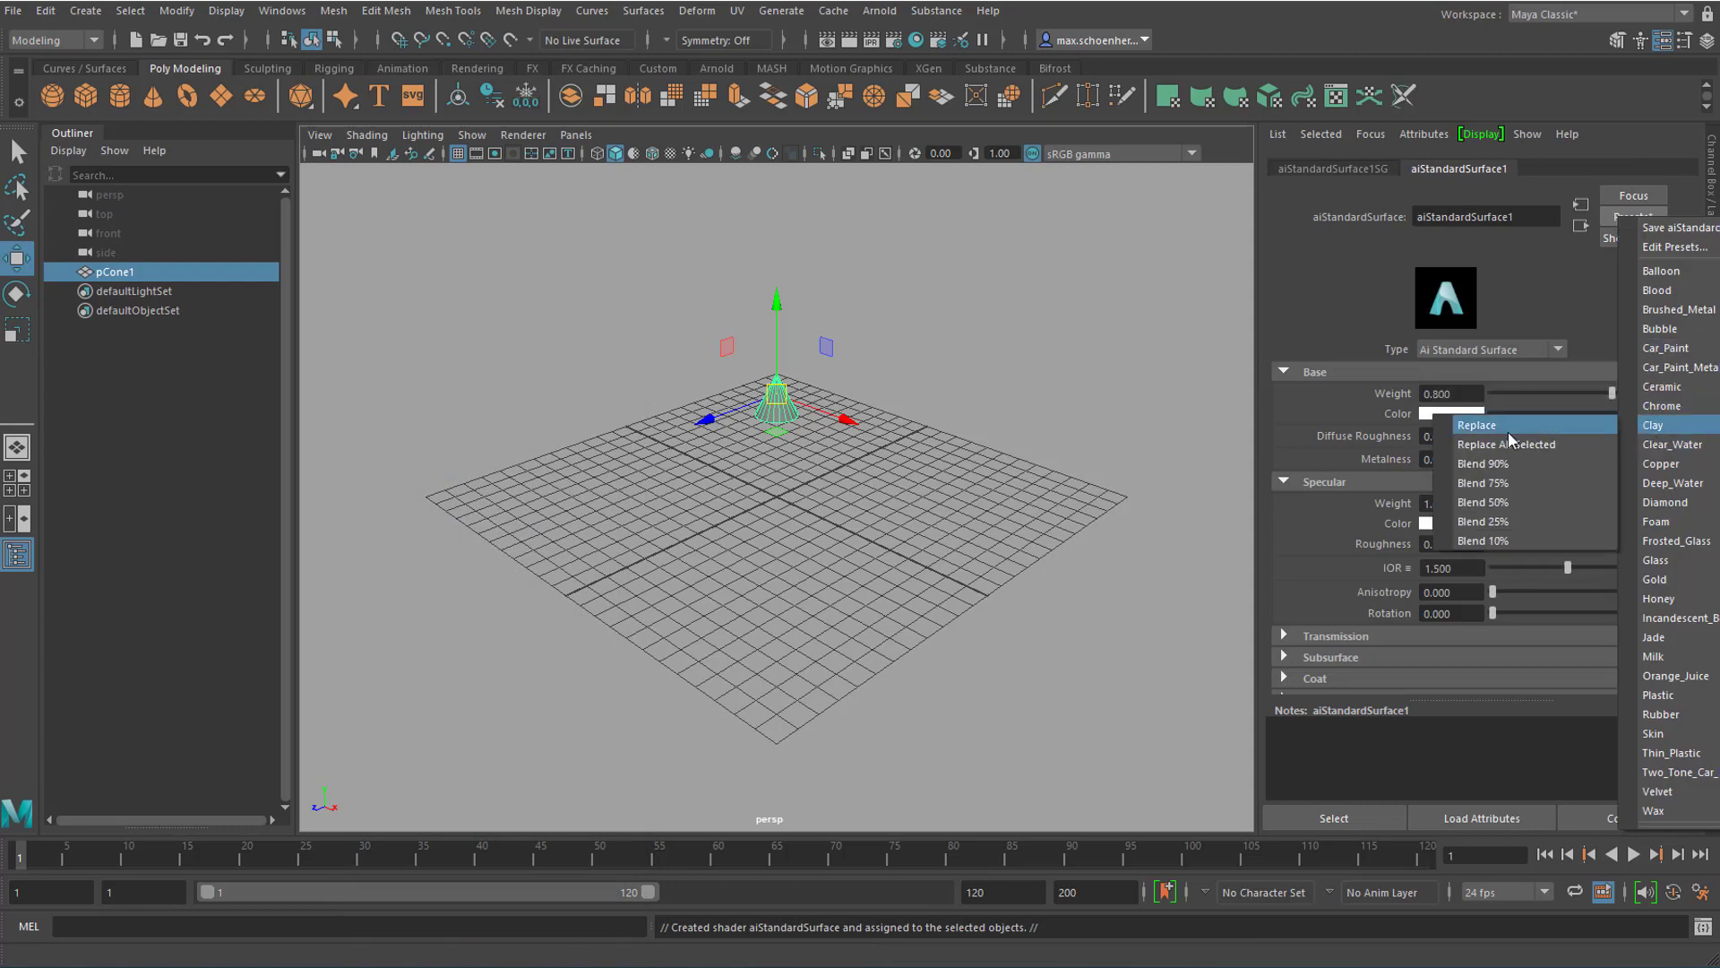
{"action": "left_click", "coordinate": [1509, 431]}
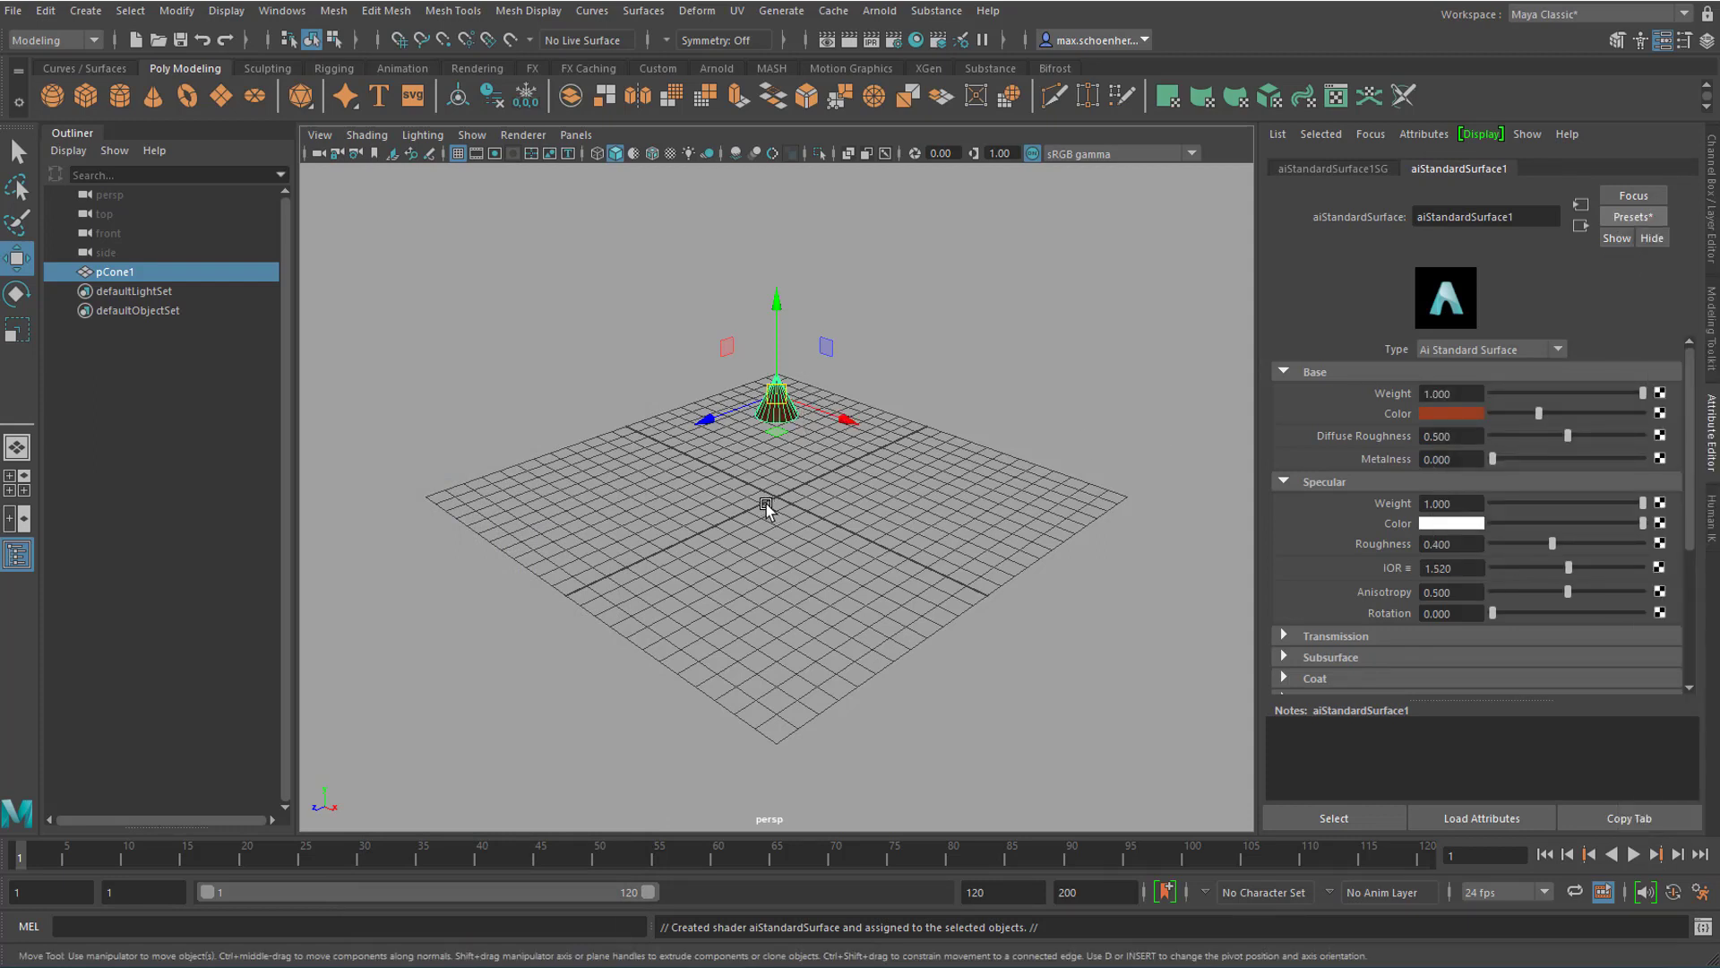
Create a polygon gear and place it tilted above the grid beside the cone.
{"action": "left_click_drag", "start_coordinate": [756, 434], "coordinate": [994, 627]}
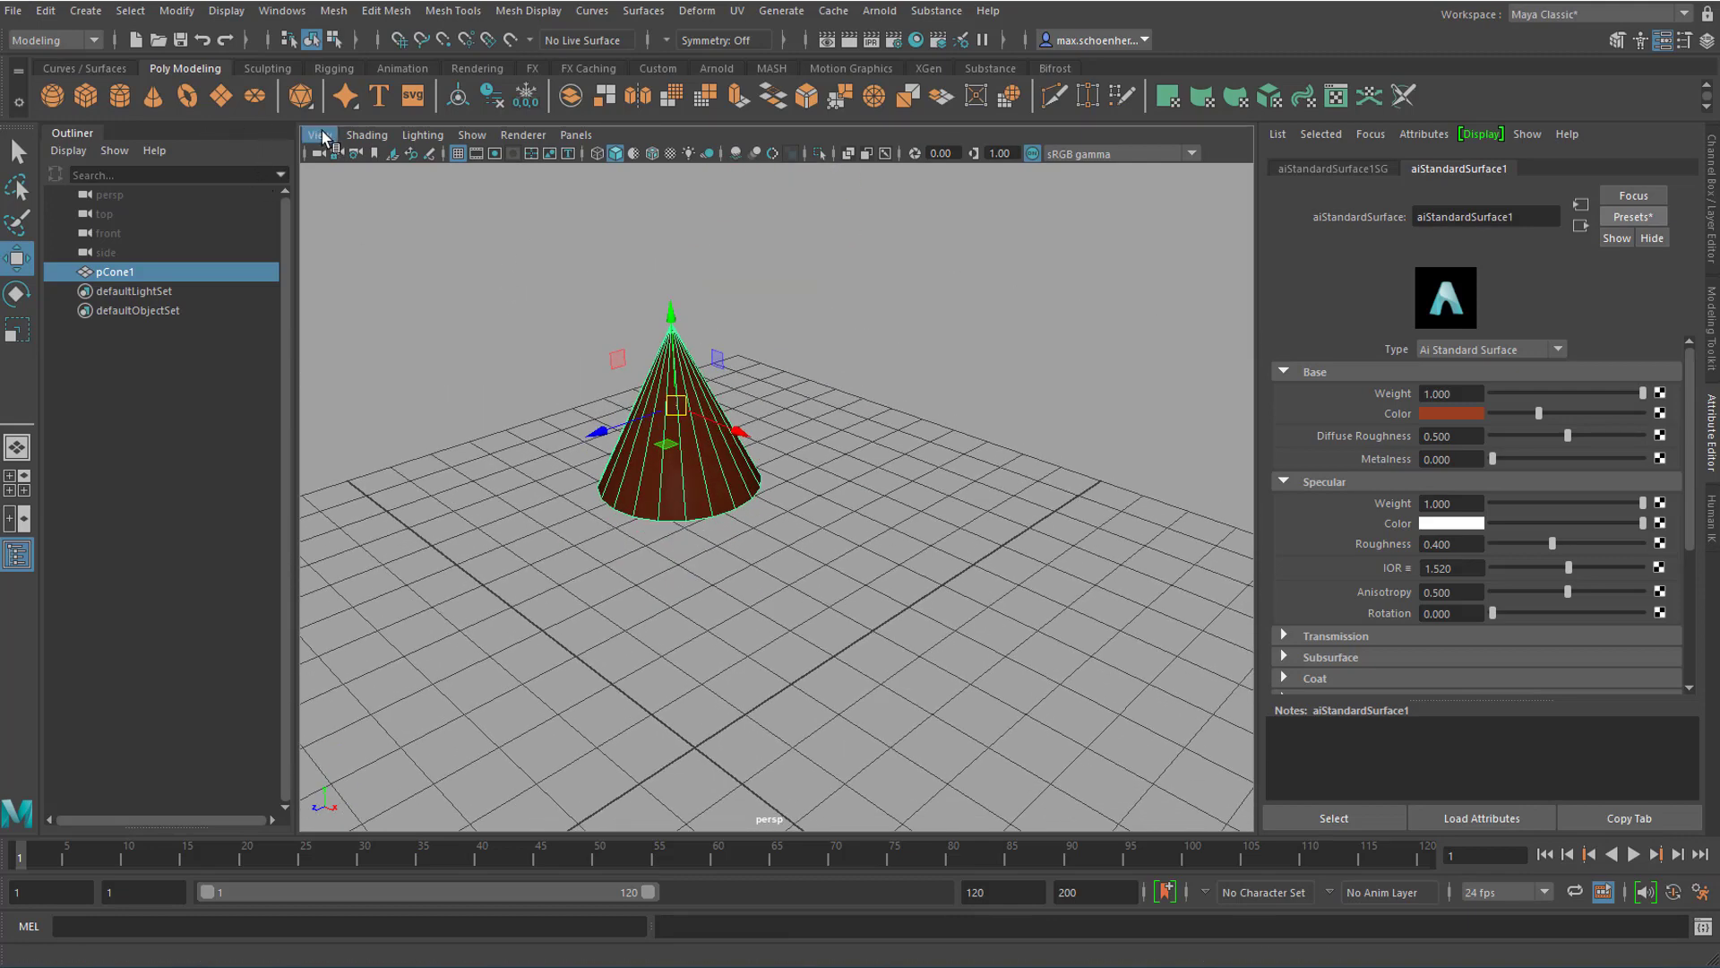
{"action": "right_click", "coordinate": [302, 97]}
{"action": "left_click", "coordinate": [342, 268]}
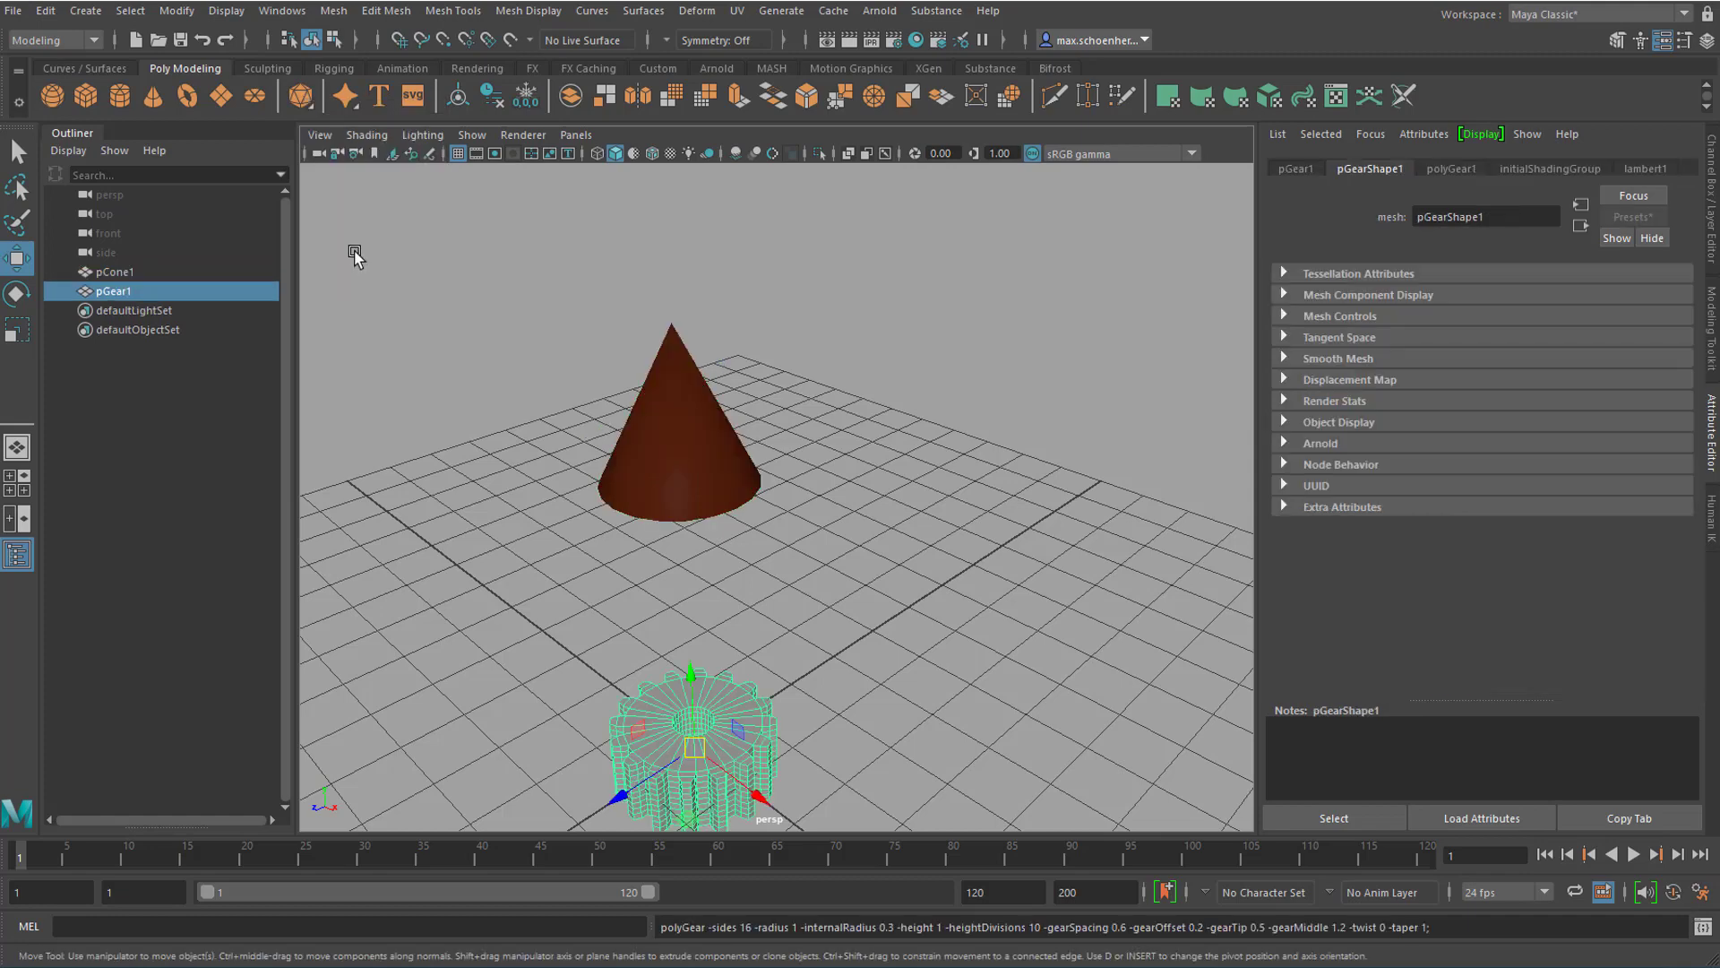
{"action": "left_click_drag", "start_coordinate": [852, 632], "coordinate": [837, 627], "text": "alt"}
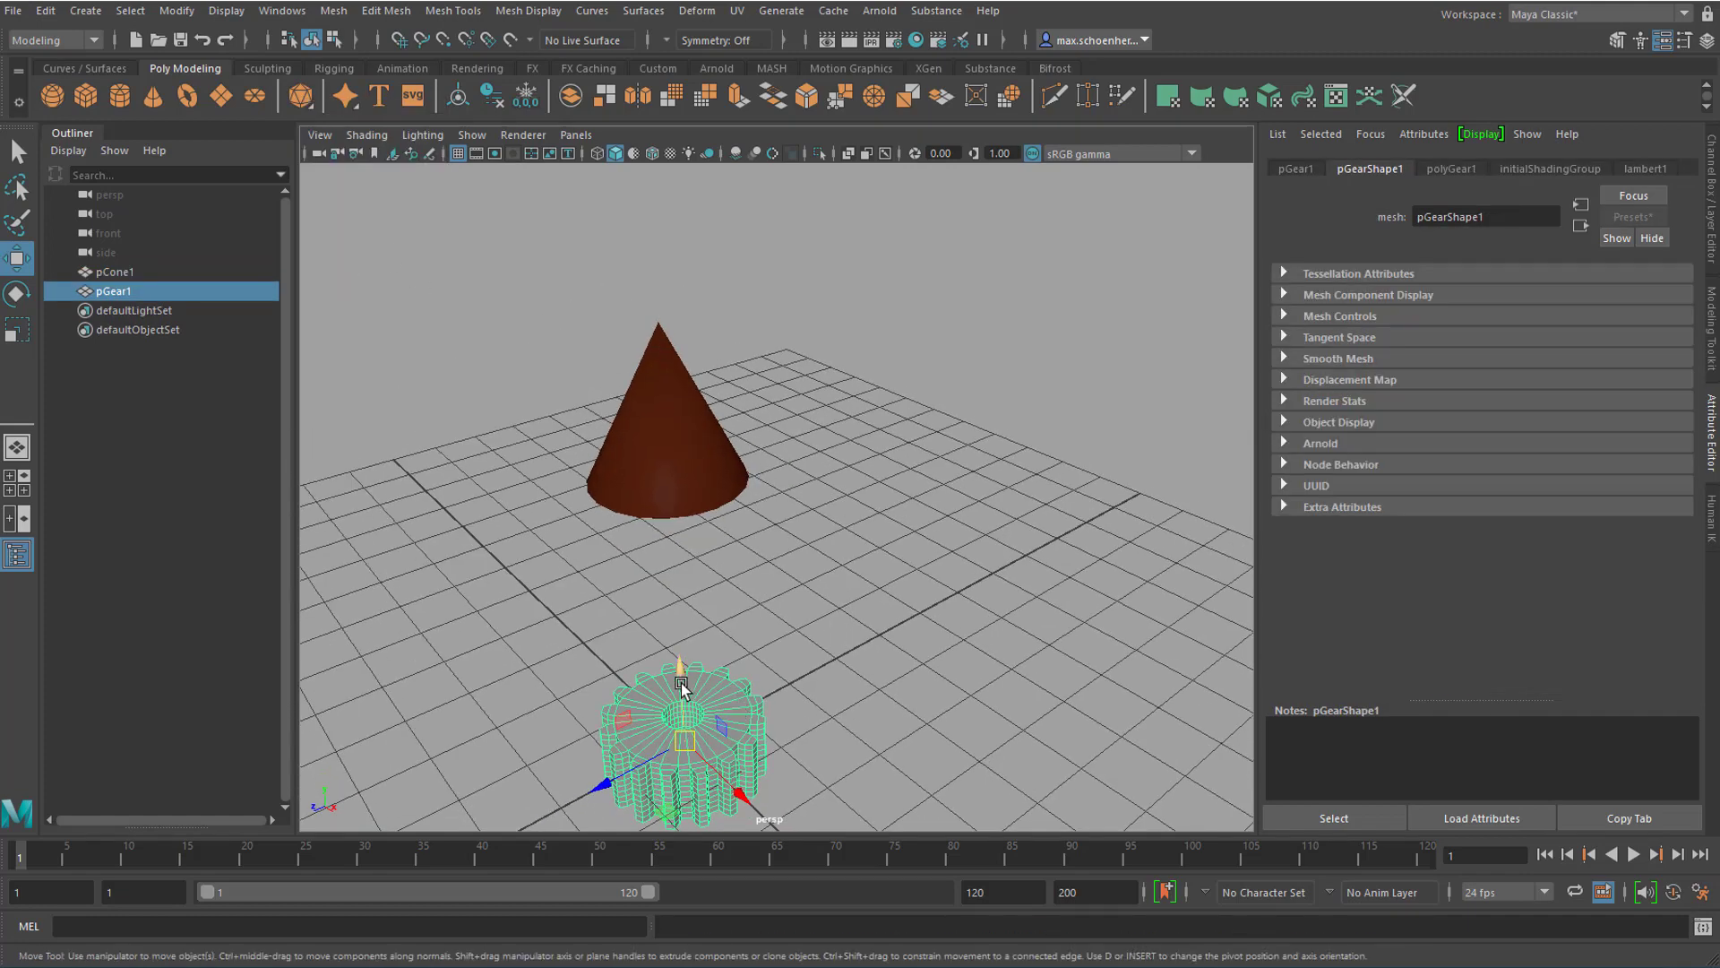
{"action": "left_click_drag", "start_coordinate": [678, 685], "coordinate": [989, 755]}
{"action": "key", "text": "e"}
{"action": "key", "text": "w"}
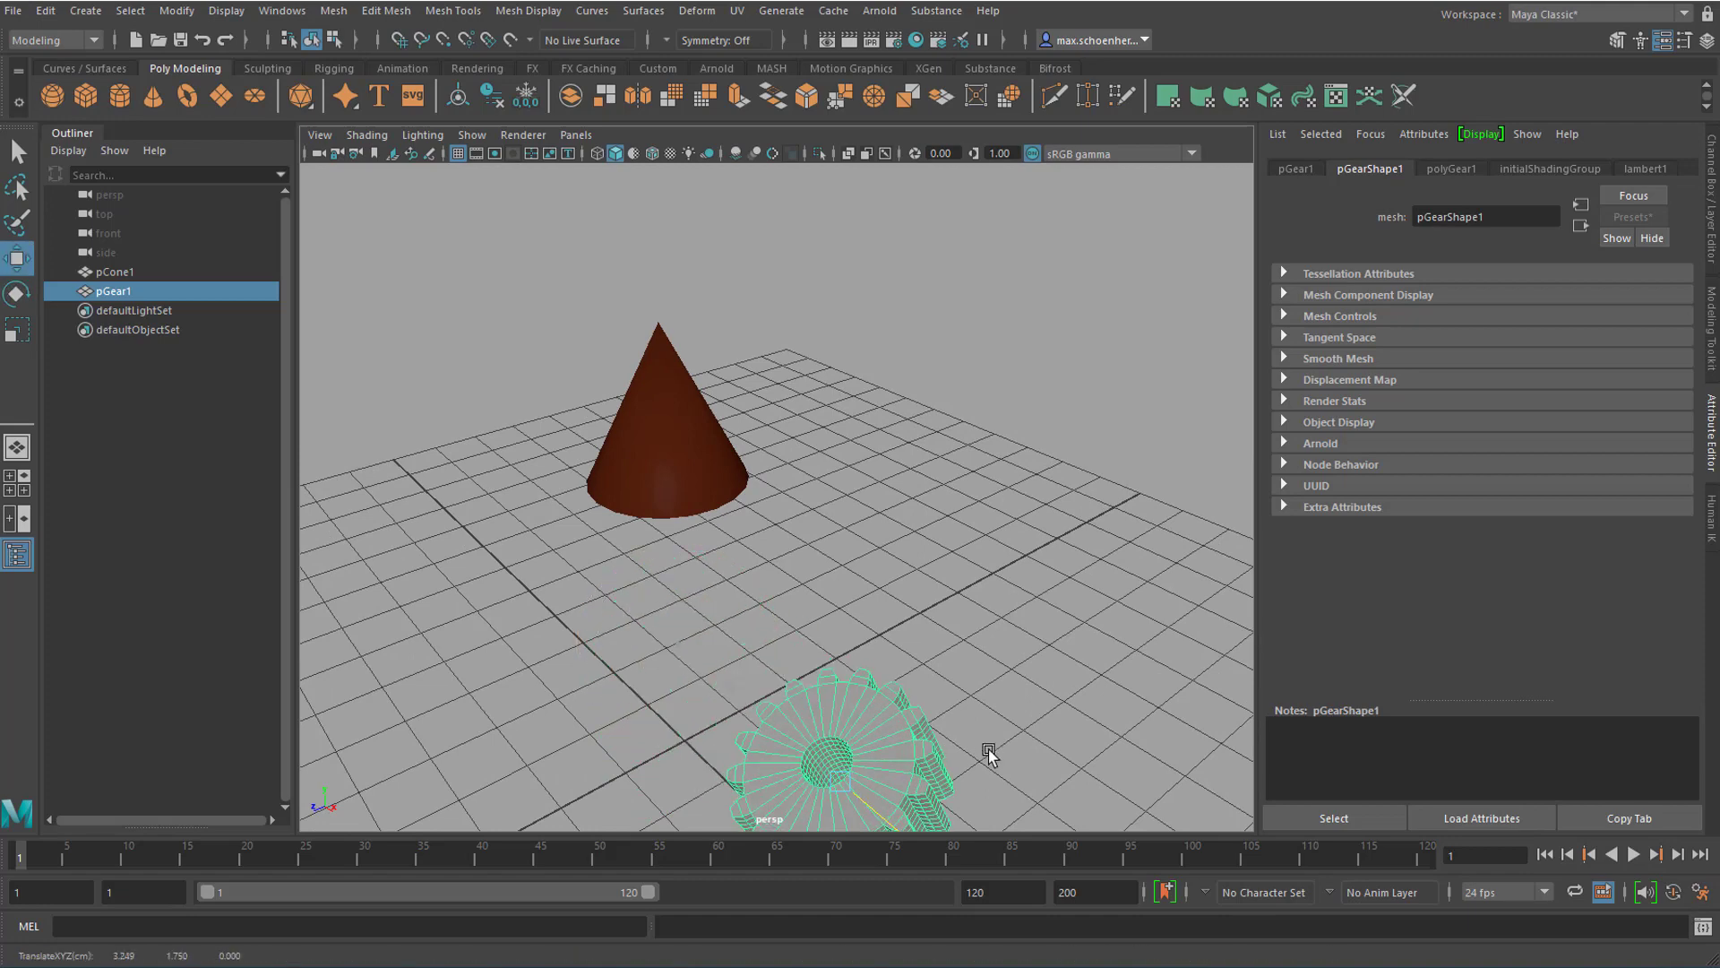
{"action": "left_click_drag", "start_coordinate": [968, 633], "coordinate": [952, 414], "text": "alt"}
Assign a new aiStandardSurface material to the gear and replace its settings with the Gold preset.
{"action": "right_click_drag", "start_coordinate": [972, 450], "coordinate": [977, 945]}
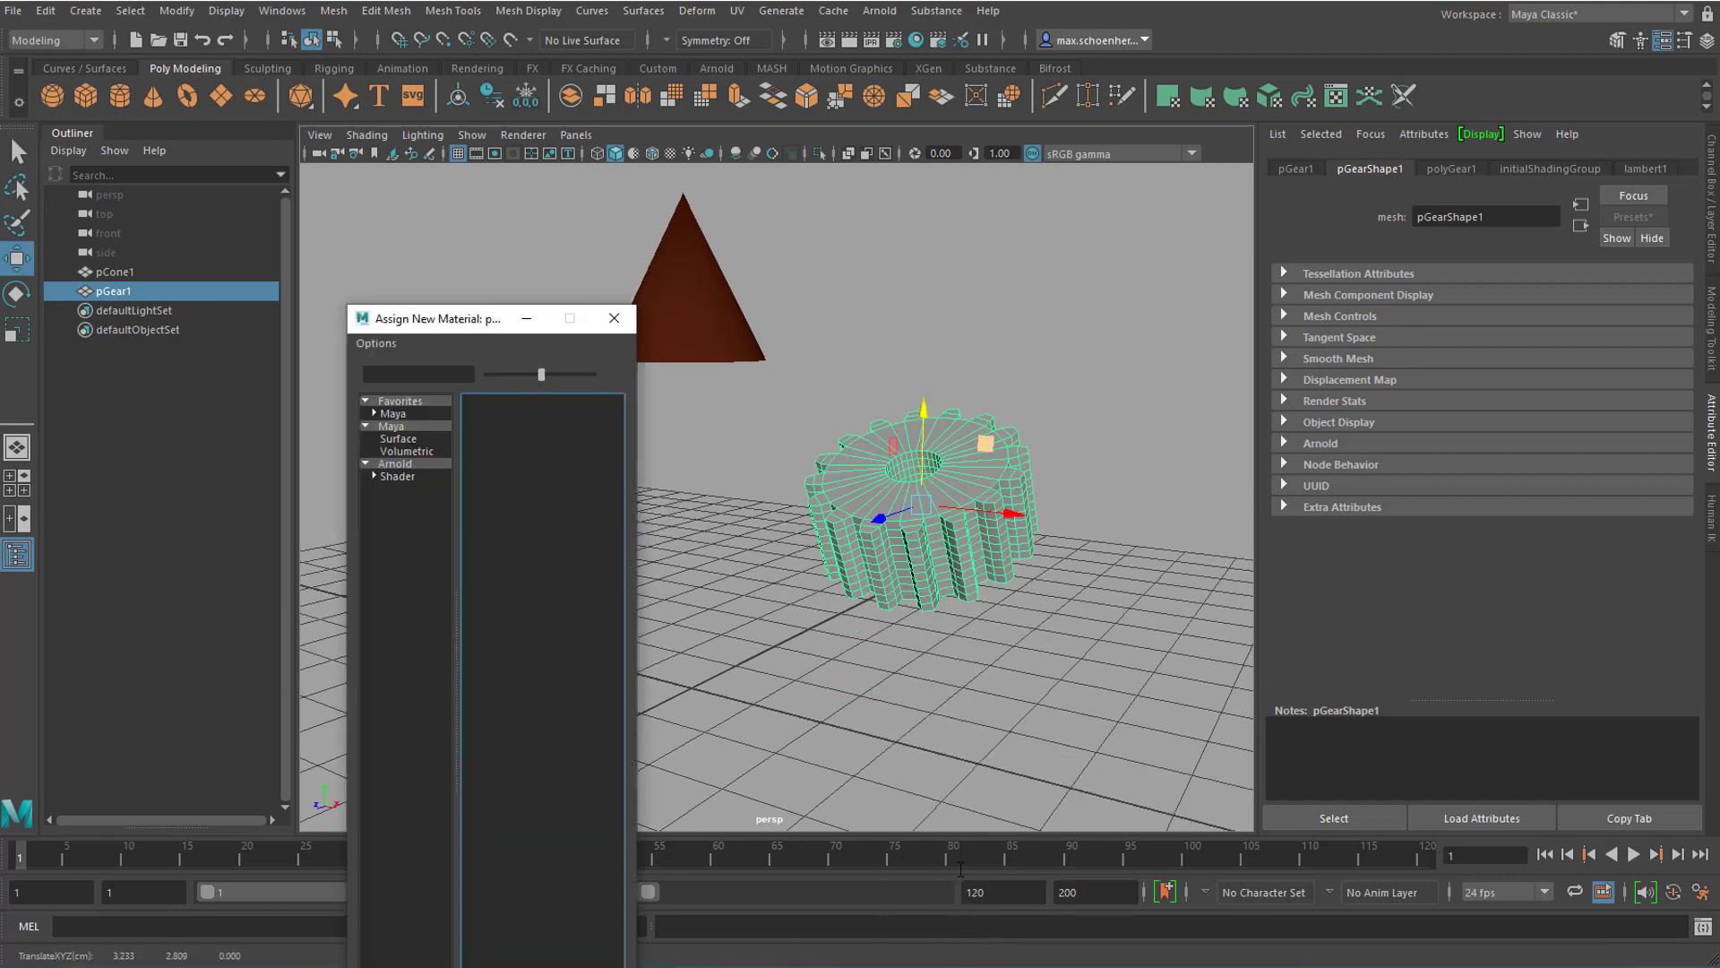
{"action": "left_click", "coordinate": [395, 464]}
{"action": "left_click", "coordinate": [565, 685]}
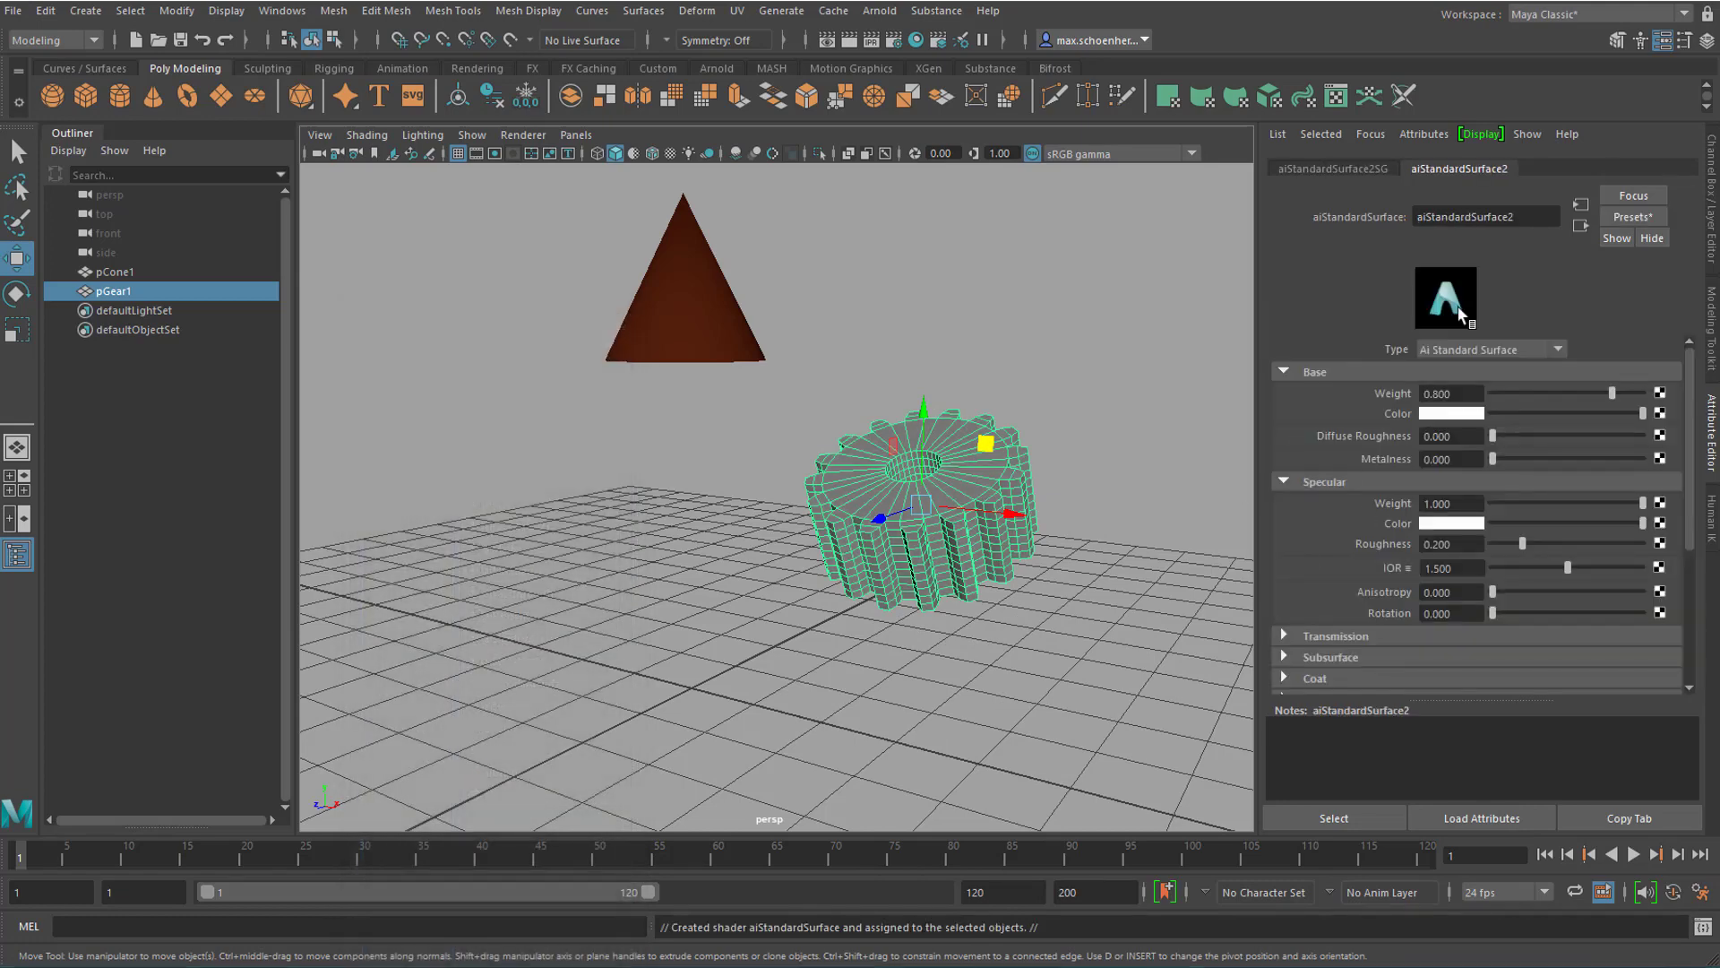
{"action": "left_click", "coordinate": [1627, 216]}
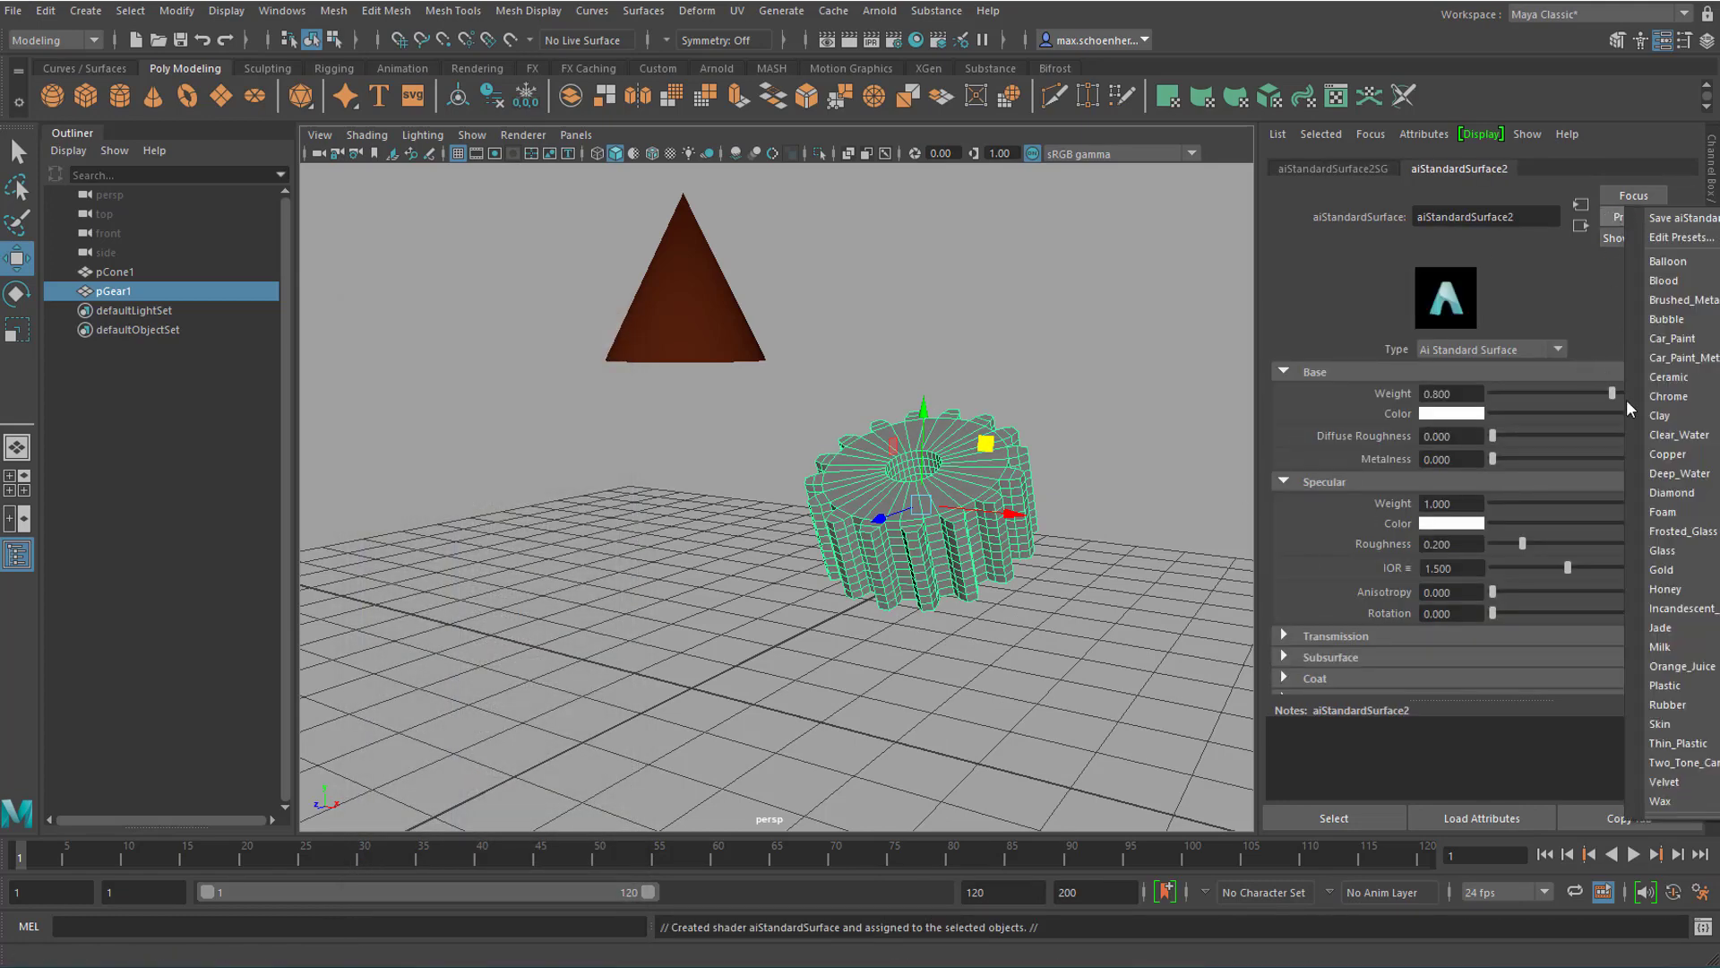
{"action": "mouse_move", "coordinate": [1662, 550]}
{"action": "left_click", "coordinate": [1555, 595]}
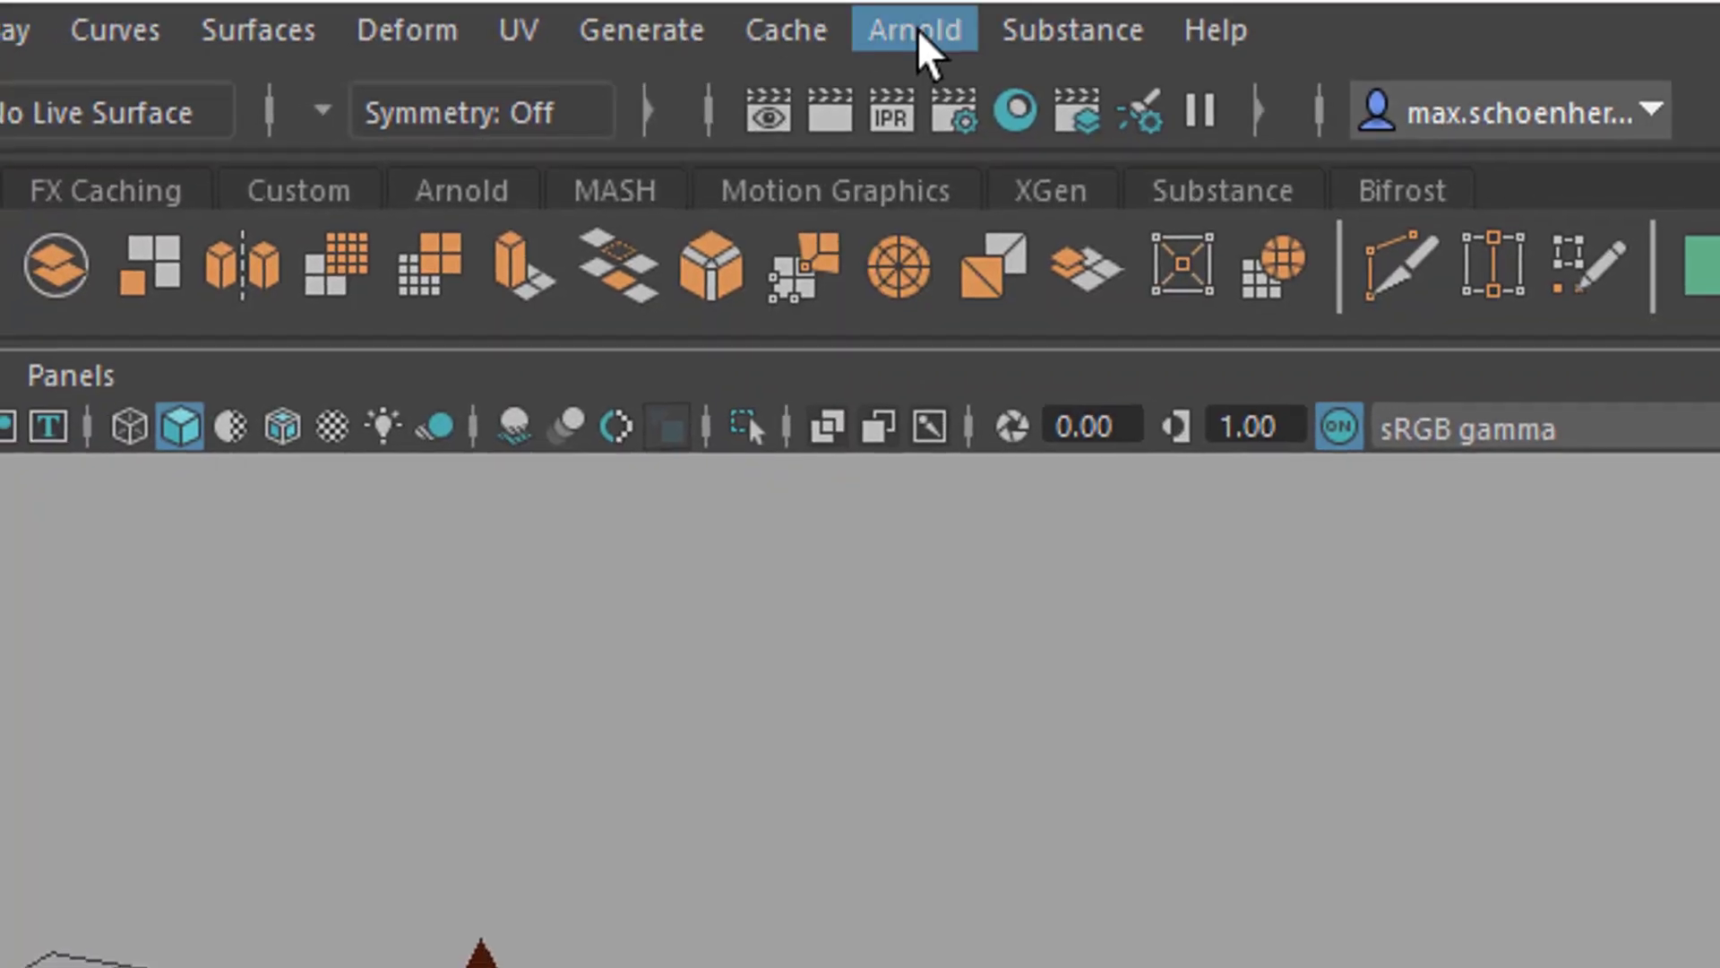
Render the unlit scene in the Arnold RenderView, then close the render window.
{"action": "left_click", "coordinate": [922, 45]}
{"action": "left_click", "coordinate": [927, 119]}
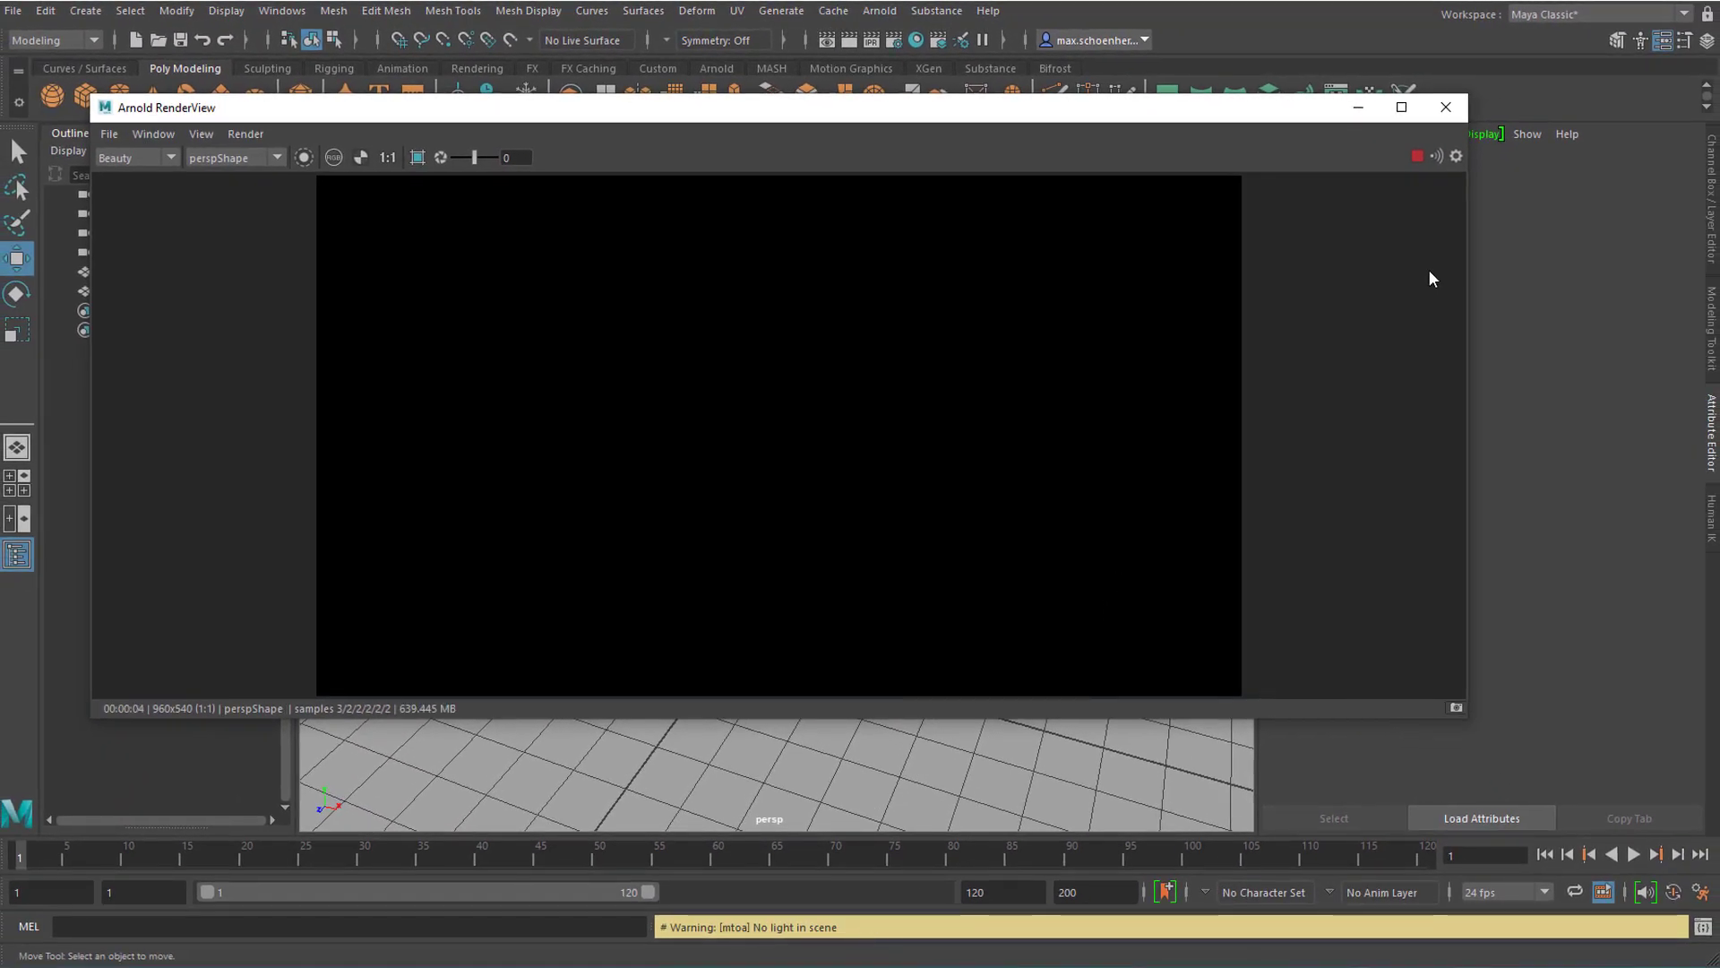
{"action": "left_click", "coordinate": [1445, 107]}
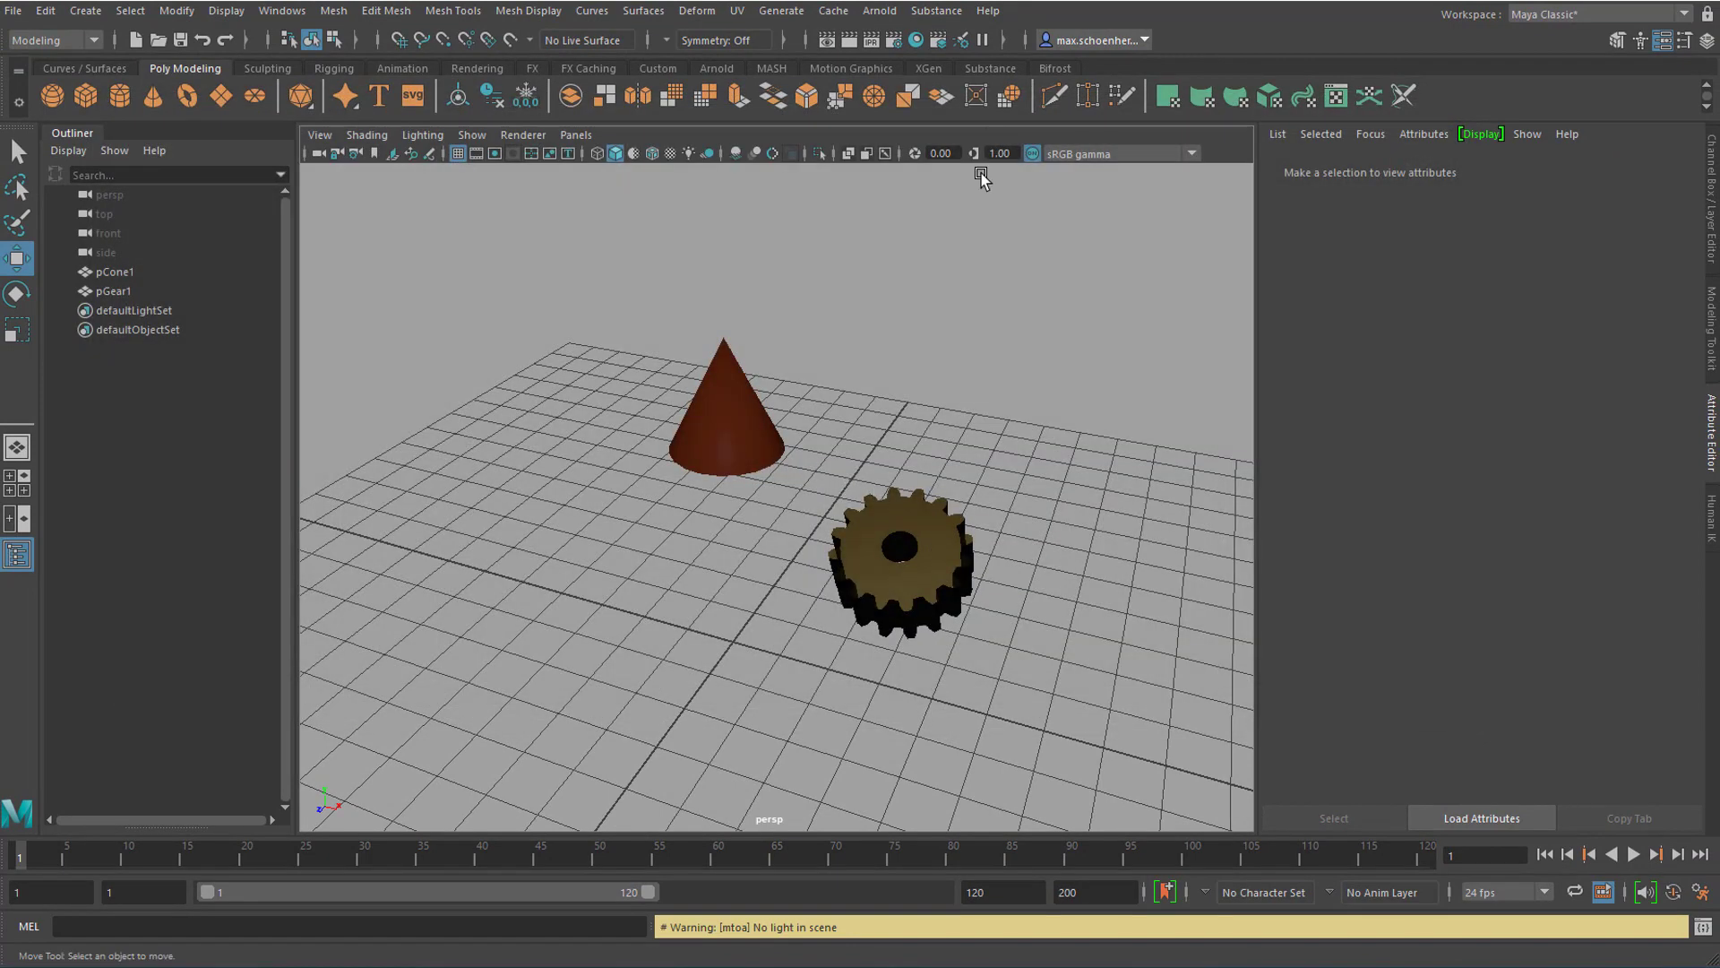
Add an Arnold Skydome Light to the scene.
{"action": "left_click", "coordinate": [878, 10]}
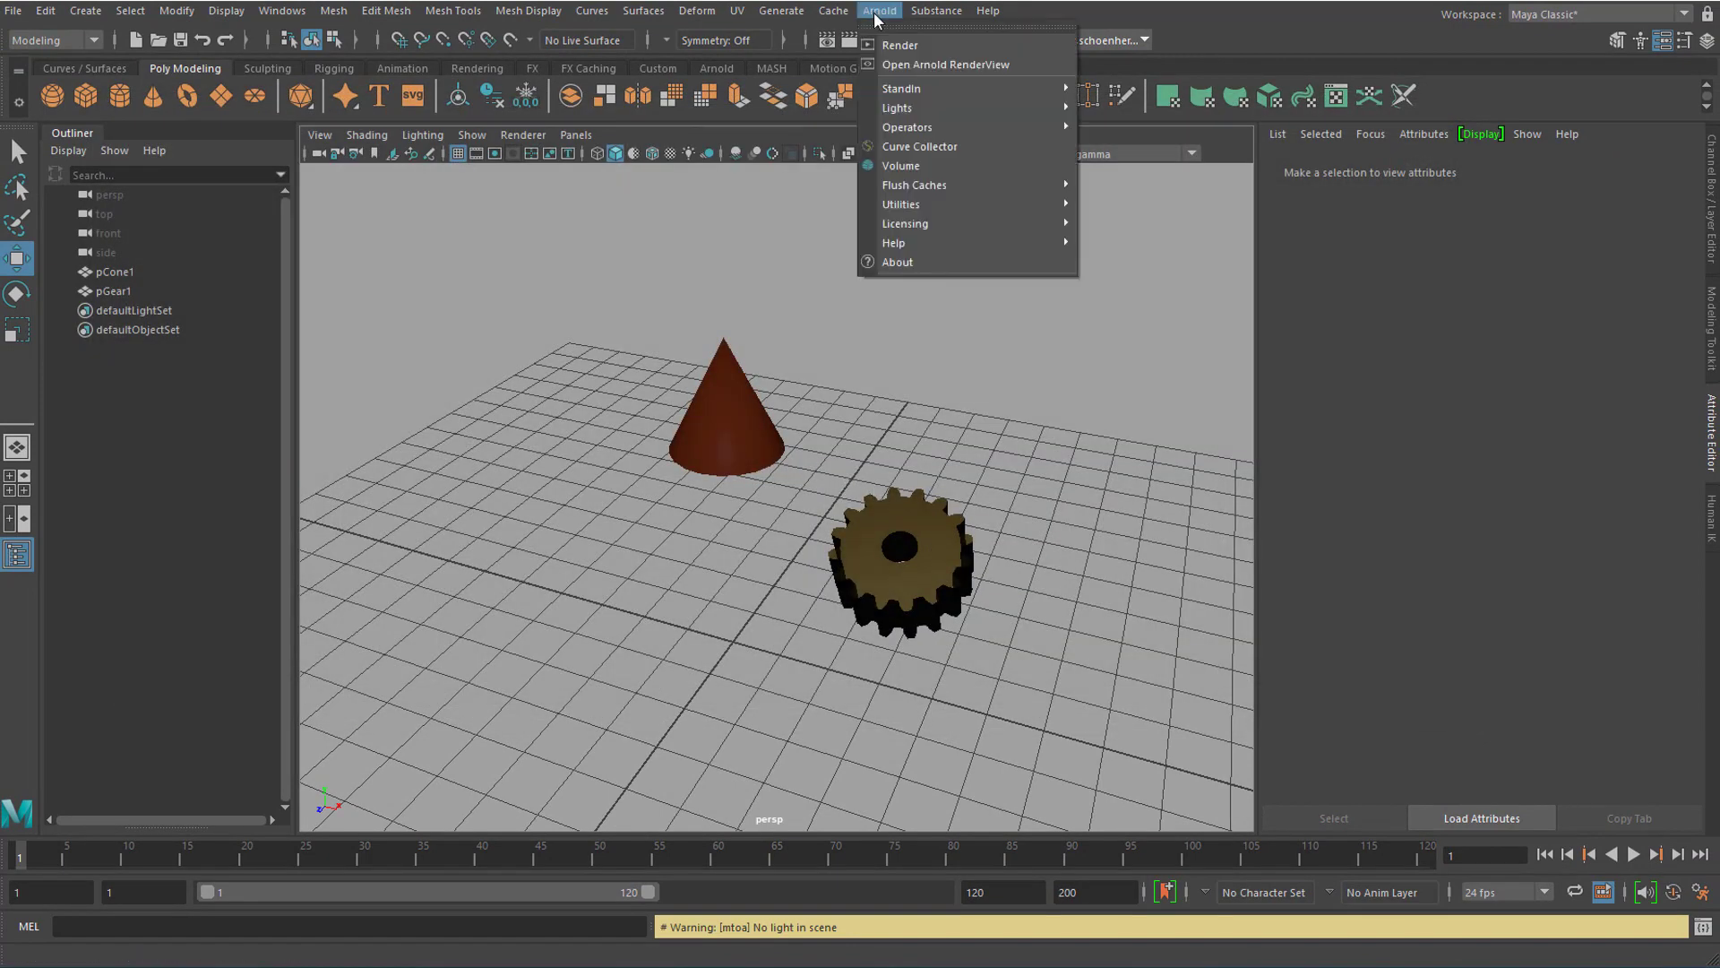
{"action": "mouse_move", "coordinate": [958, 108]}
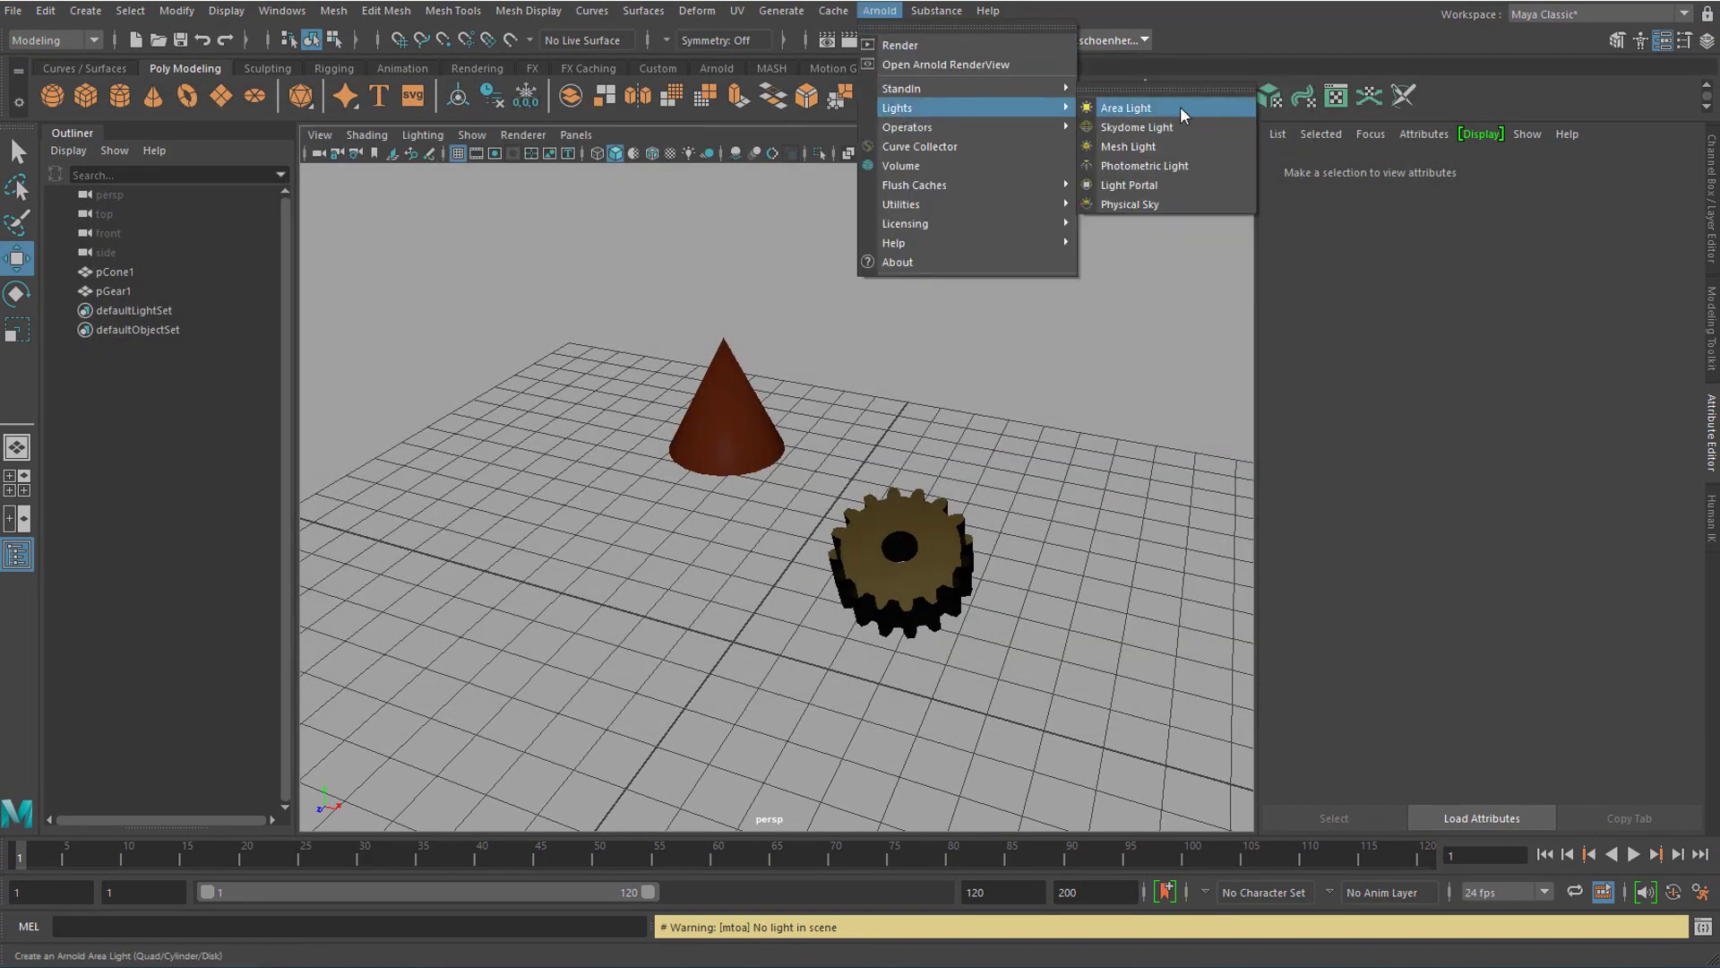
{"action": "left_click", "coordinate": [1178, 131]}
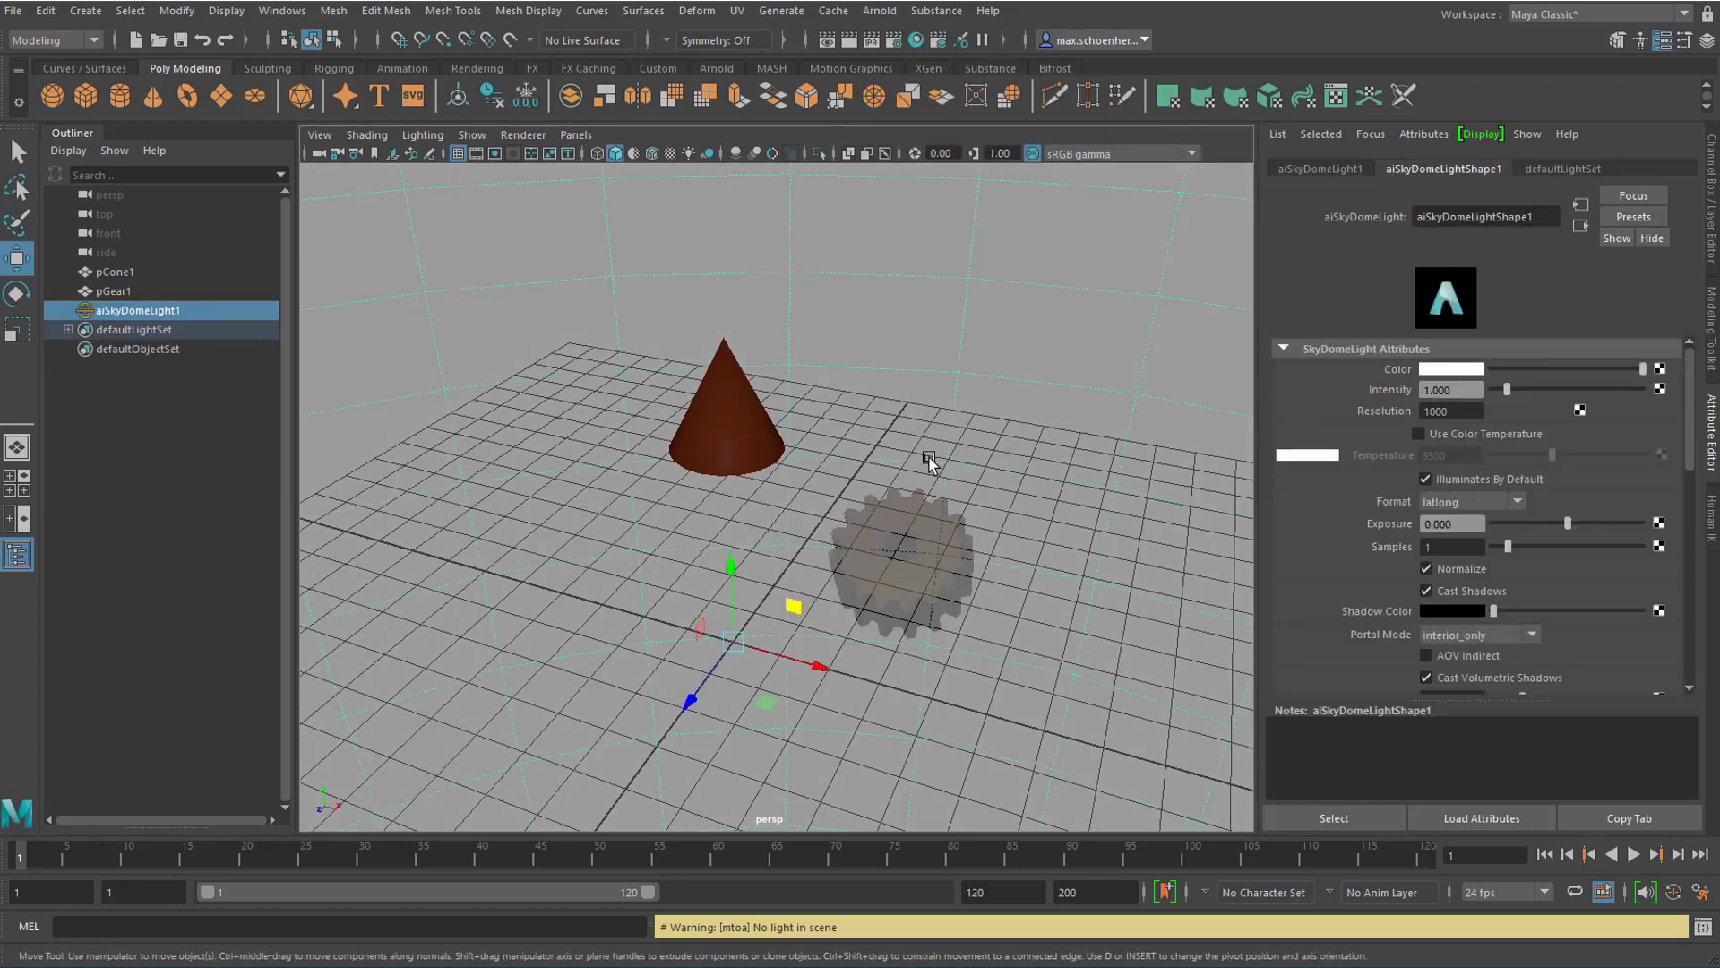
Render the cone and gear under the skydome light with Arnold and enlarge the render window vertically.
{"action": "left_click", "coordinate": [879, 10]}
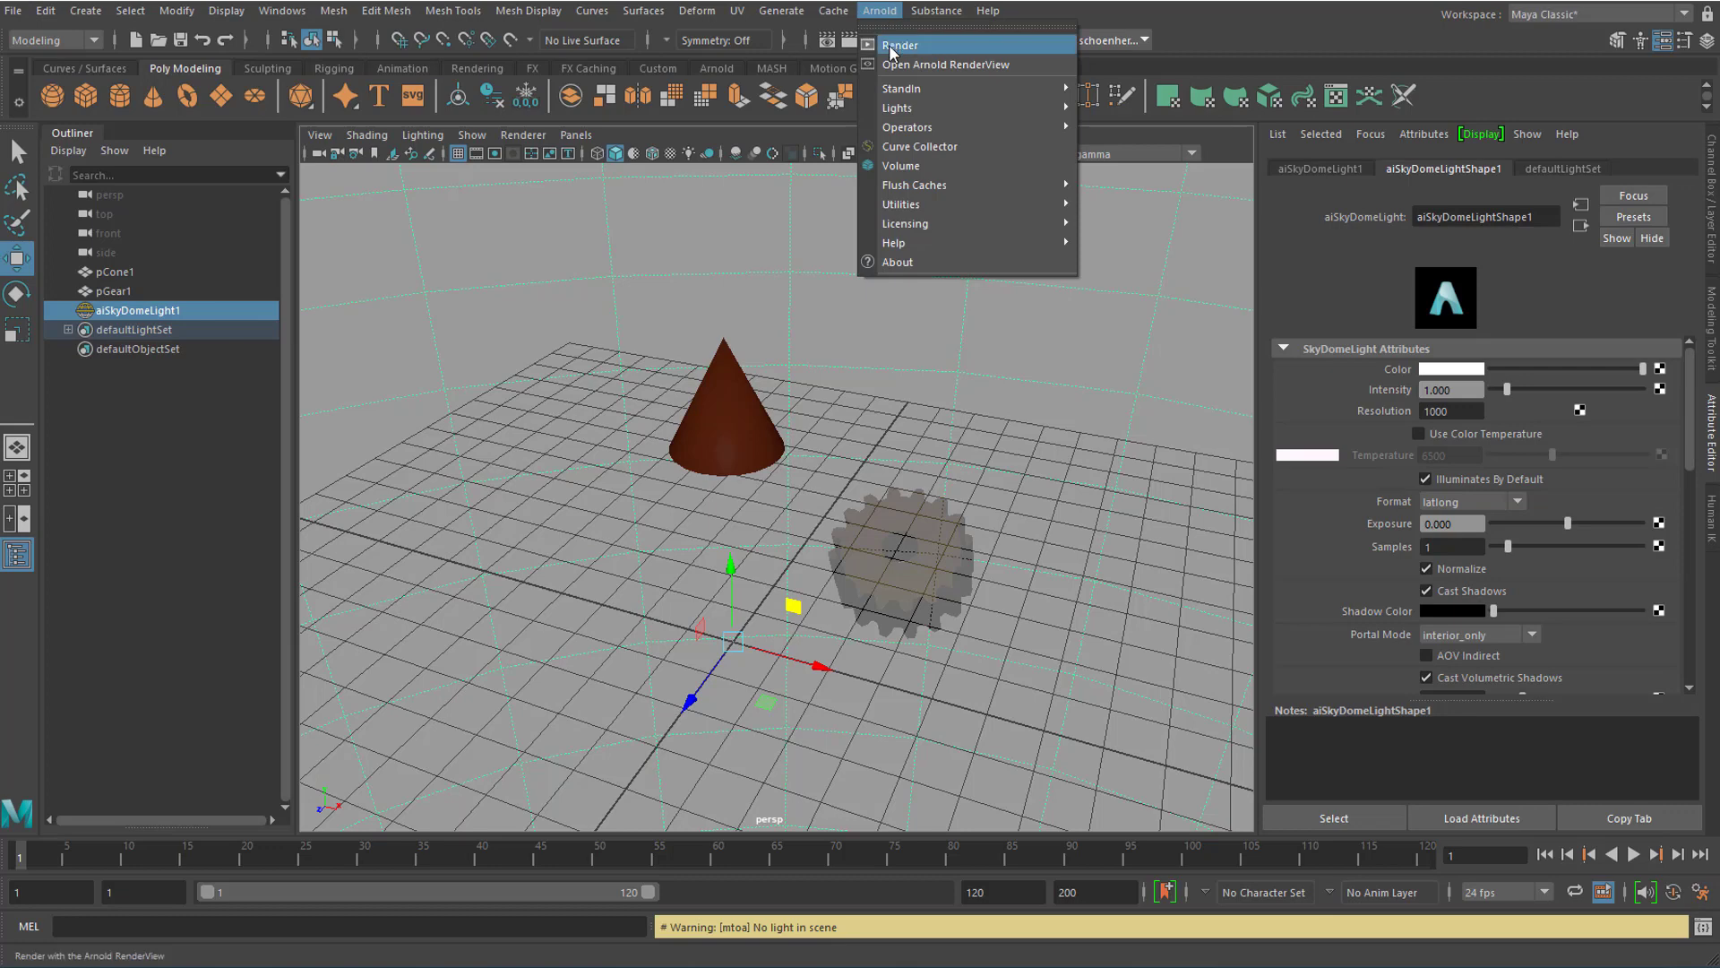
{"action": "left_click", "coordinate": [893, 47]}
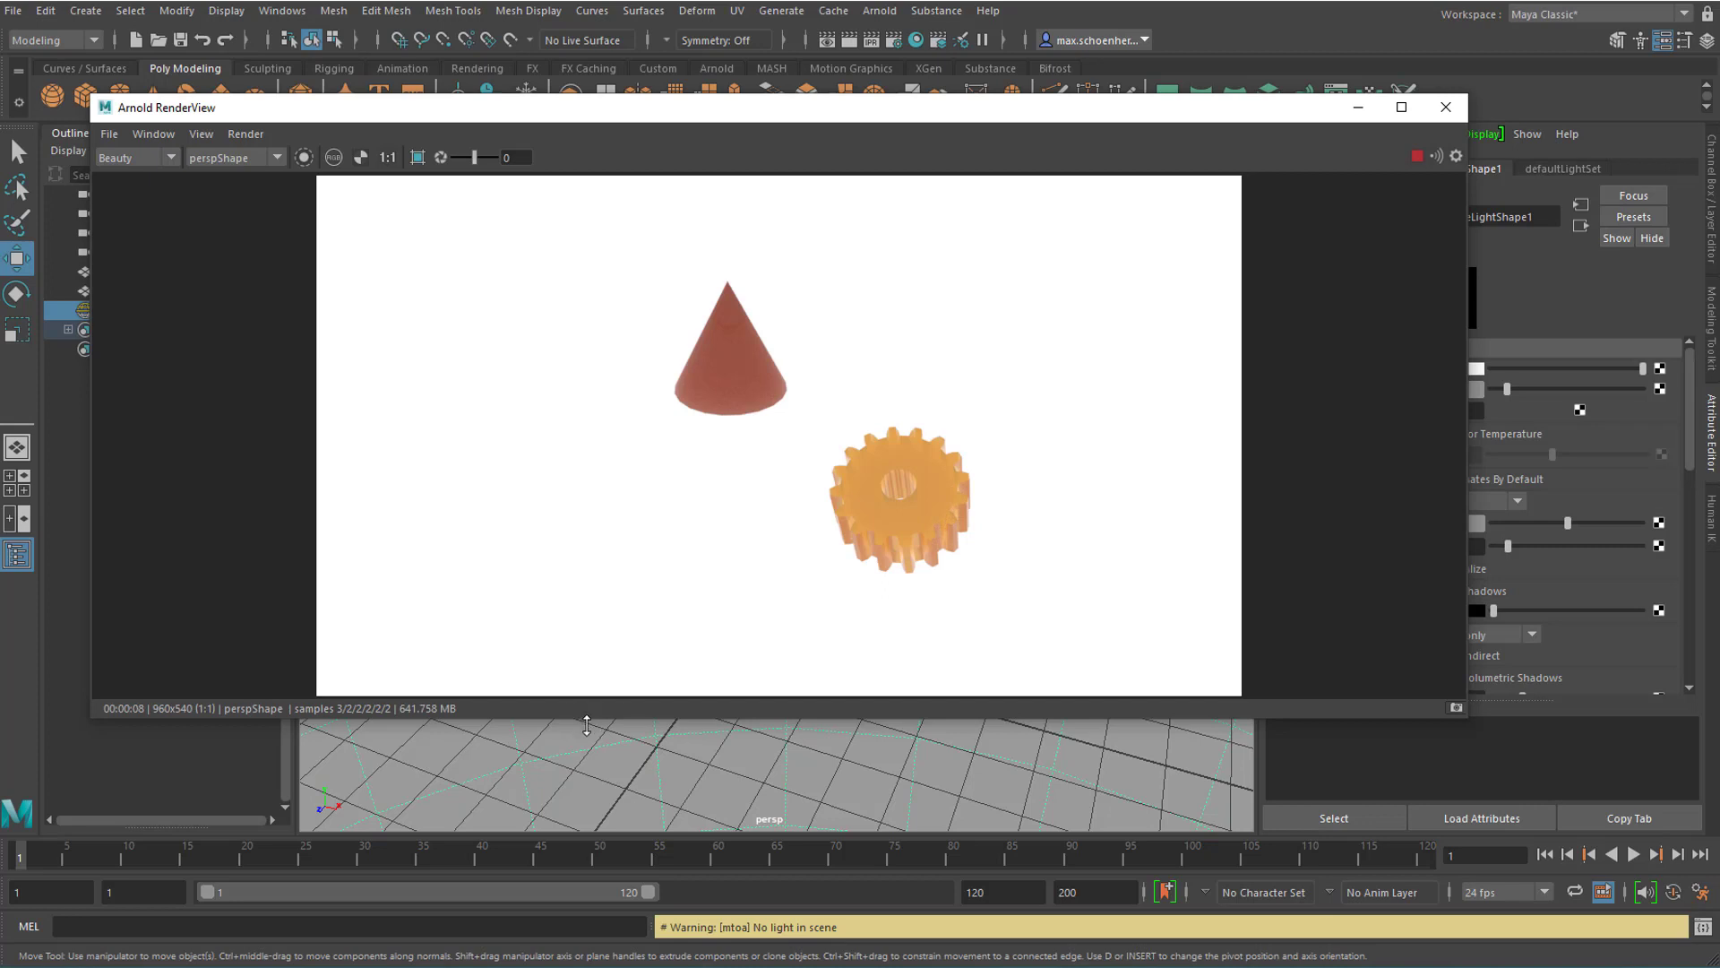
{"action": "left_click_drag", "start_coordinate": [586, 738], "coordinate": [592, 800]}
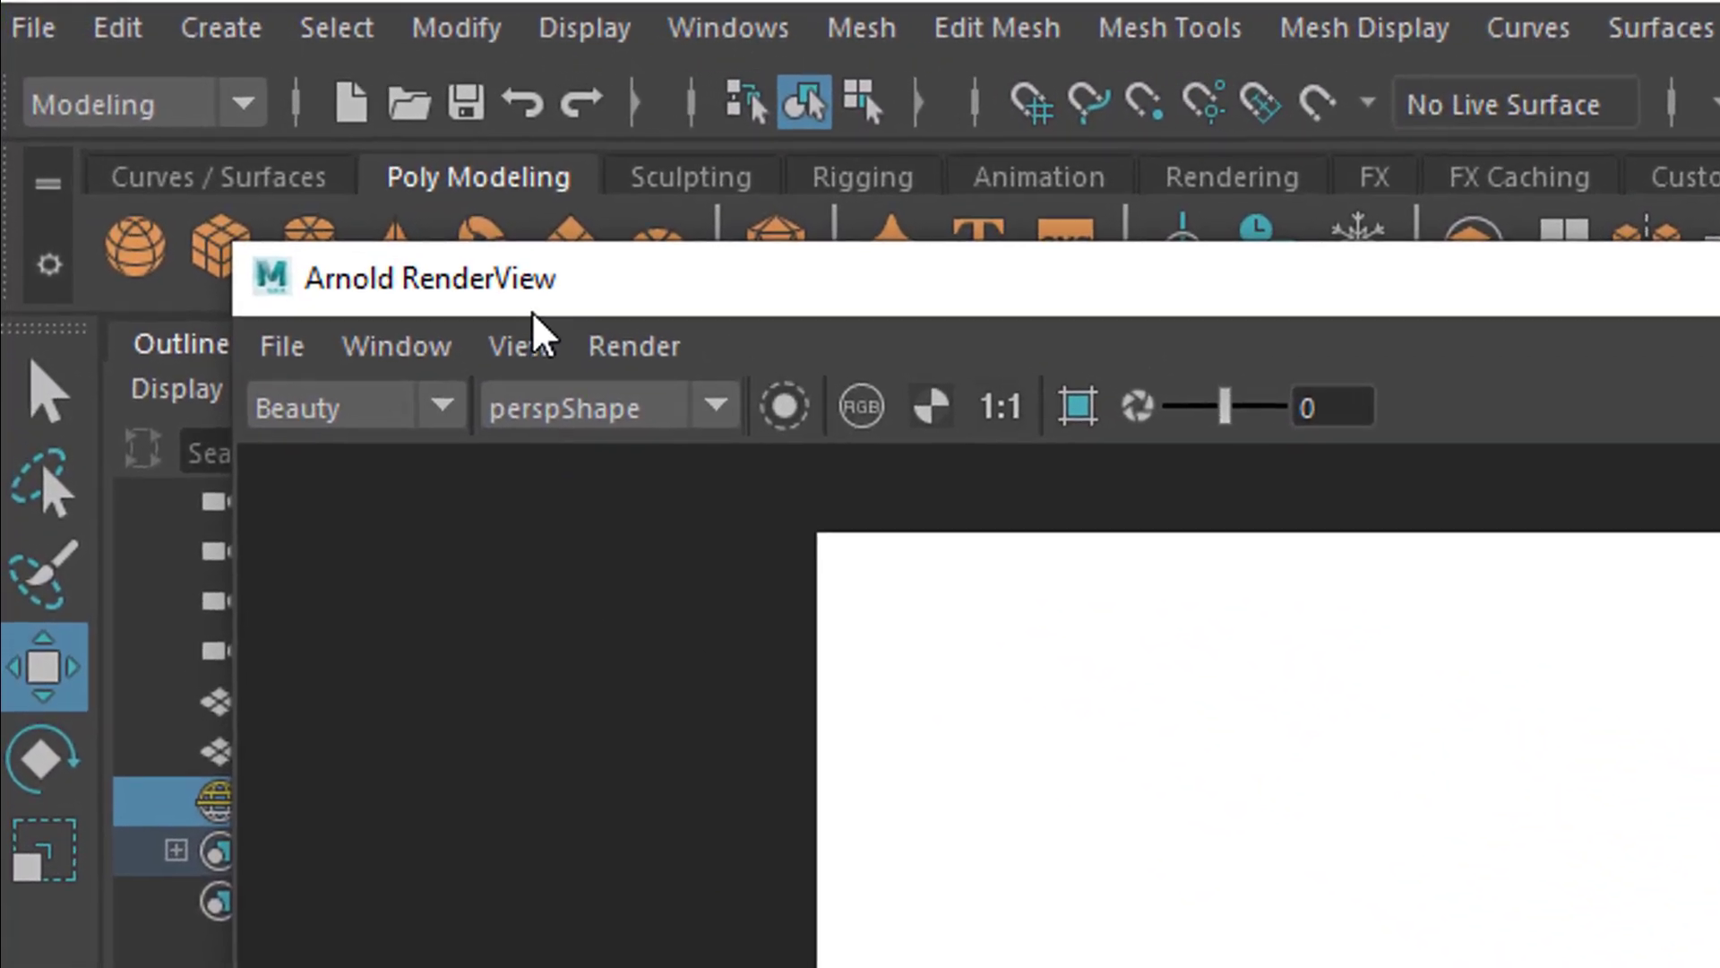
Display the render's Red Channel and its Alpha Channel, then close the Arnold RenderView.
{"action": "left_click", "coordinate": [533, 344]}
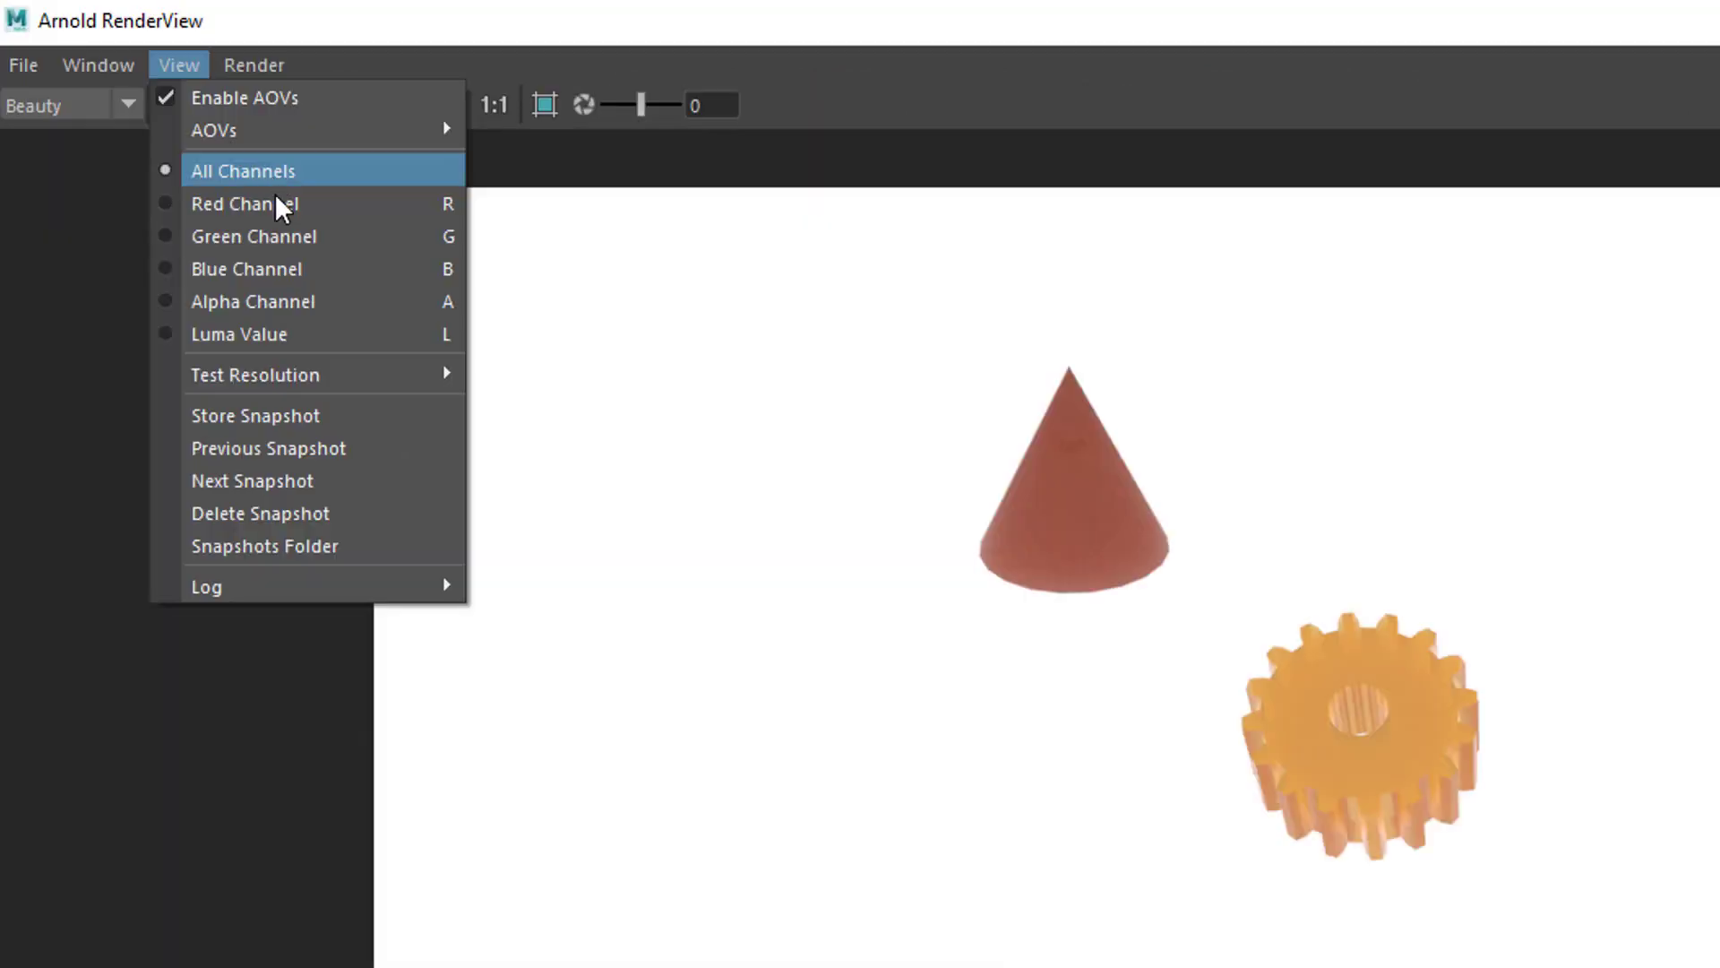
{"action": "left_click", "coordinate": [678, 564]}
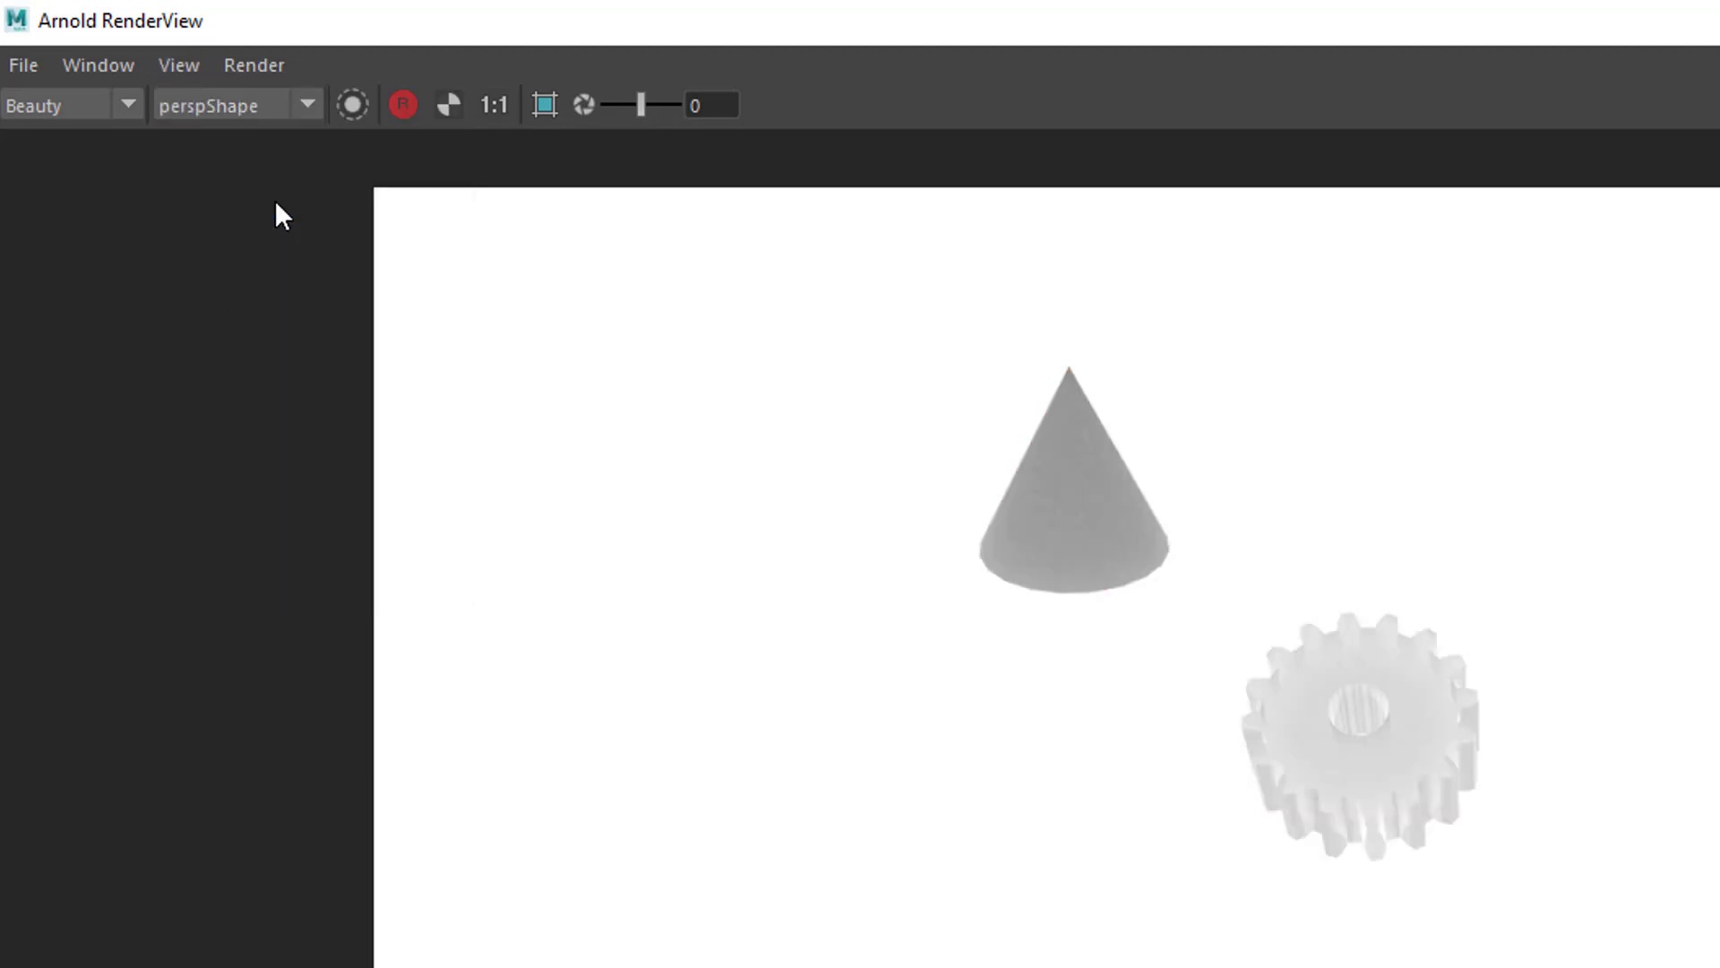
{"action": "left_click", "coordinate": [176, 68]}
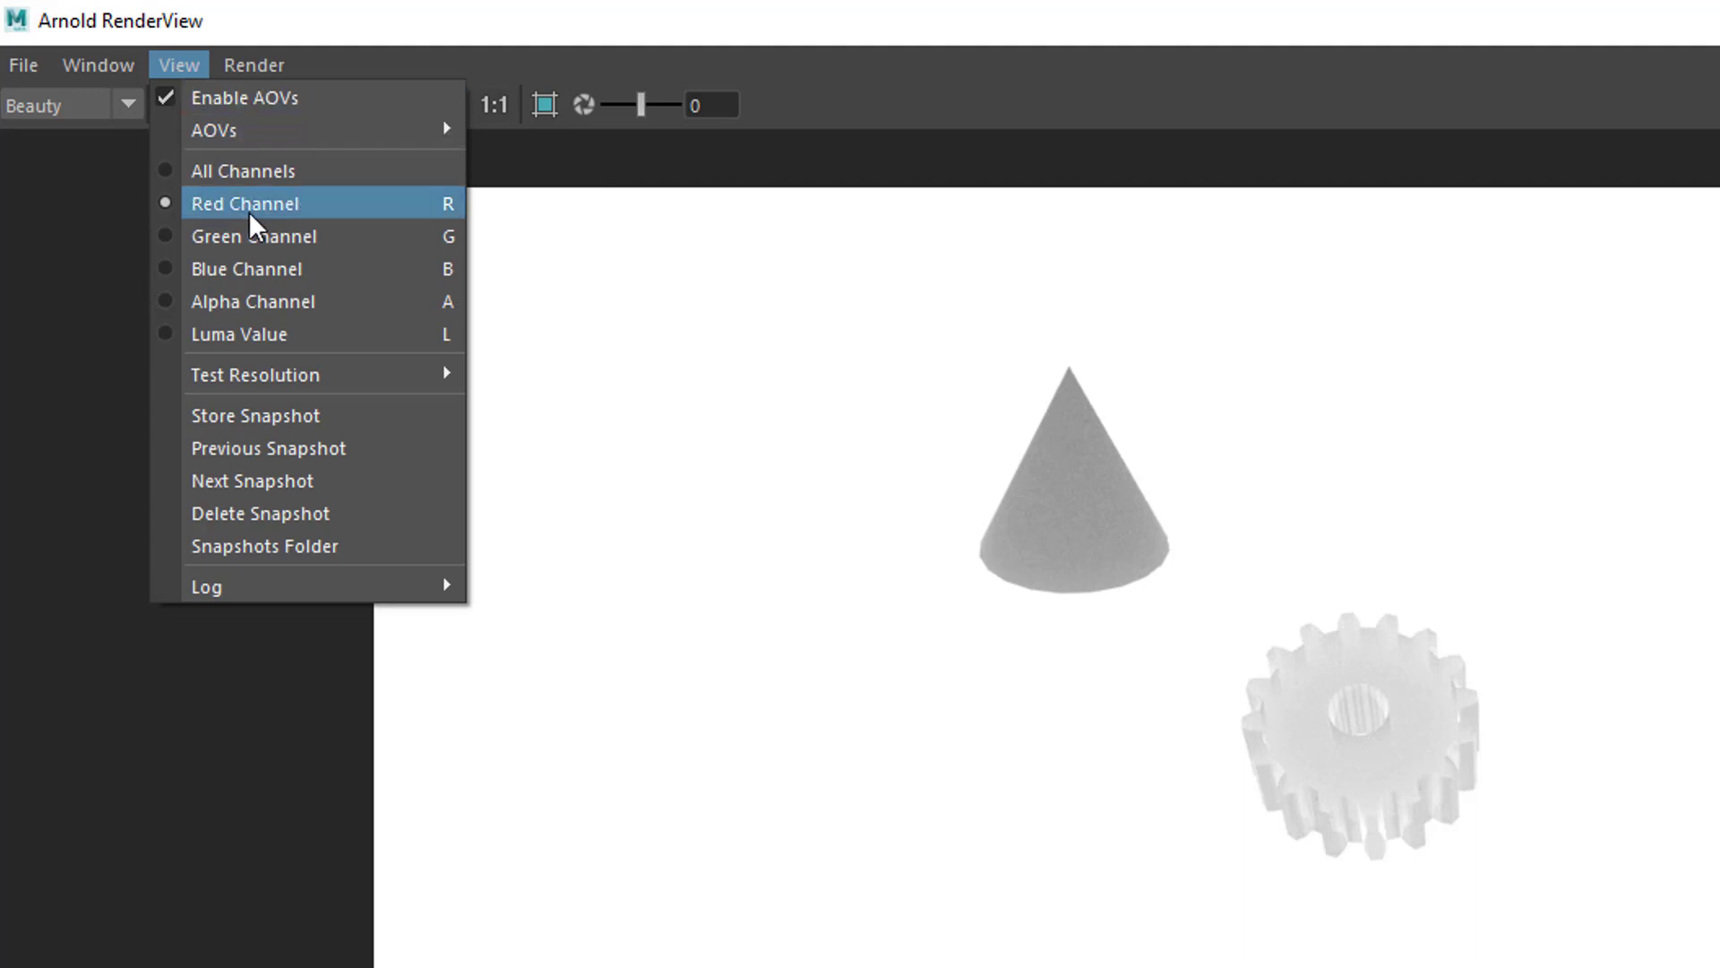
{"action": "left_click", "coordinate": [274, 299]}
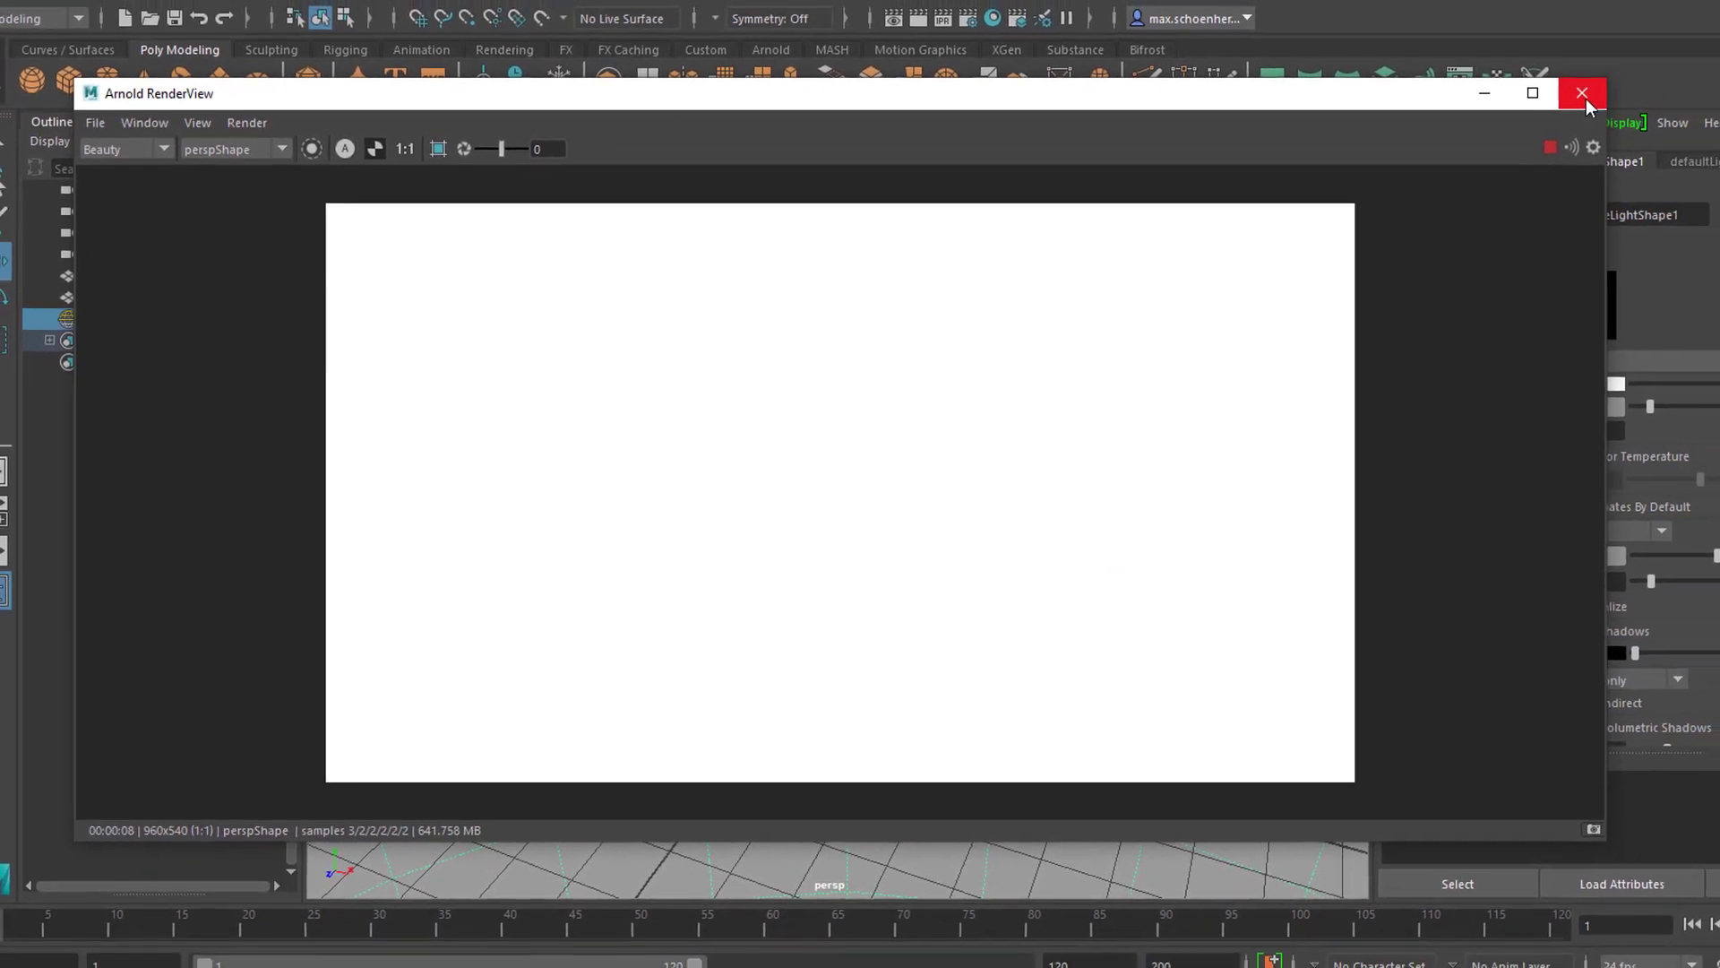
{"action": "left_click", "coordinate": [1663, 84]}
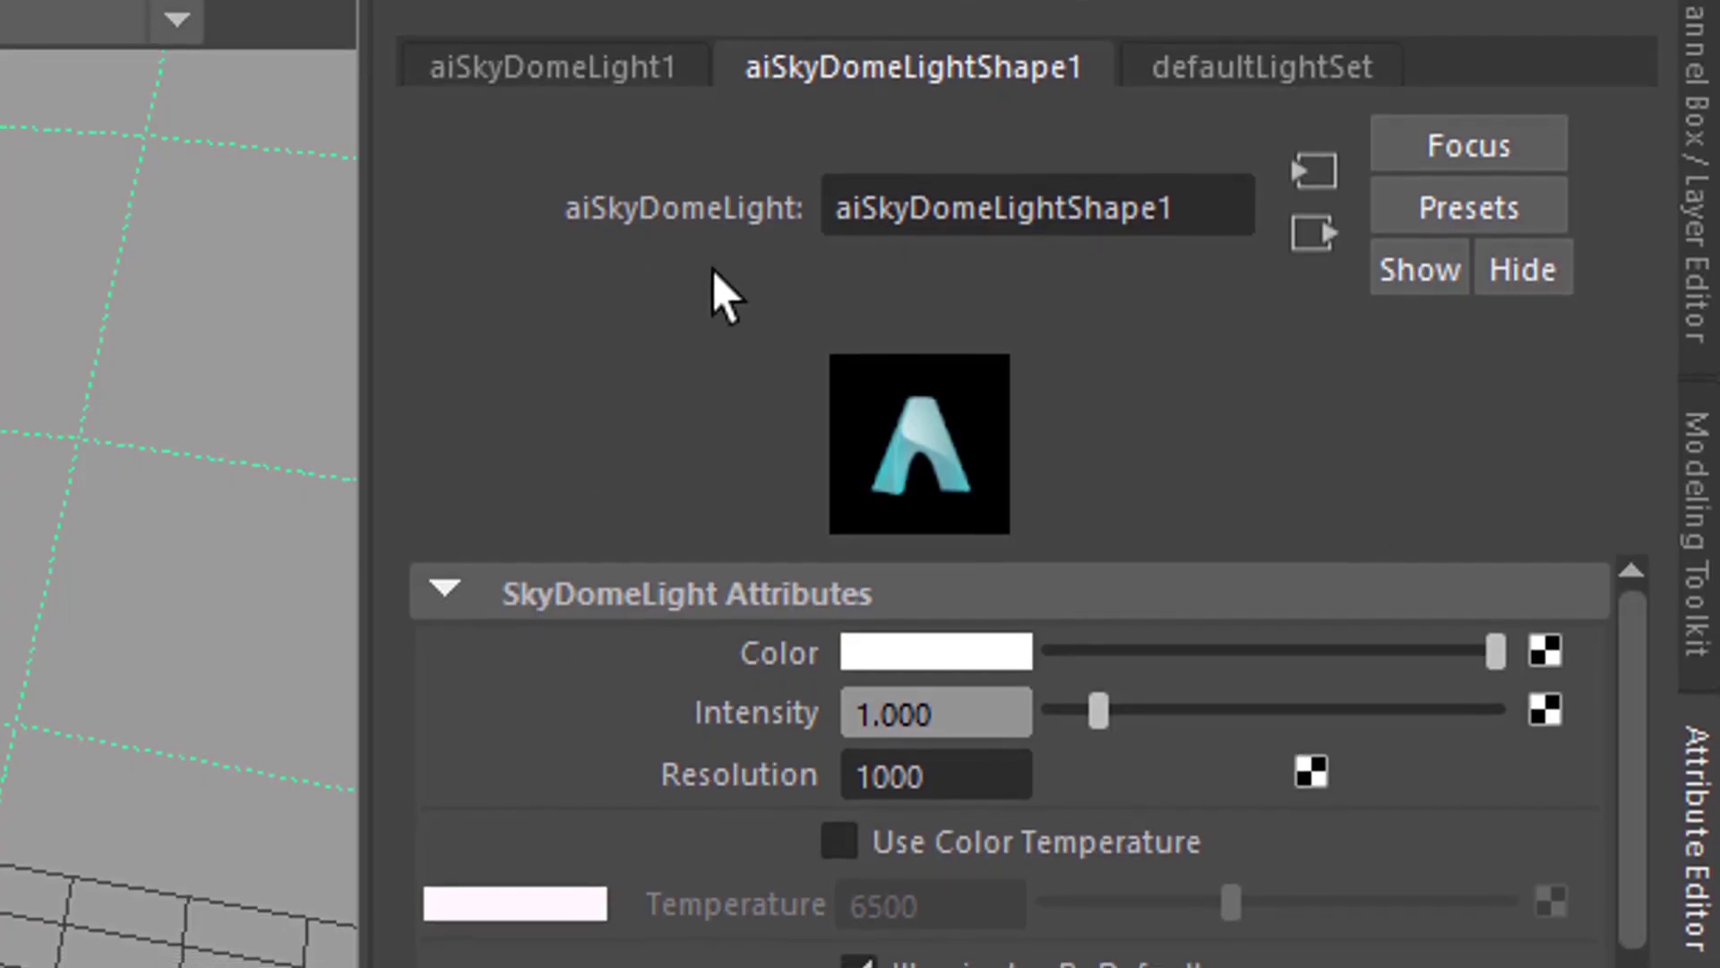
Set the skydome light's Camera visibility to 0.
{"action": "left_click_drag", "start_coordinate": [1634, 690], "coordinate": [1611, 967]}
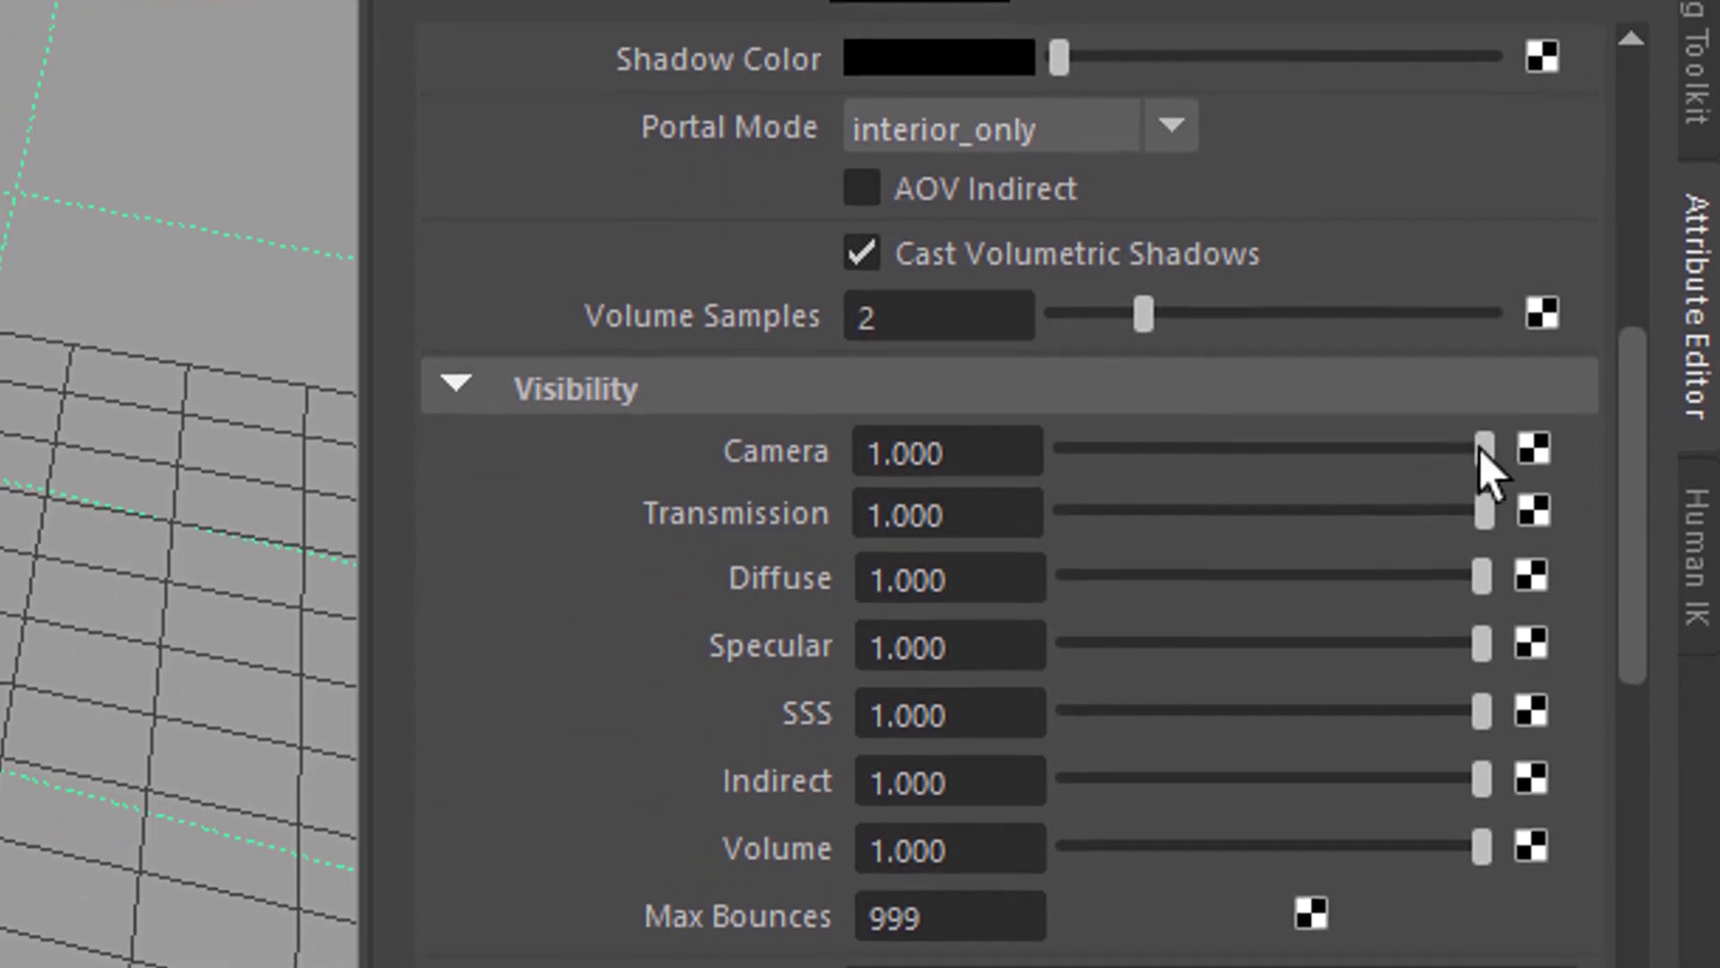
{"action": "left_click_drag", "start_coordinate": [1487, 437], "coordinate": [929, 417]}
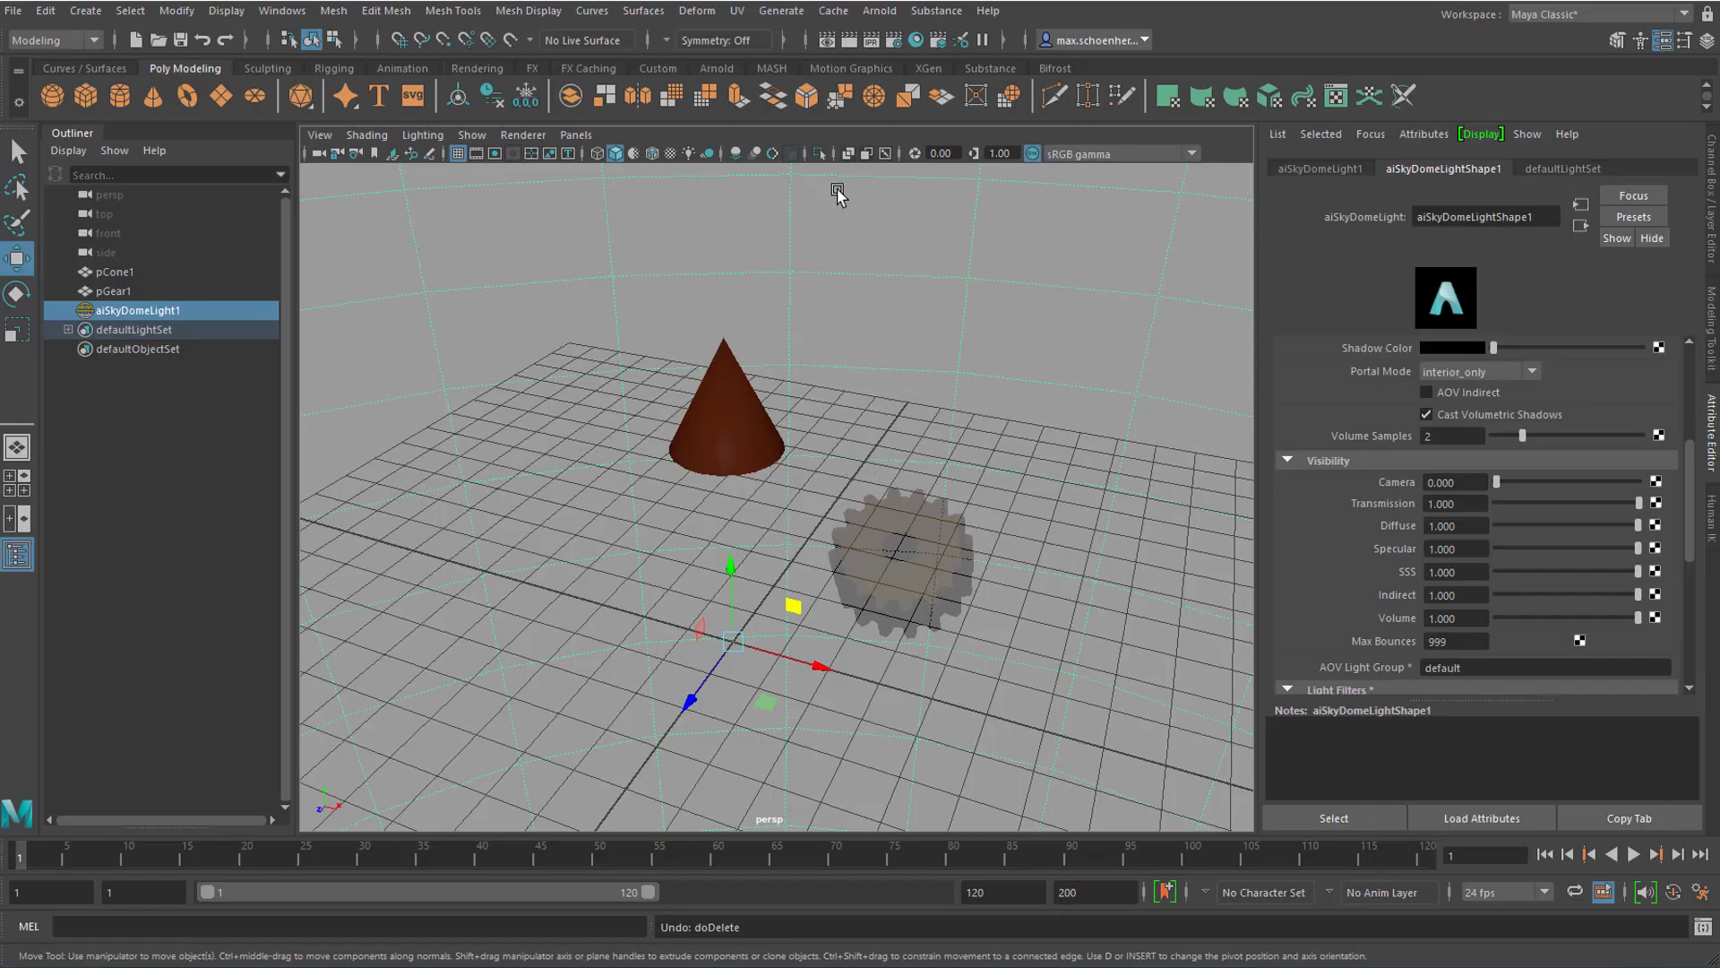
Render the scene again with Arnold and display All Channels of the image.
{"action": "left_click", "coordinate": [879, 11]}
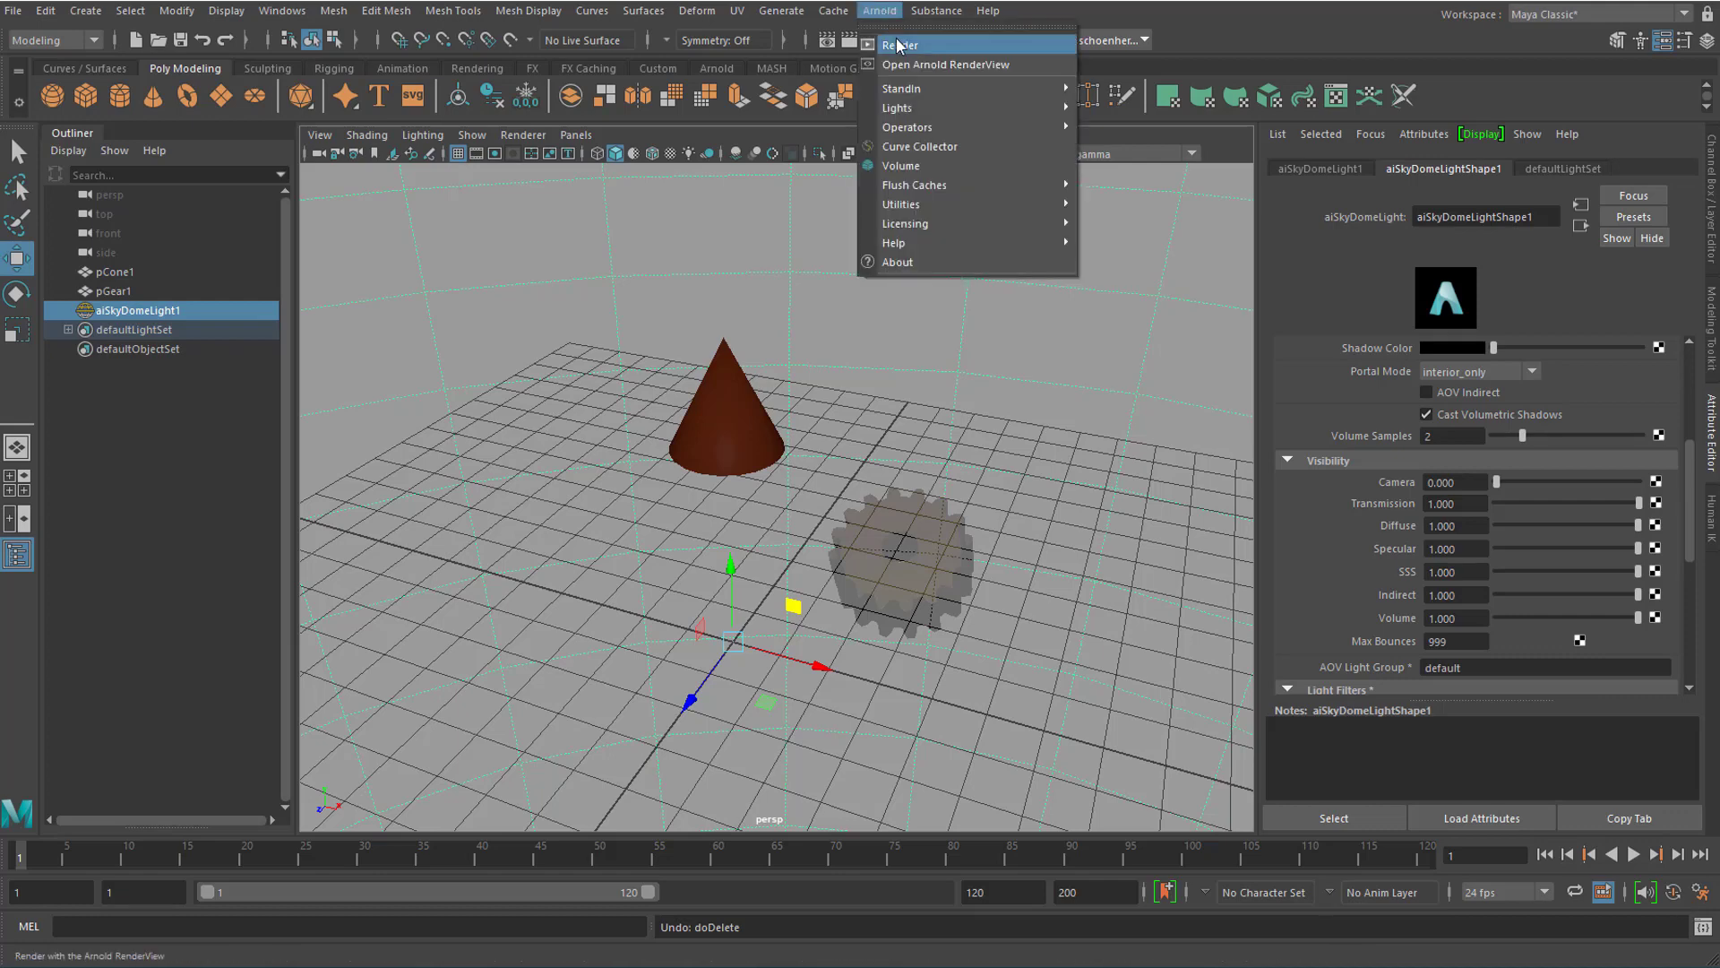
{"action": "left_click", "coordinate": [898, 46]}
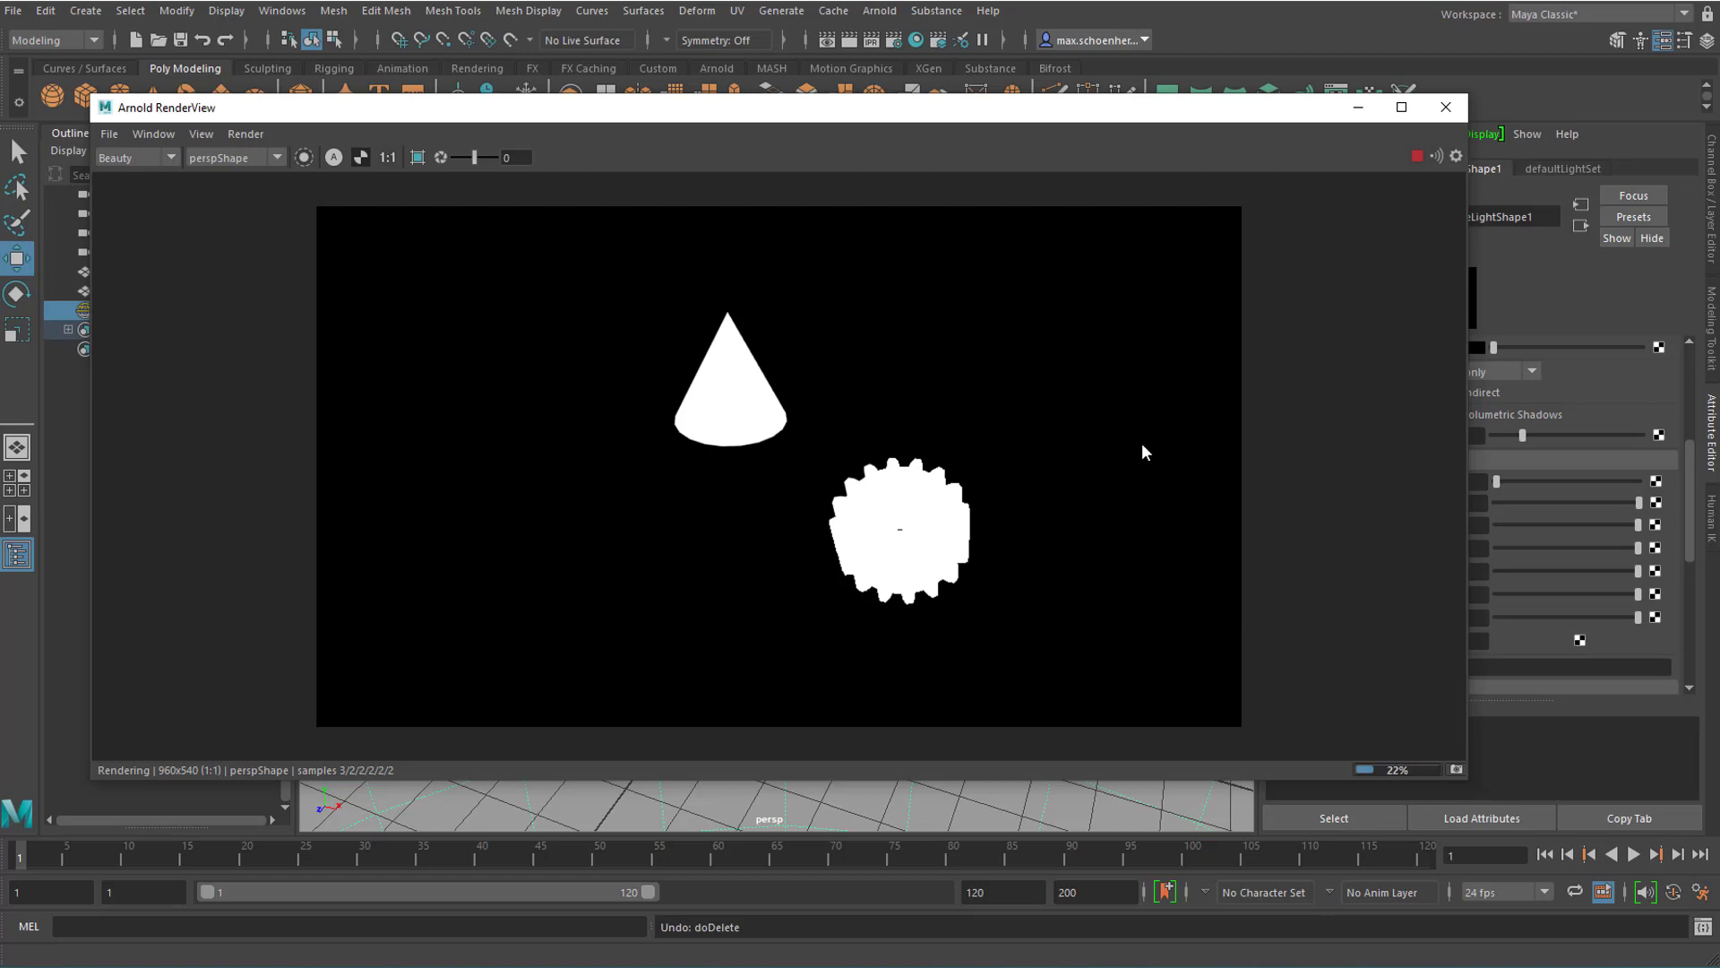
{"action": "left_click", "coordinate": [208, 135]}
{"action": "left_click", "coordinate": [241, 197]}
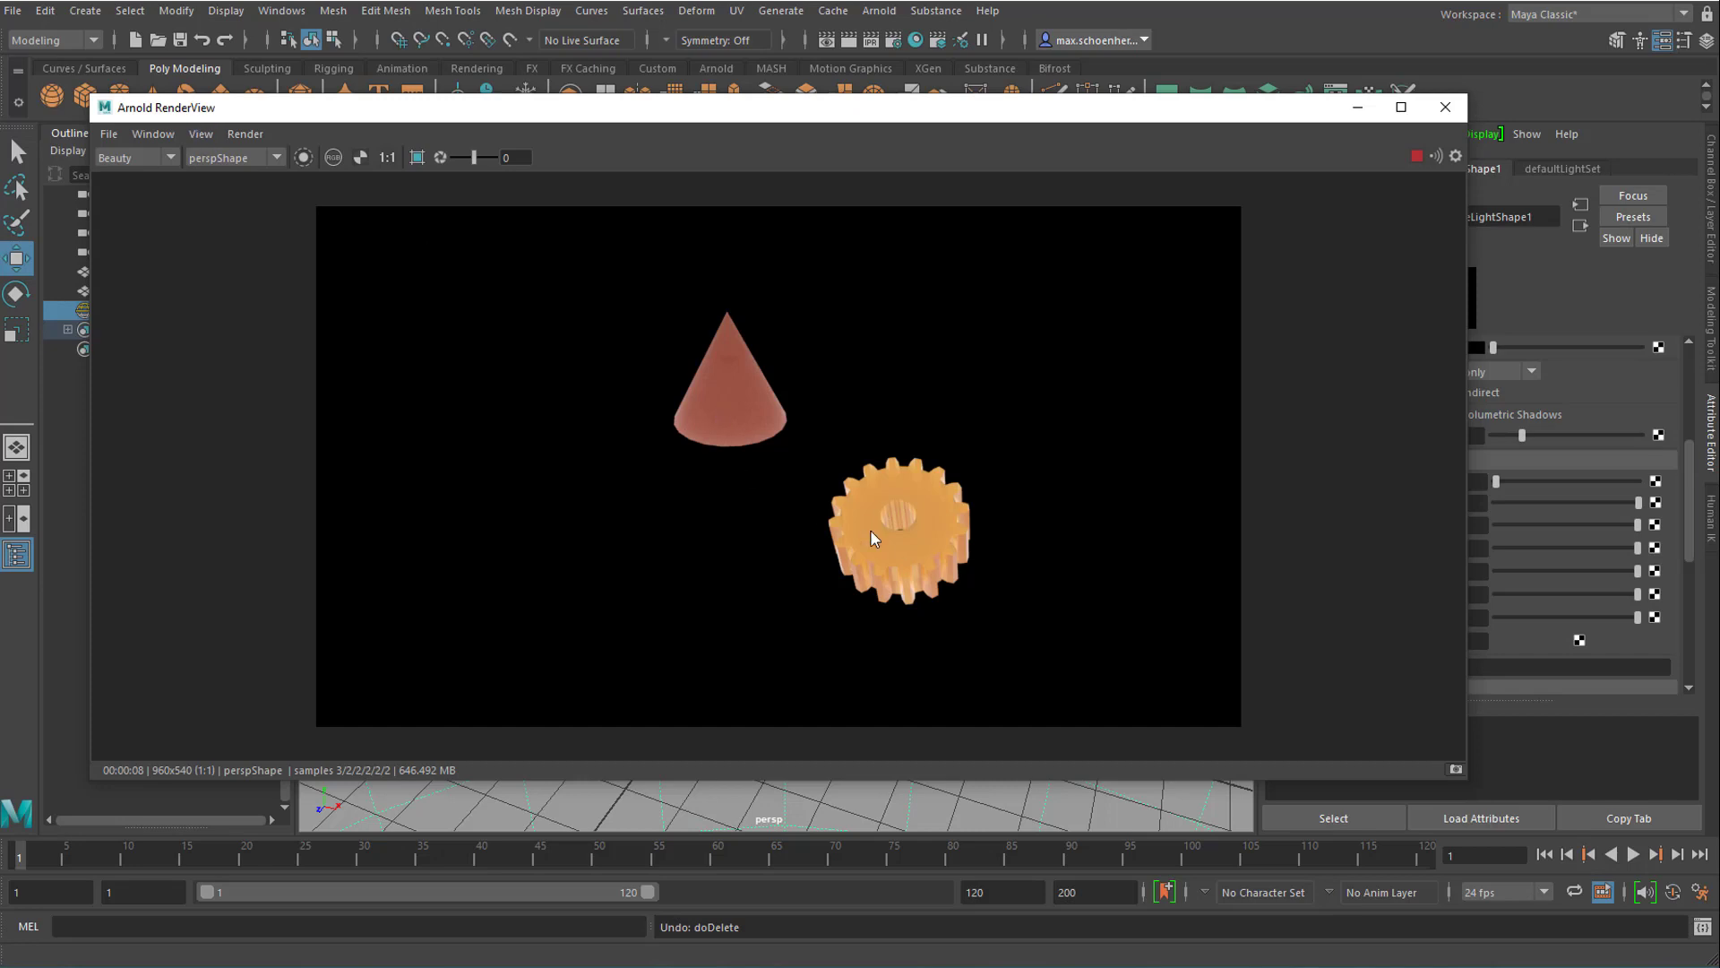
Check the new render's Alpha Channel and close the Arnold RenderView.
{"action": "left_click", "coordinate": [200, 136]}
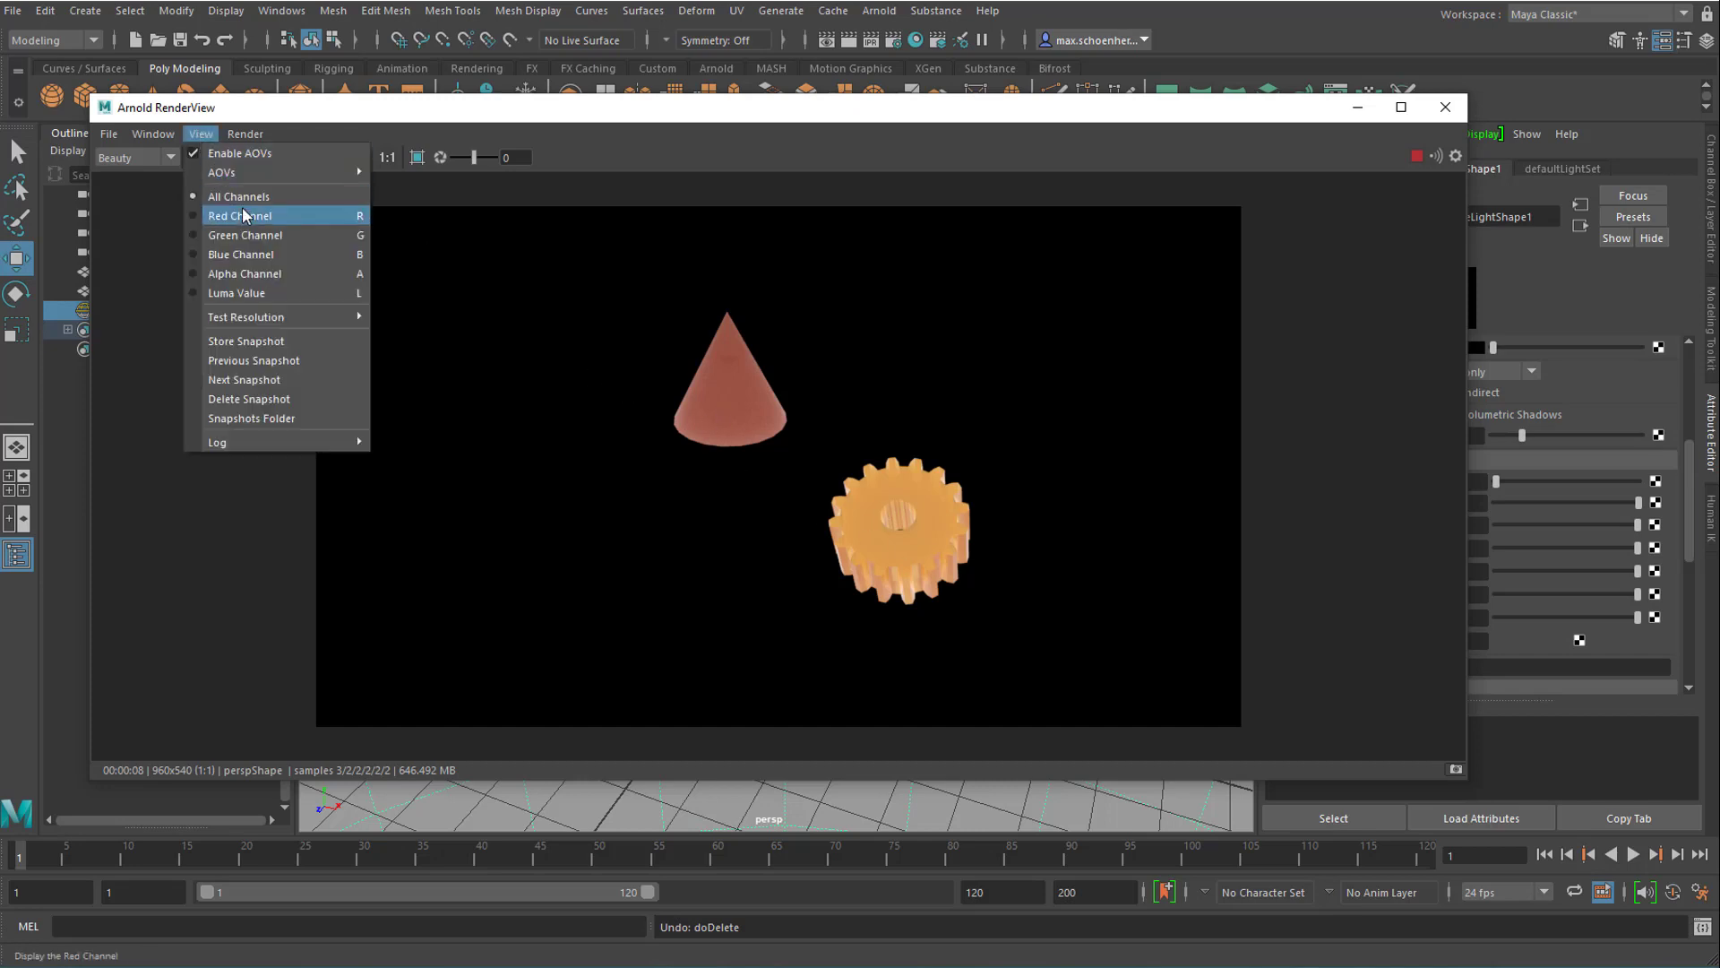
{"action": "left_click", "coordinate": [269, 276]}
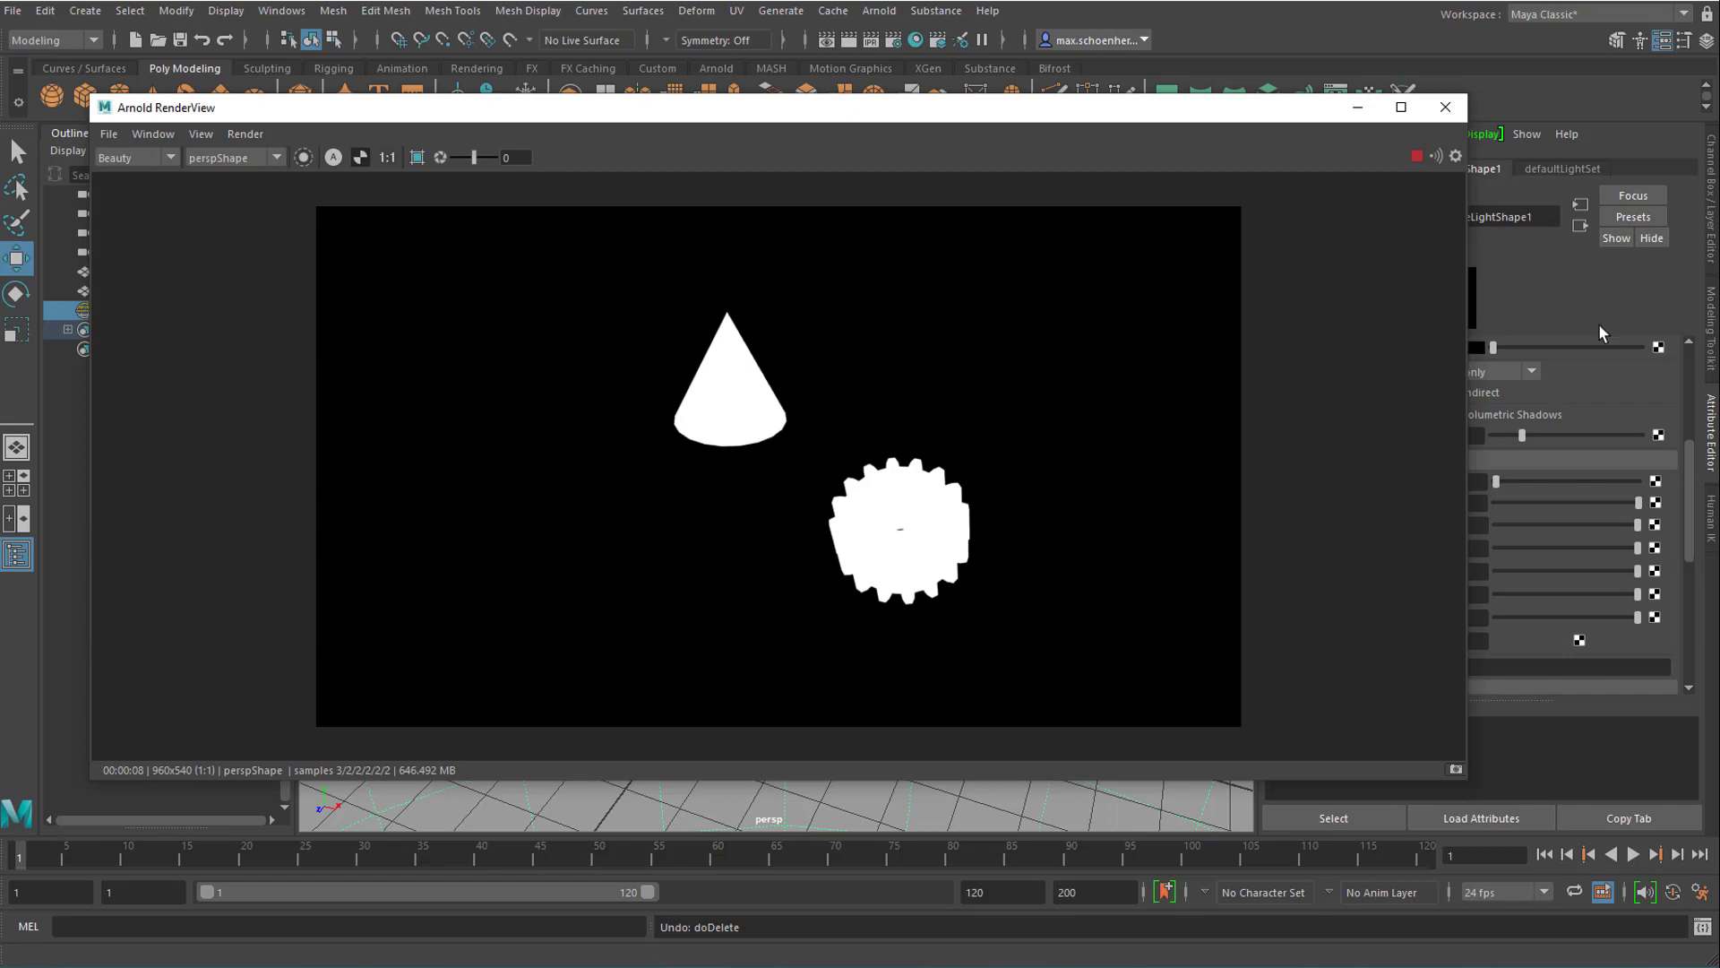
{"action": "left_click", "coordinate": [1446, 108]}
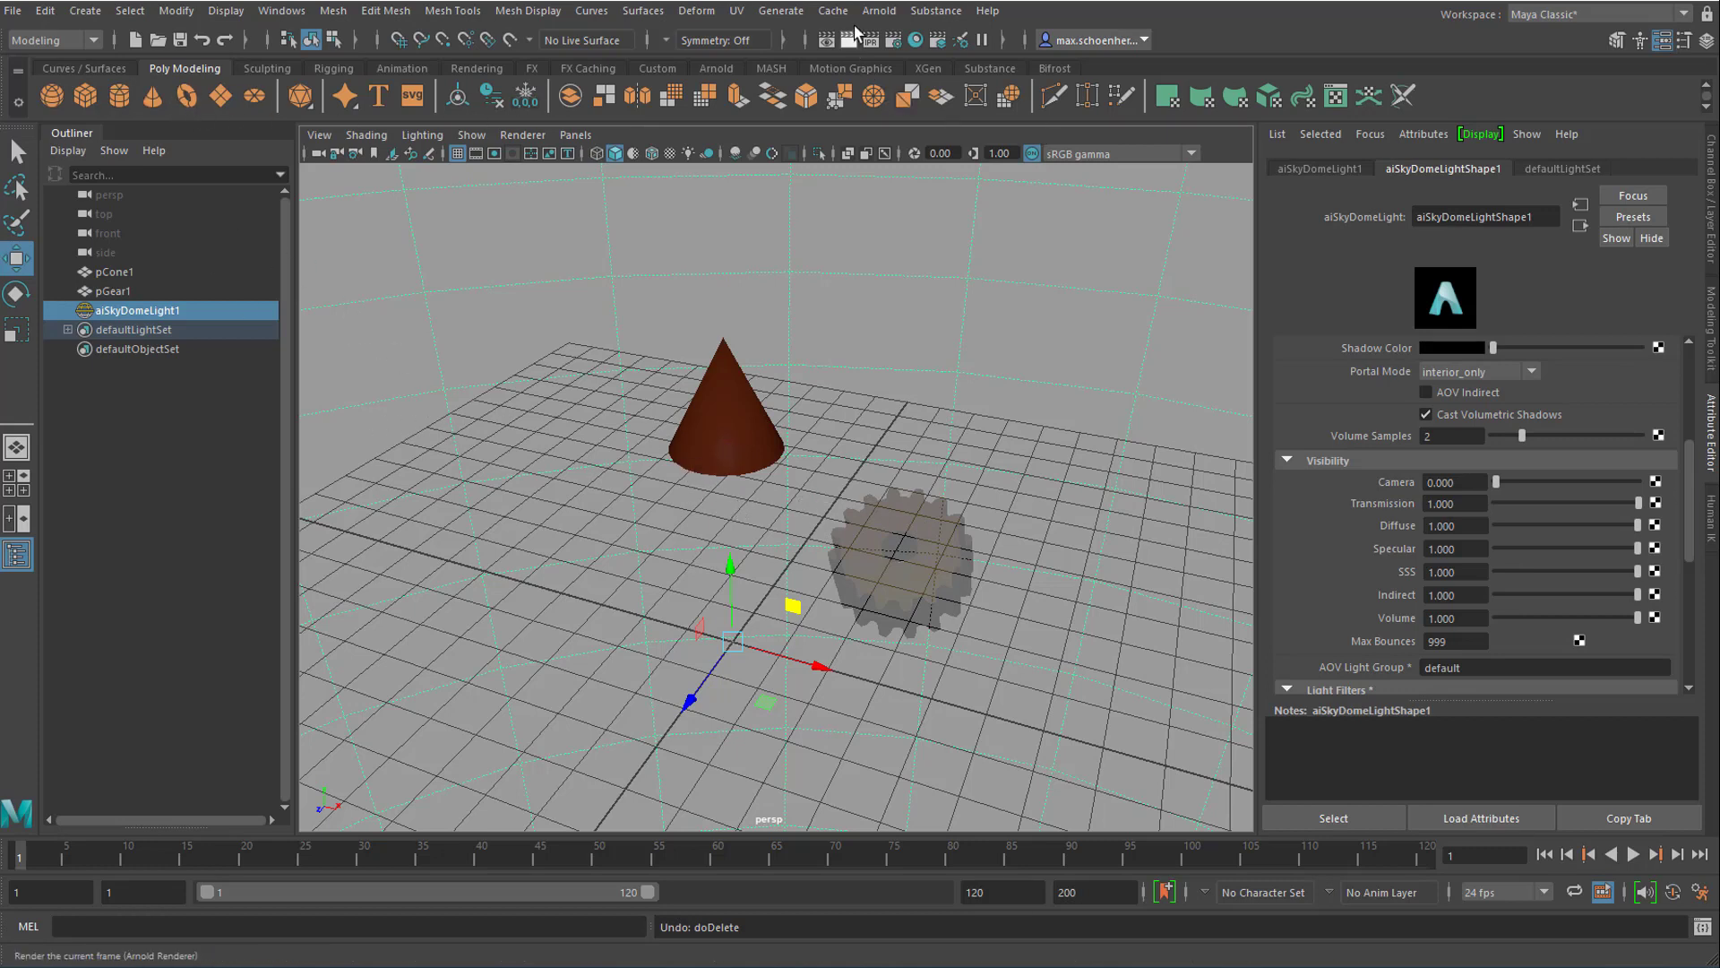
Open the Render Settings and set the output image format to tif.
{"action": "left_click", "coordinate": [877, 11]}
{"action": "left_click", "coordinate": [879, 12]}
{"action": "left_click", "coordinate": [894, 41]}
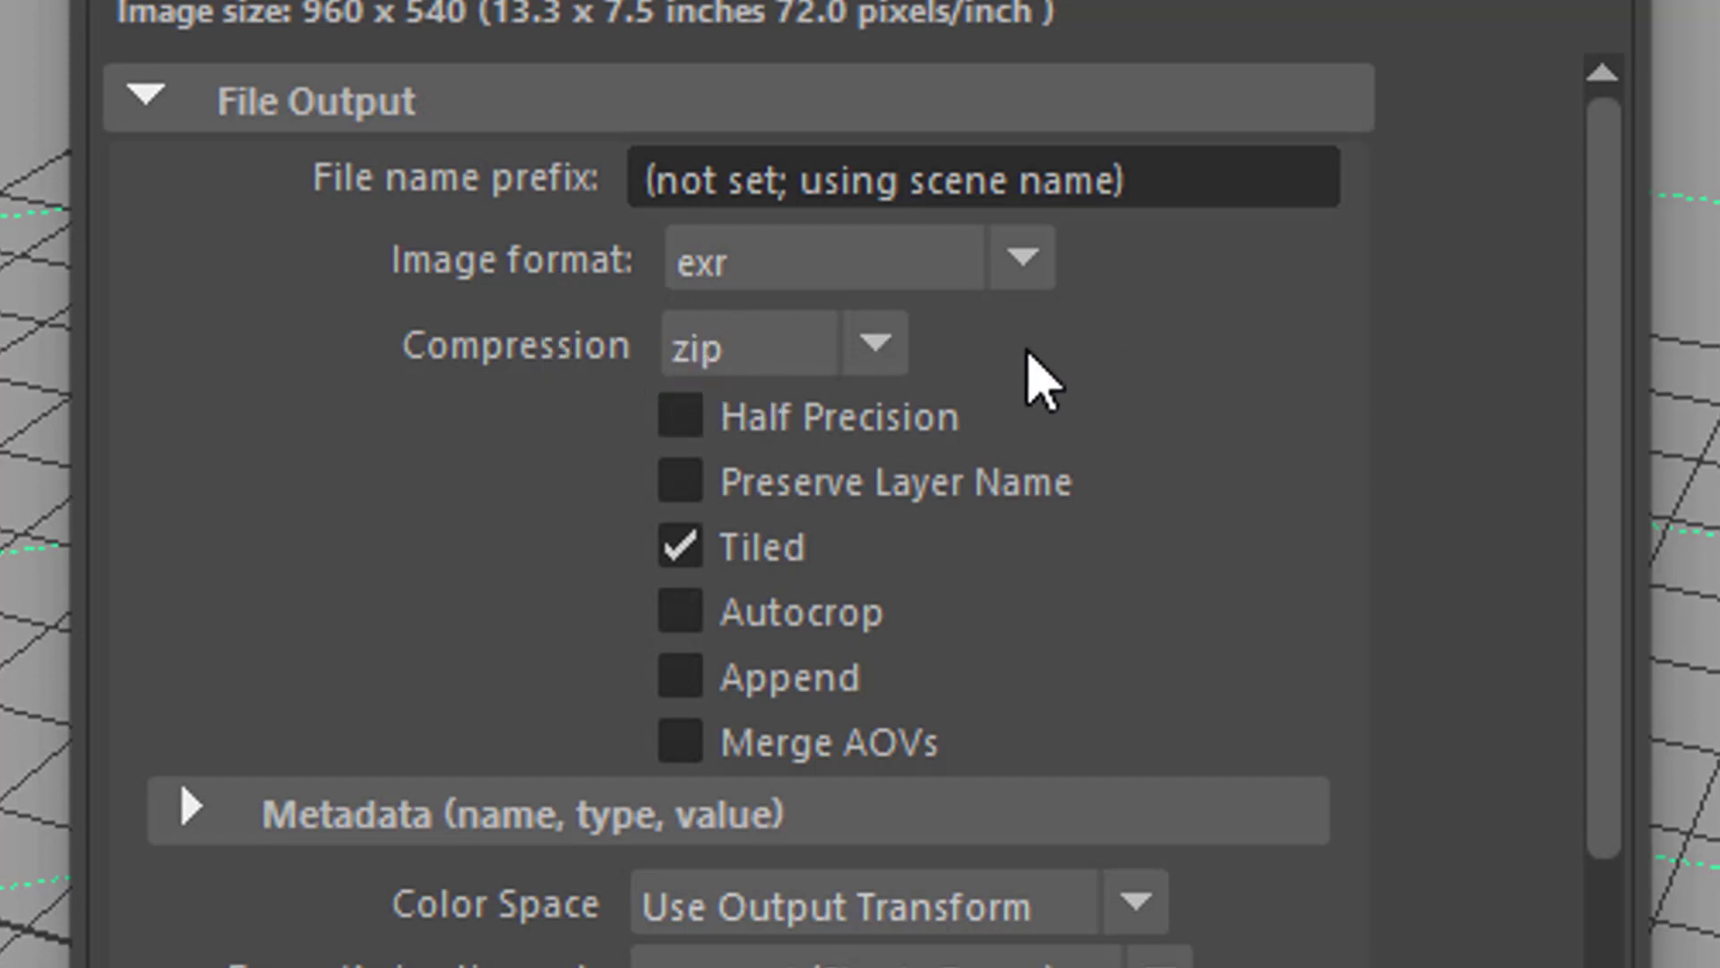
{"action": "left_click", "coordinate": [1017, 259]}
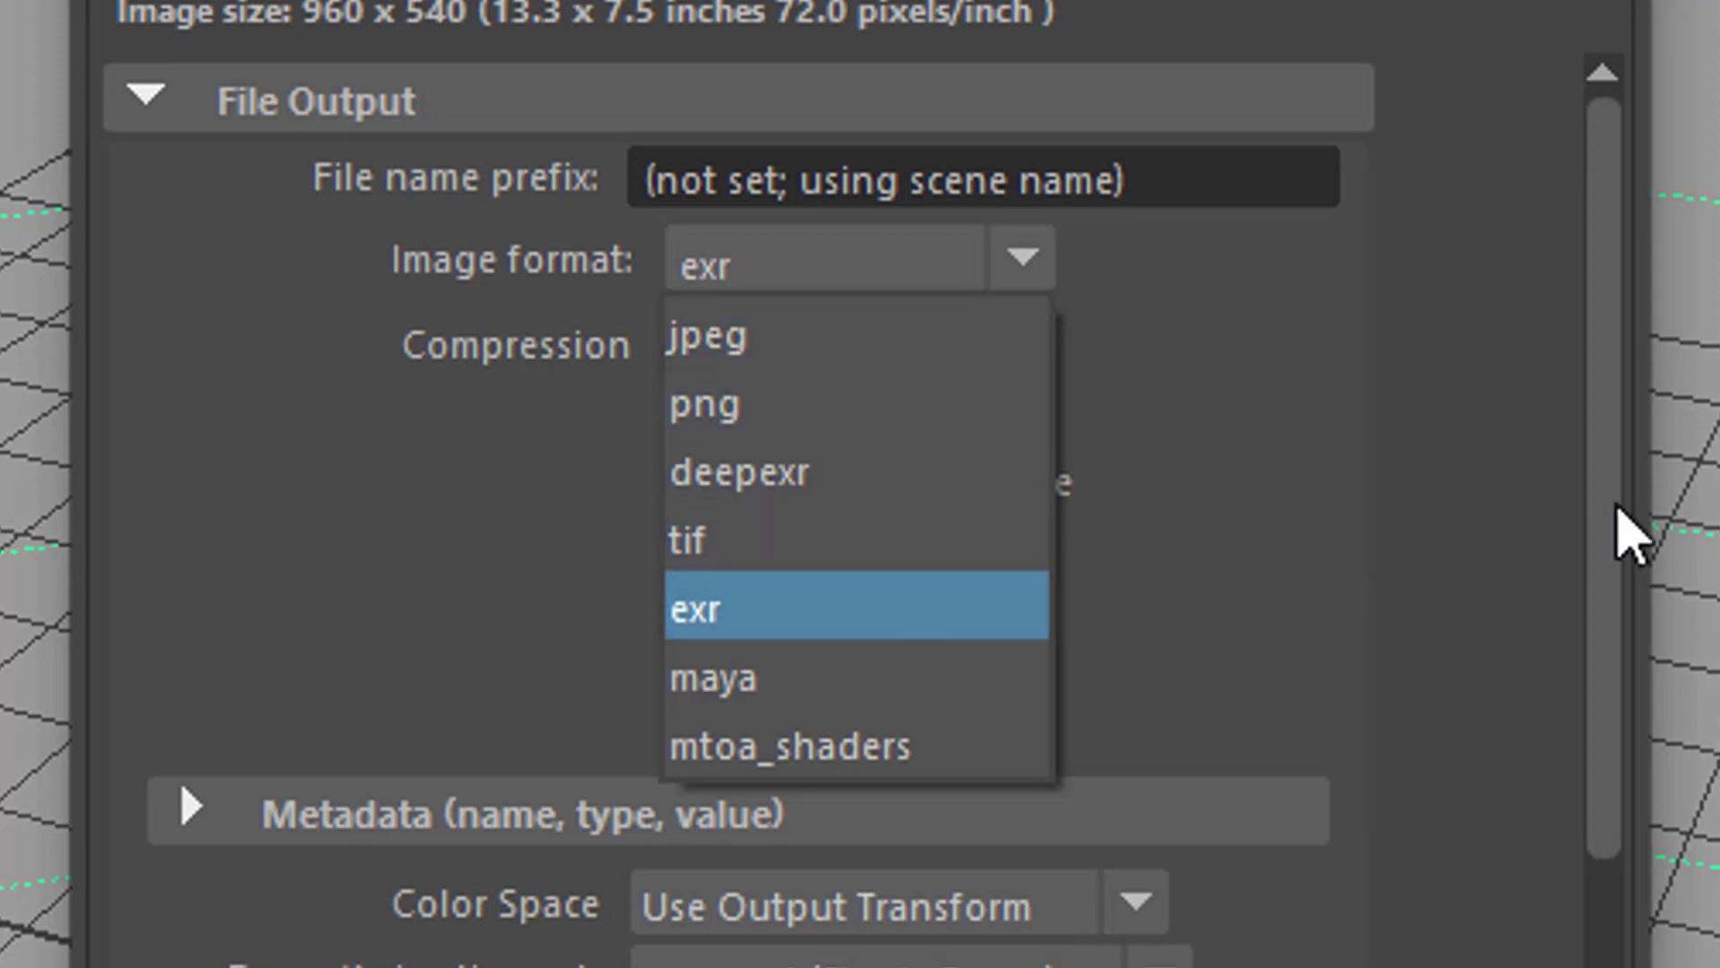
{"action": "left_click", "coordinate": [753, 548]}
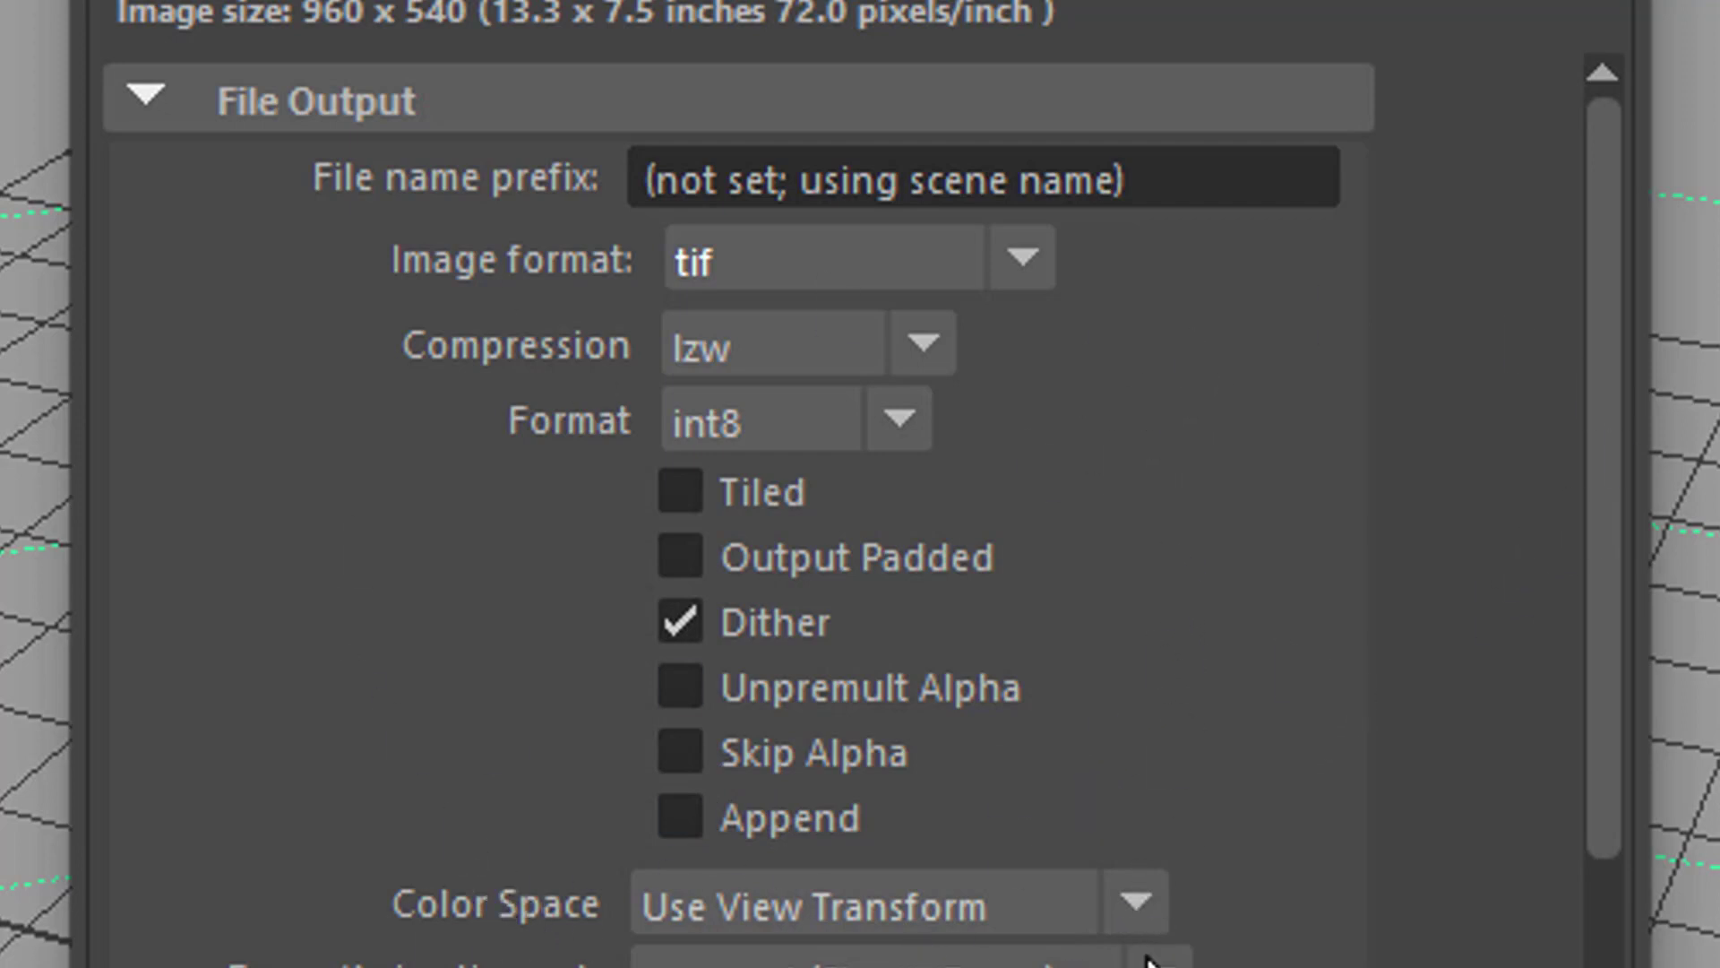
Set Frame/Animation ext to name.#.ext, check the frame range and alpha channel settings, and close the Render Settings.
{"action": "left_click", "coordinate": [1151, 961]}
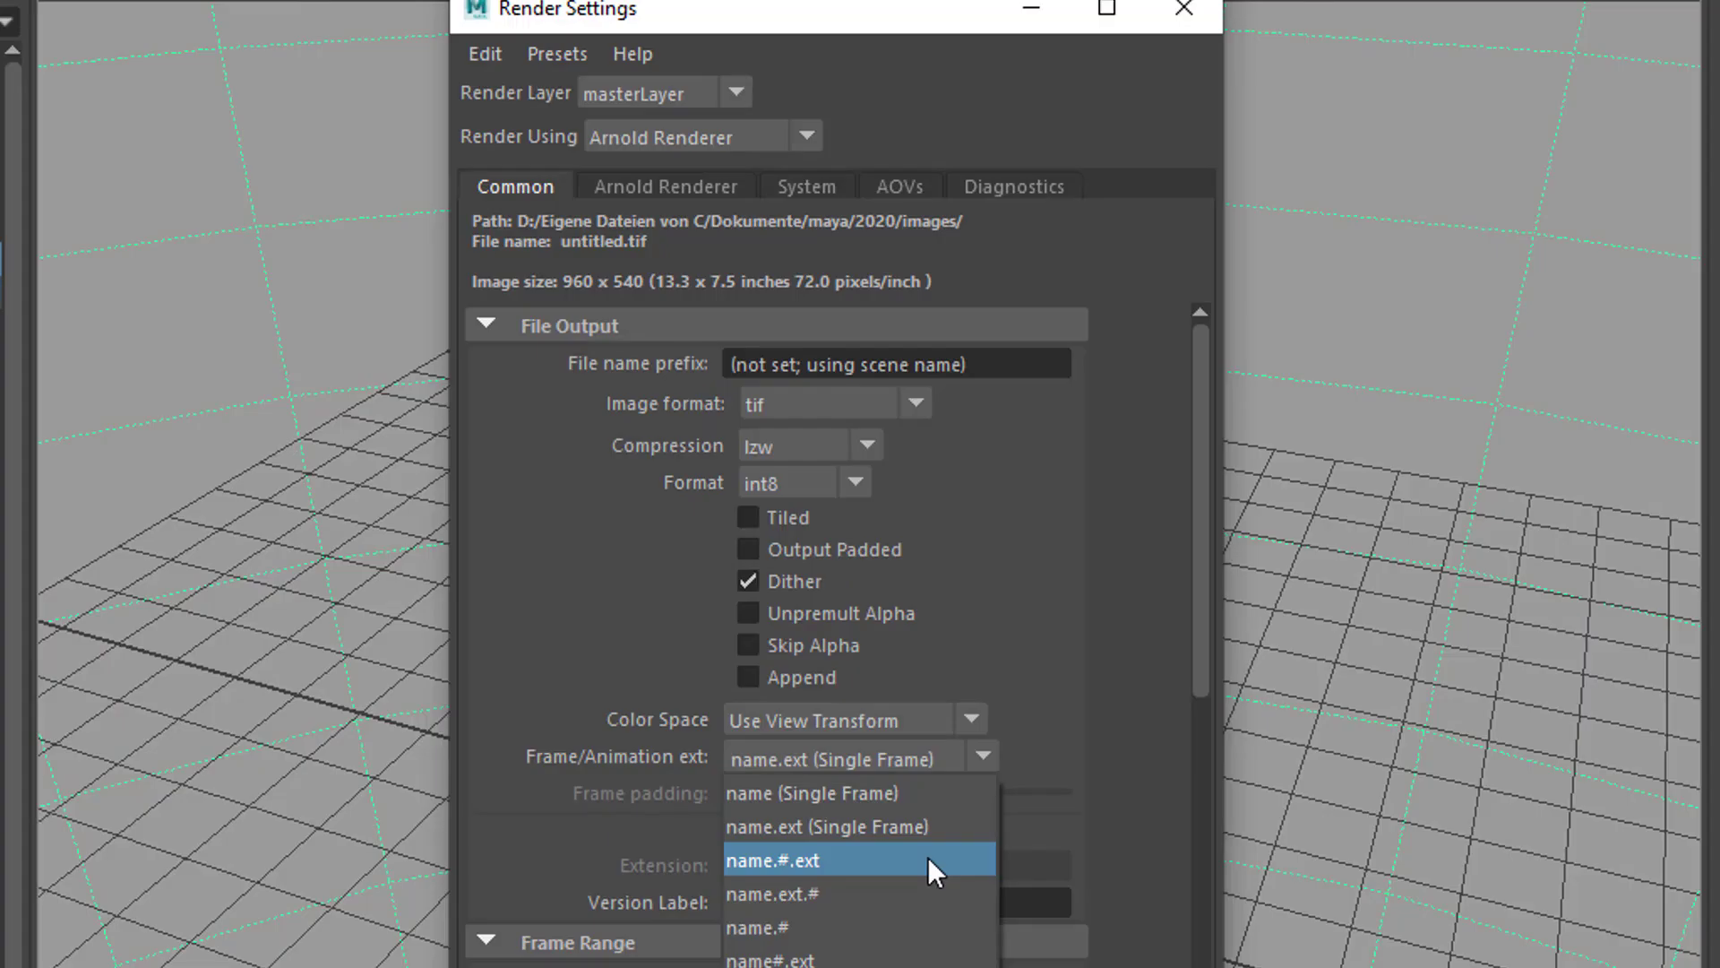
{"action": "left_click", "coordinate": [927, 858]}
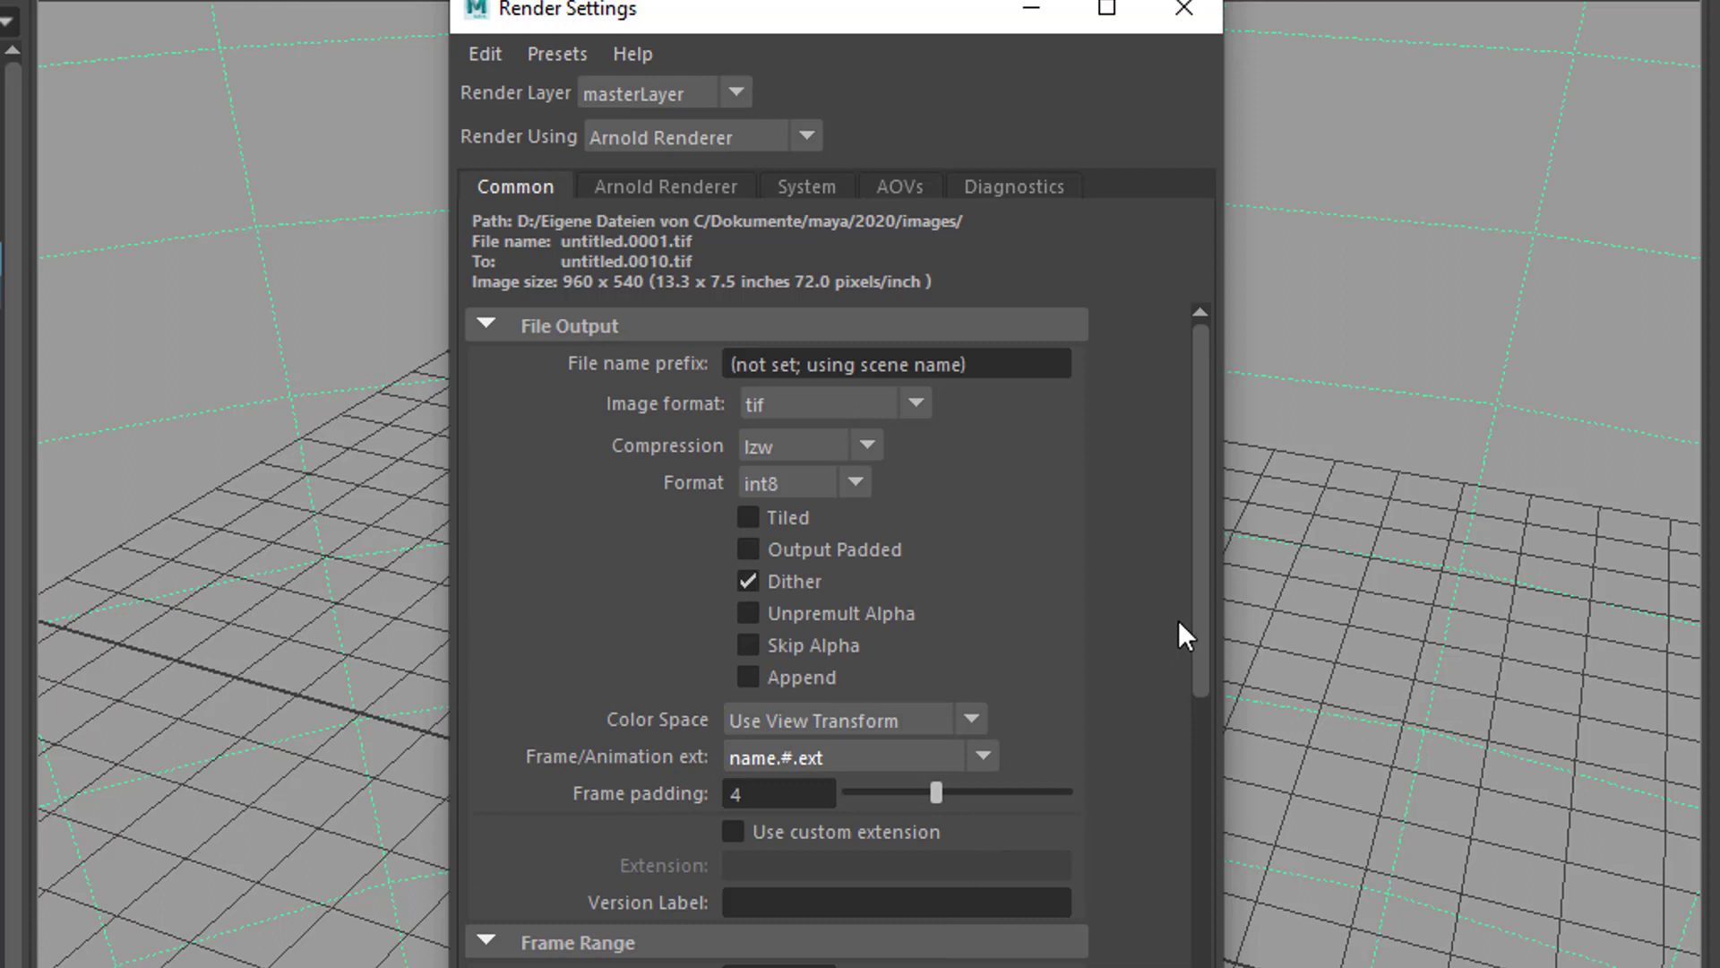
{"action": "left_click_drag", "start_coordinate": [1201, 616], "coordinate": [1175, 729]}
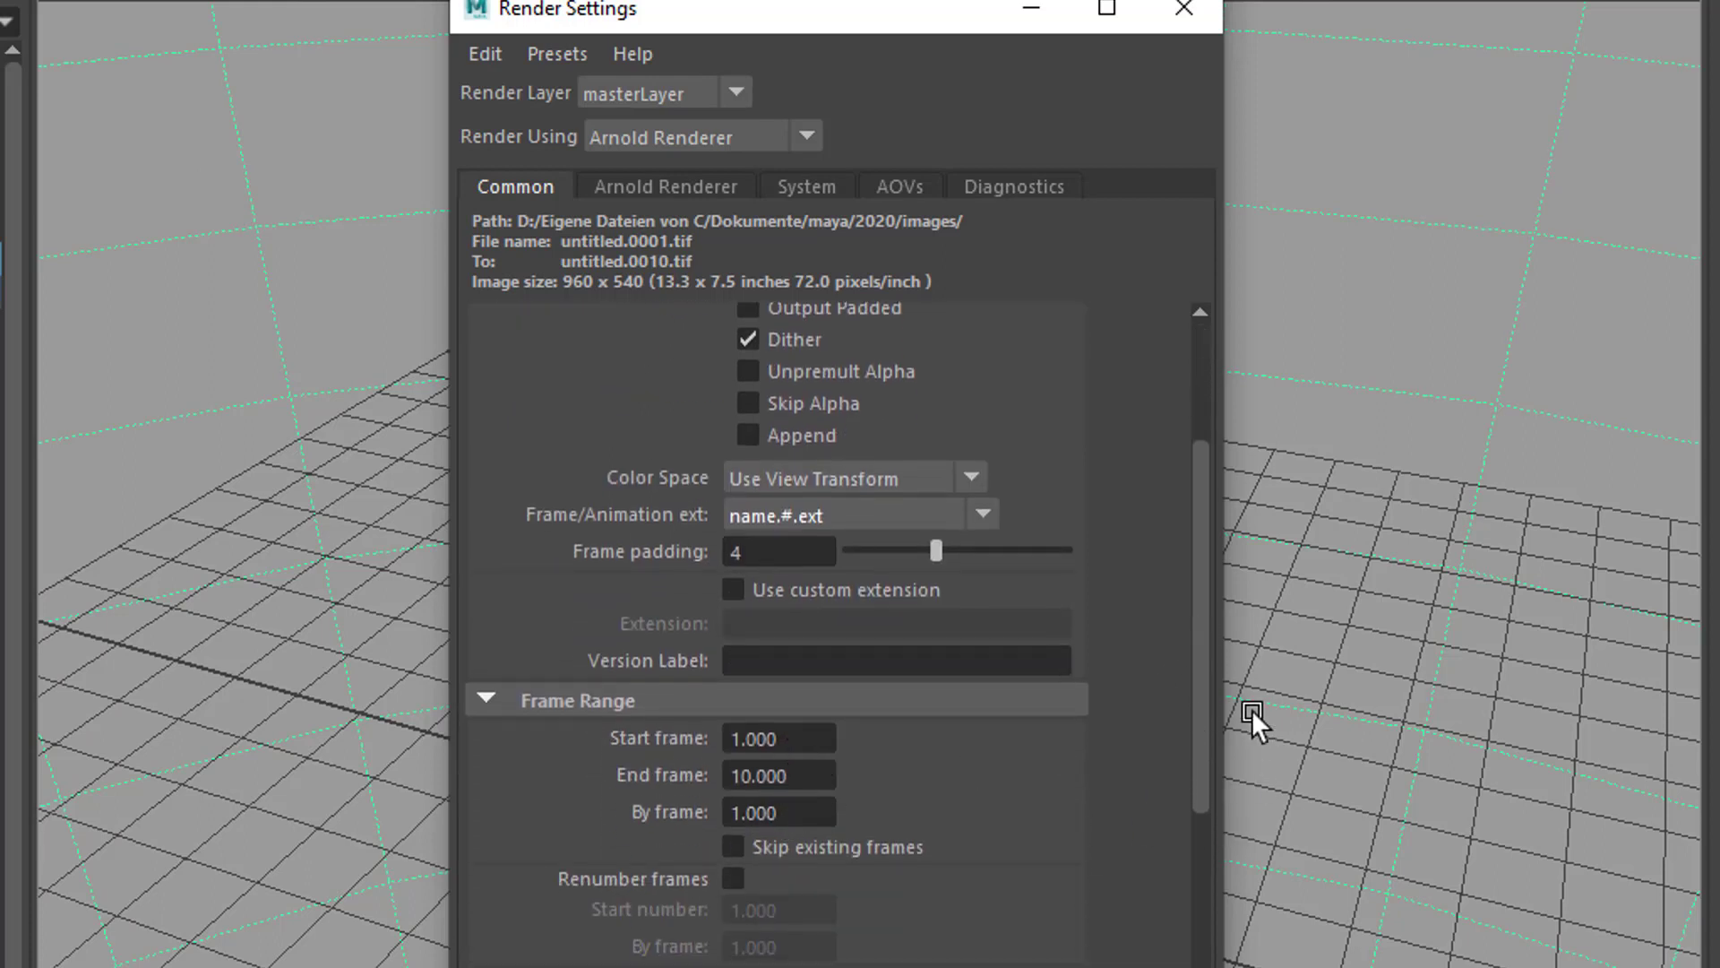
{"action": "left_click_drag", "start_coordinate": [1180, 749], "coordinate": [1198, 873]}
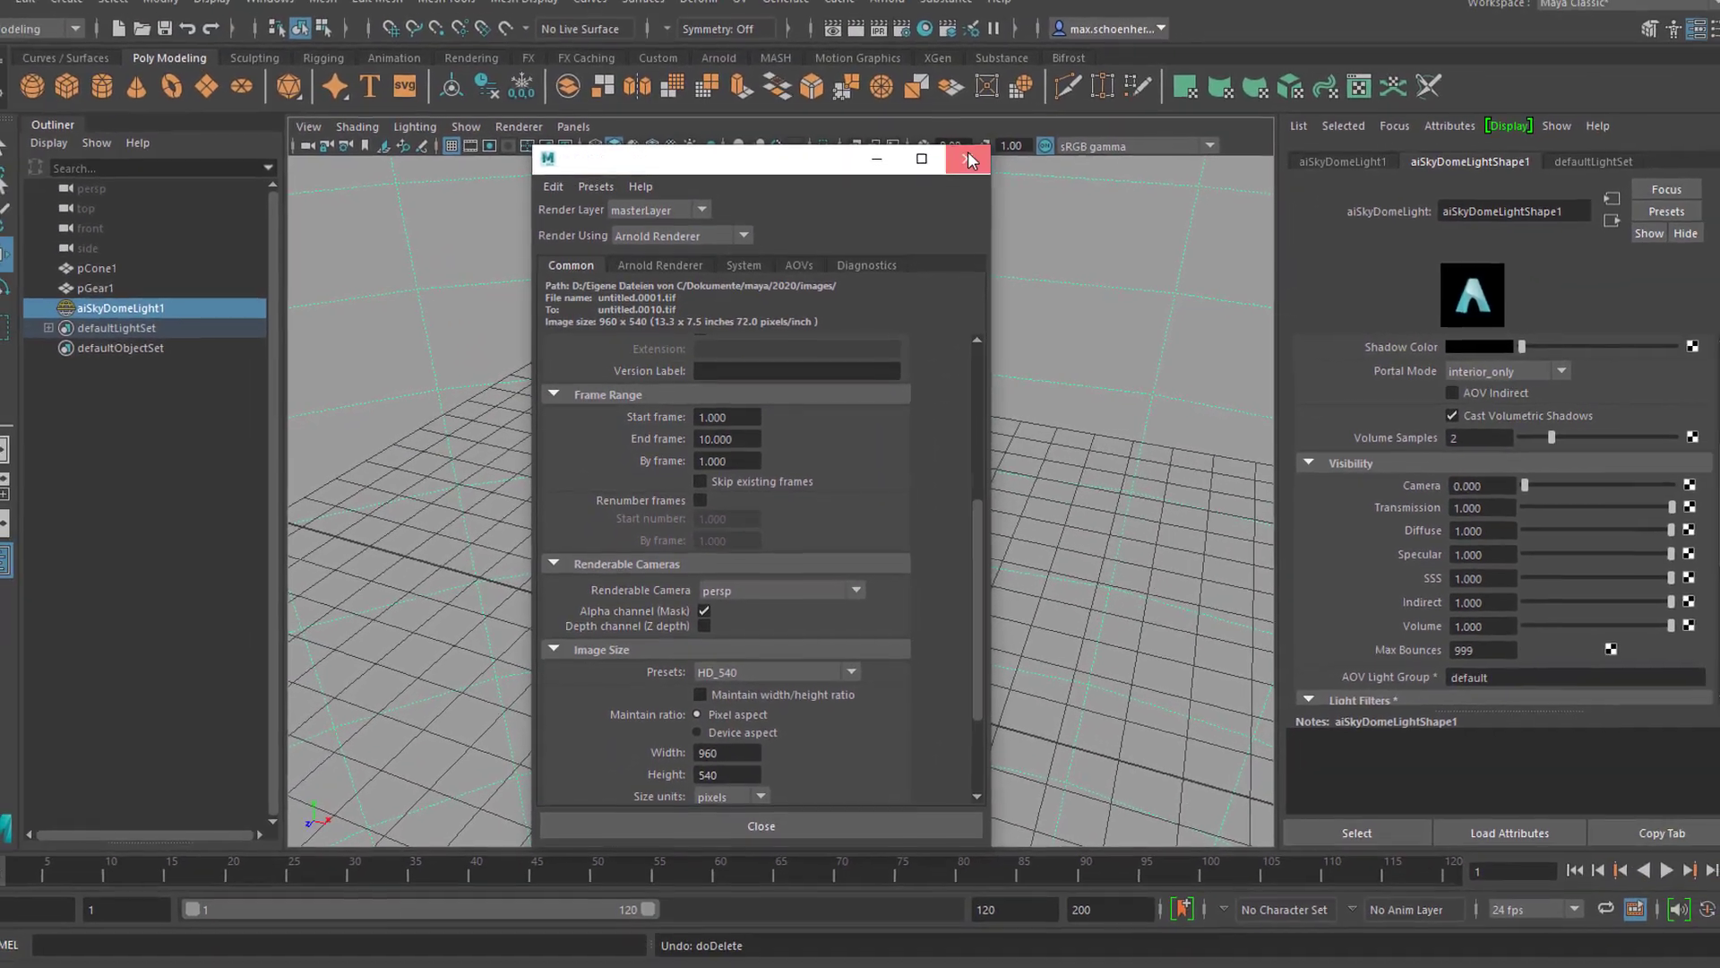
{"action": "left_click", "coordinate": [970, 160]}
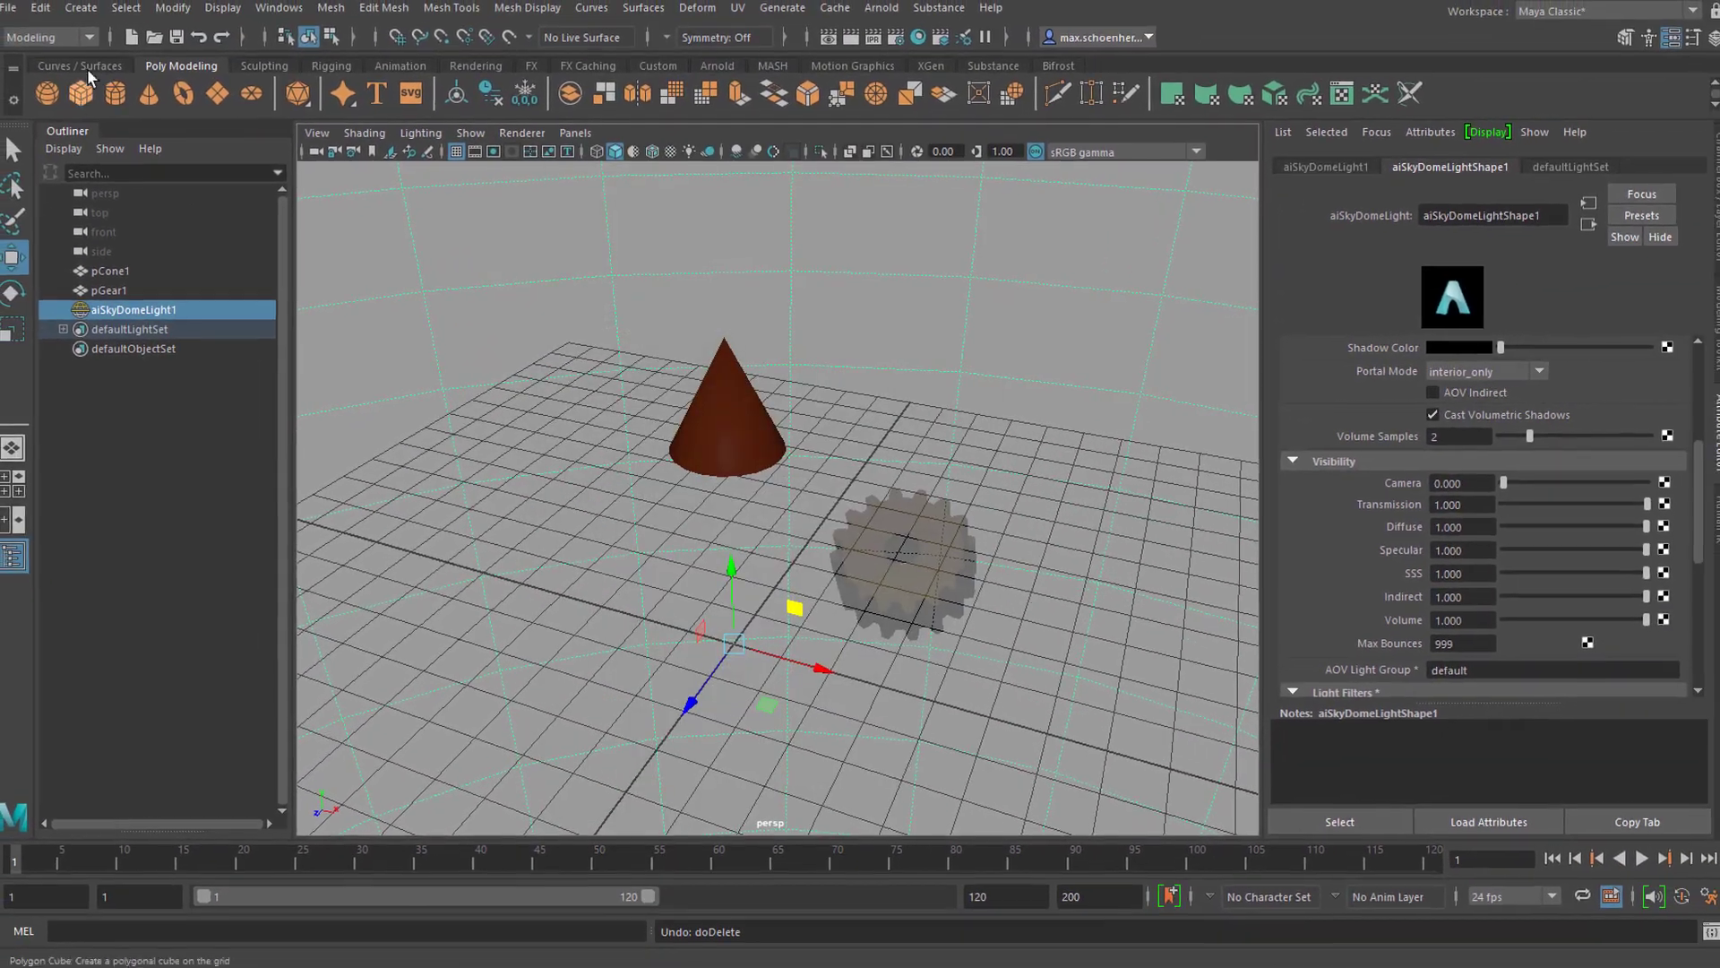
Switch to the Rendering menu set, inspect the Render Sequence options and close them without rendering.
{"action": "left_click", "coordinate": [79, 29]}
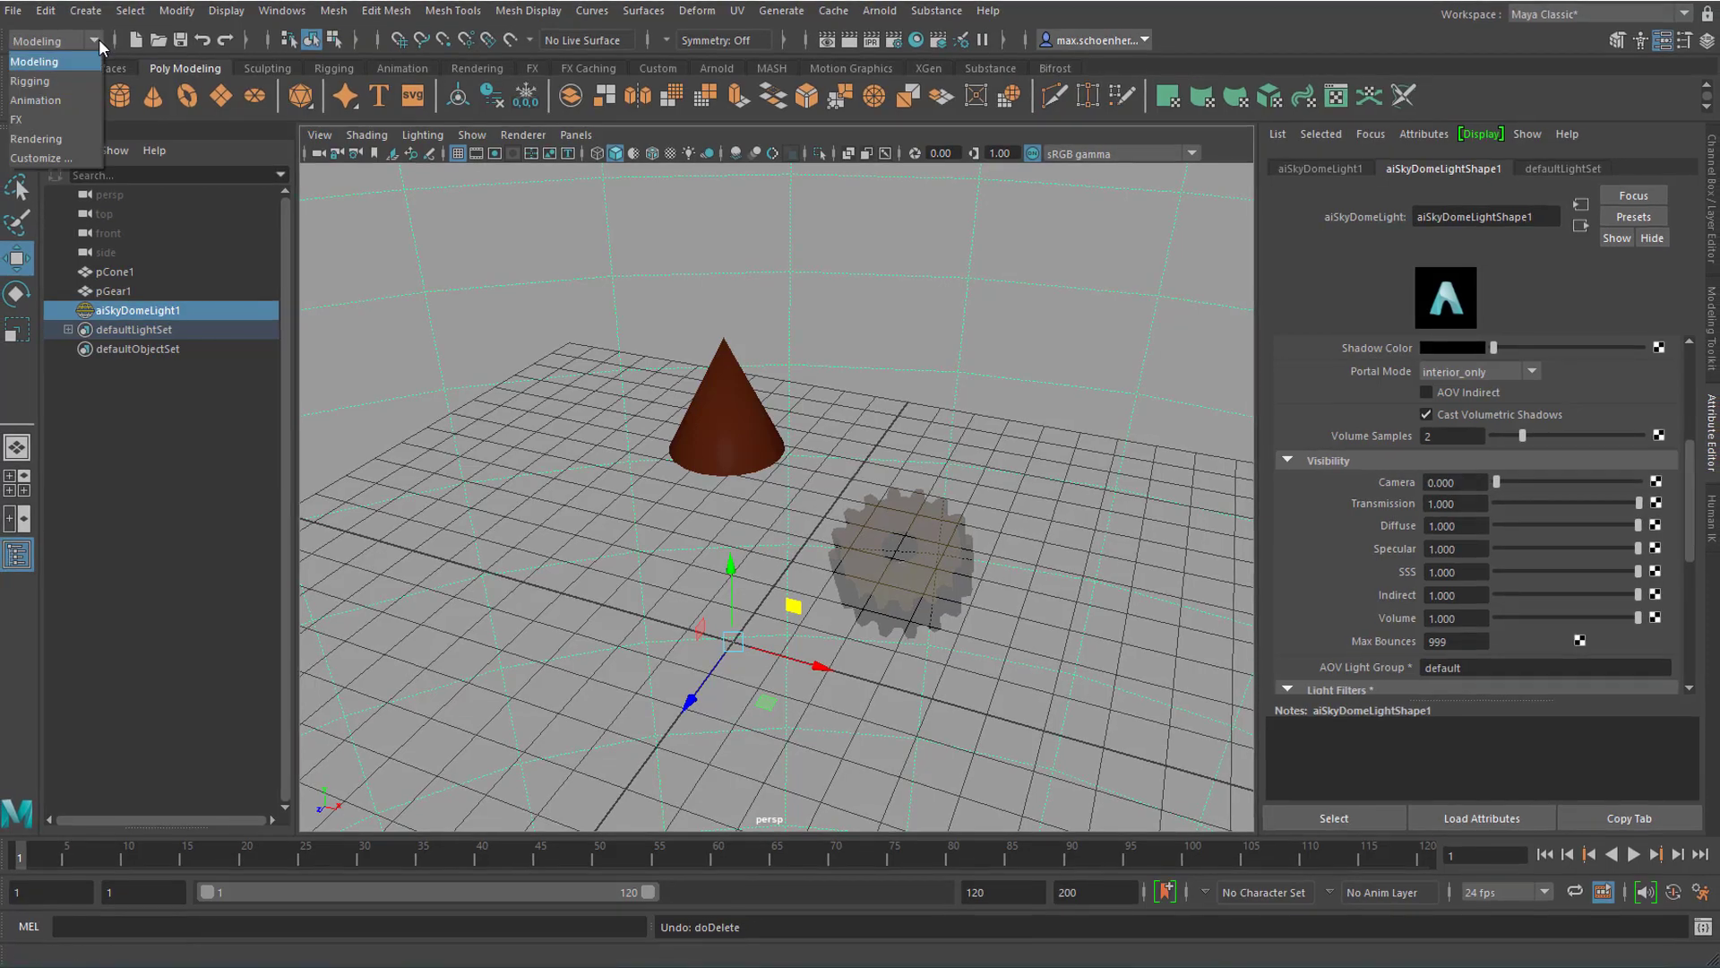
{"action": "left_click", "coordinate": [67, 137]}
{"action": "left_click", "coordinate": [489, 11]}
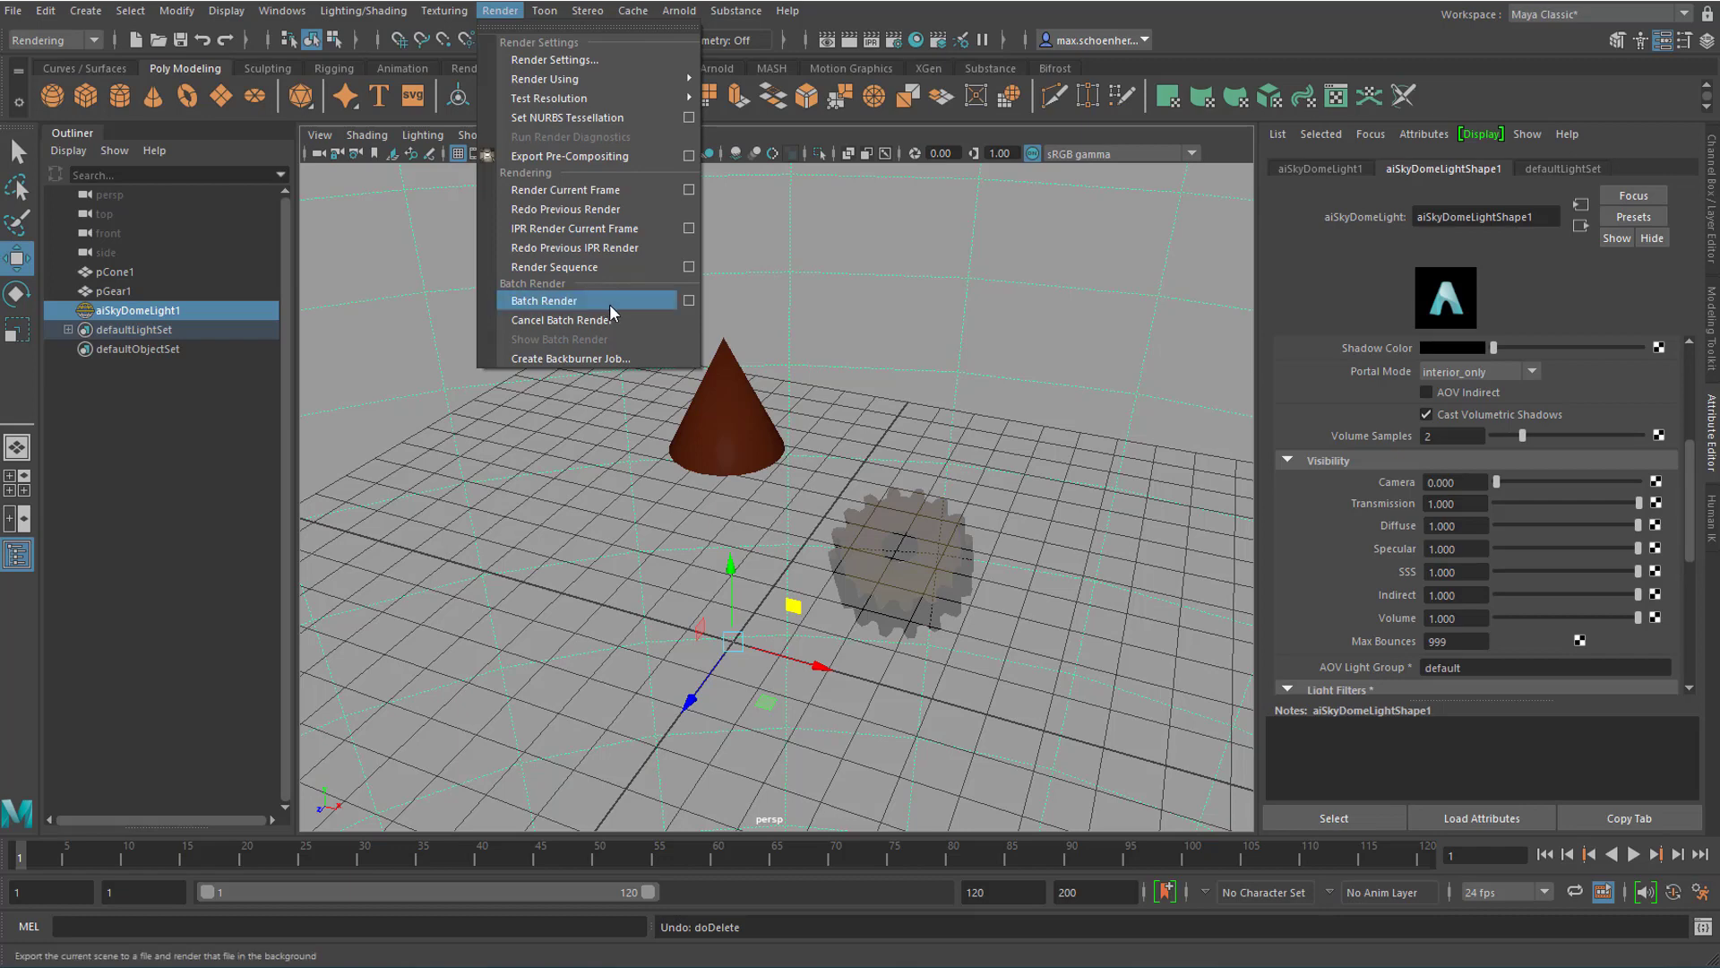
{"action": "left_click", "coordinate": [688, 267]}
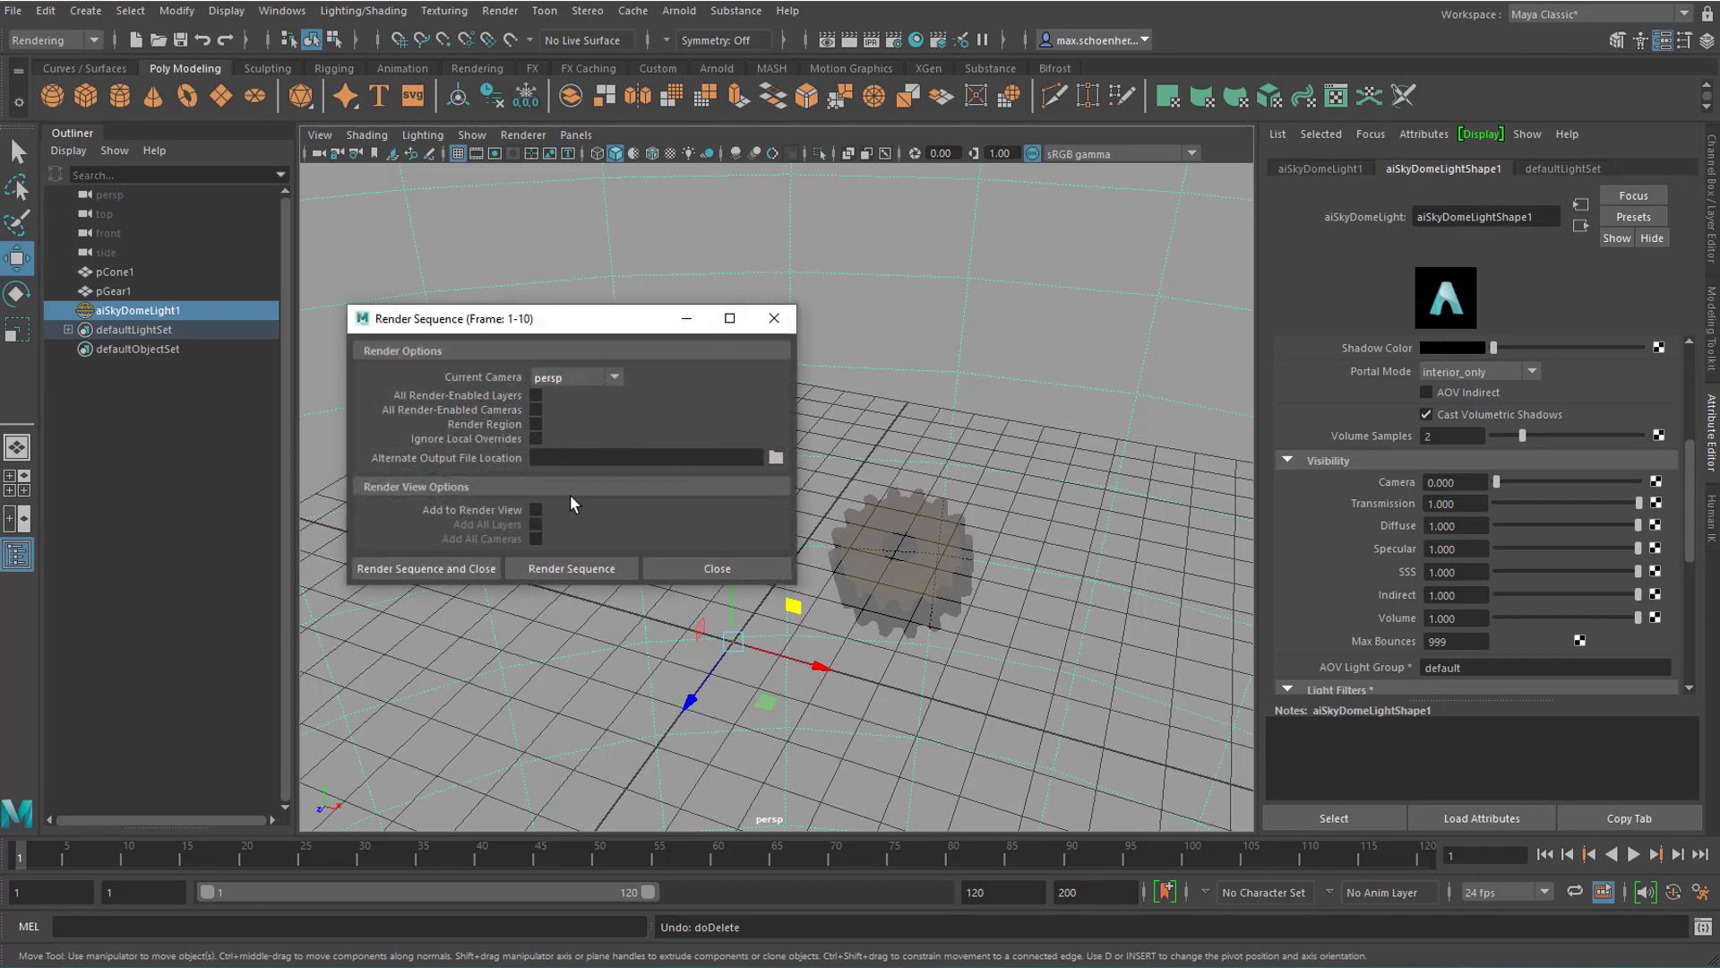
{"action": "left_click", "coordinate": [739, 573]}
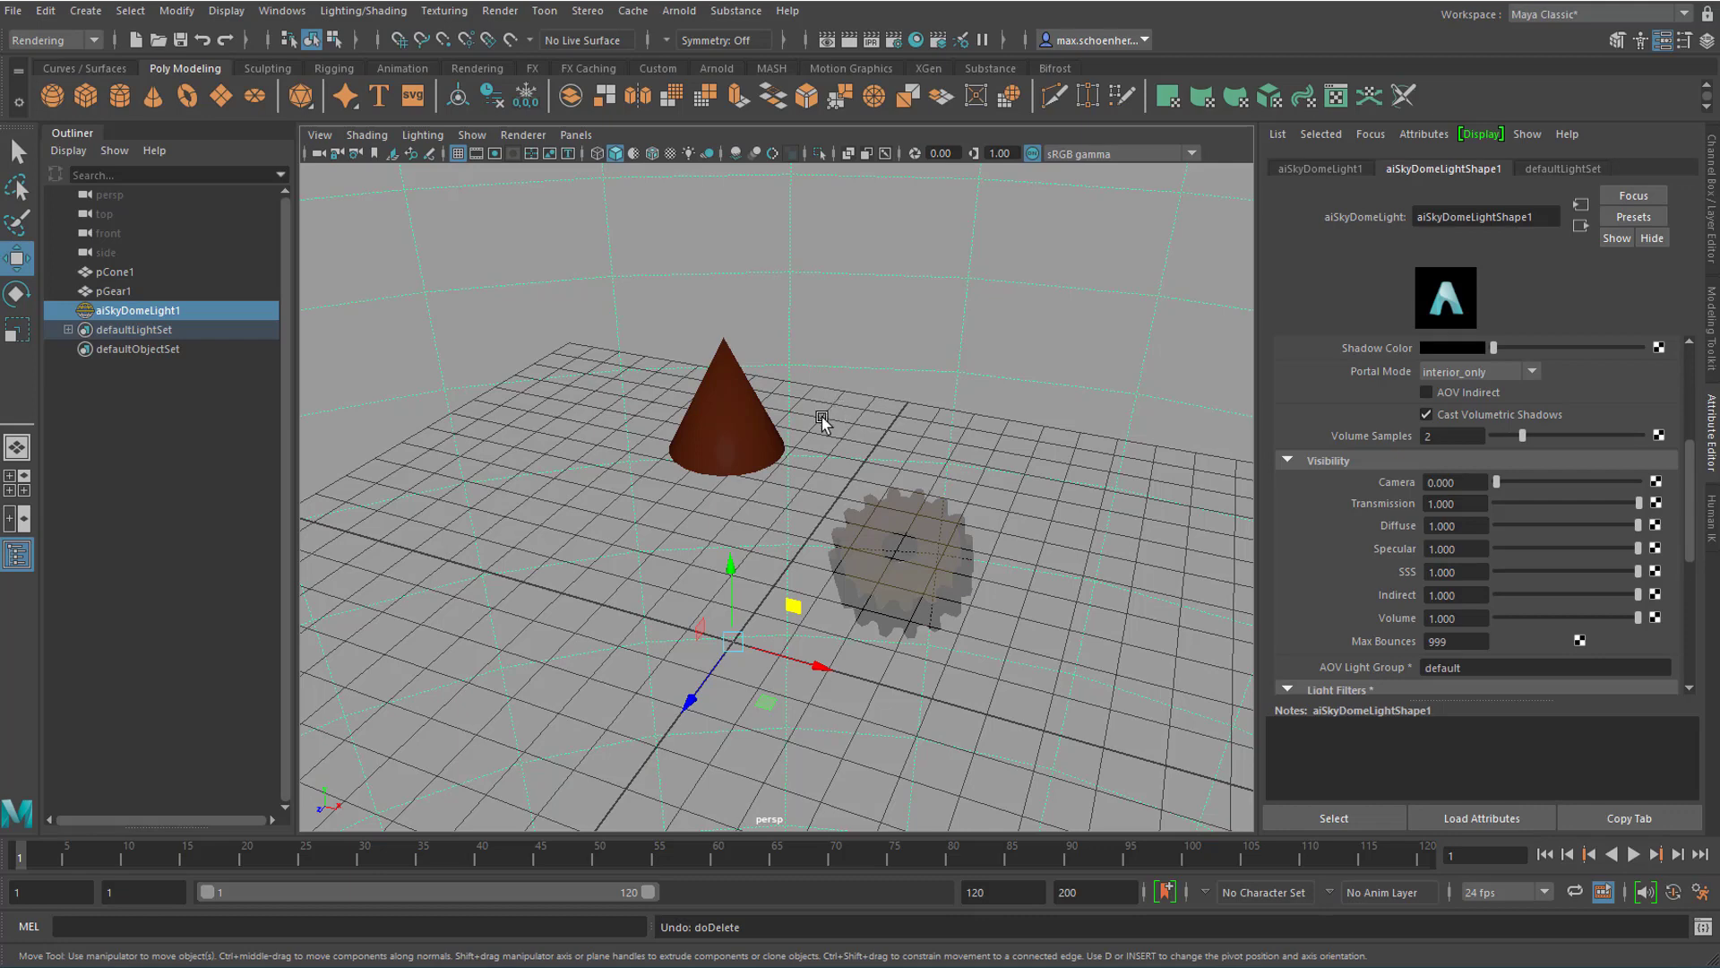
Render the scene again in the Arnold RenderView and display all color channels instead of the alpha.
{"action": "left_click", "coordinate": [678, 11]}
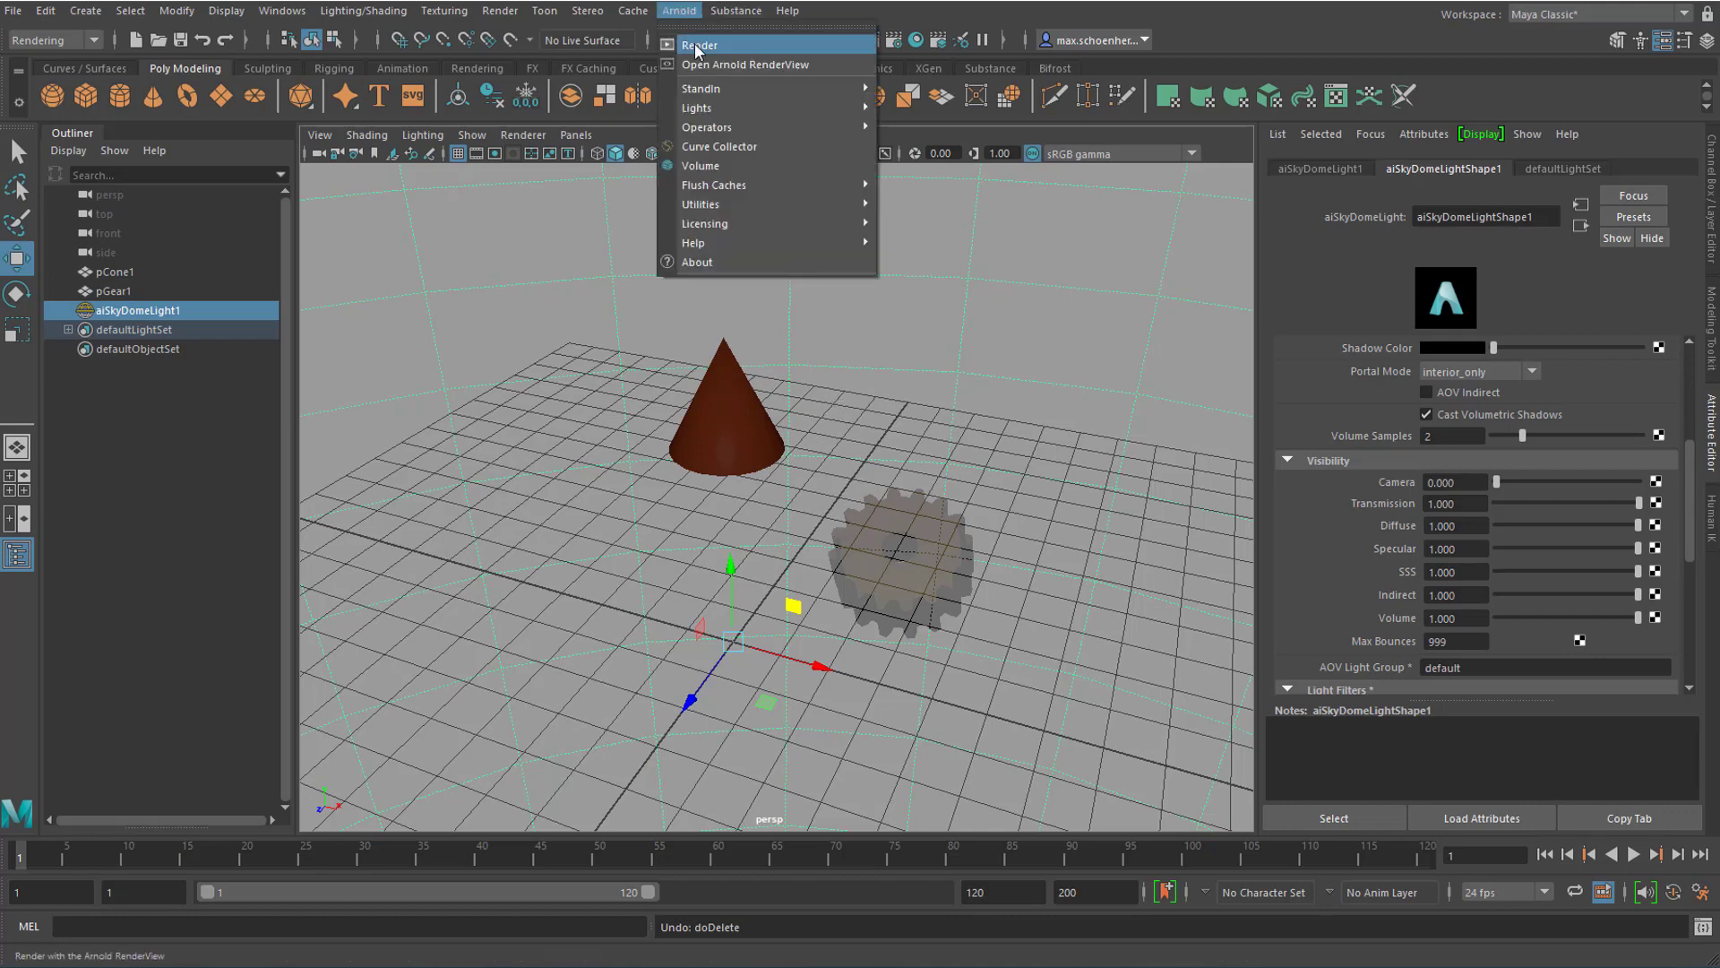
{"action": "left_click", "coordinate": [697, 47]}
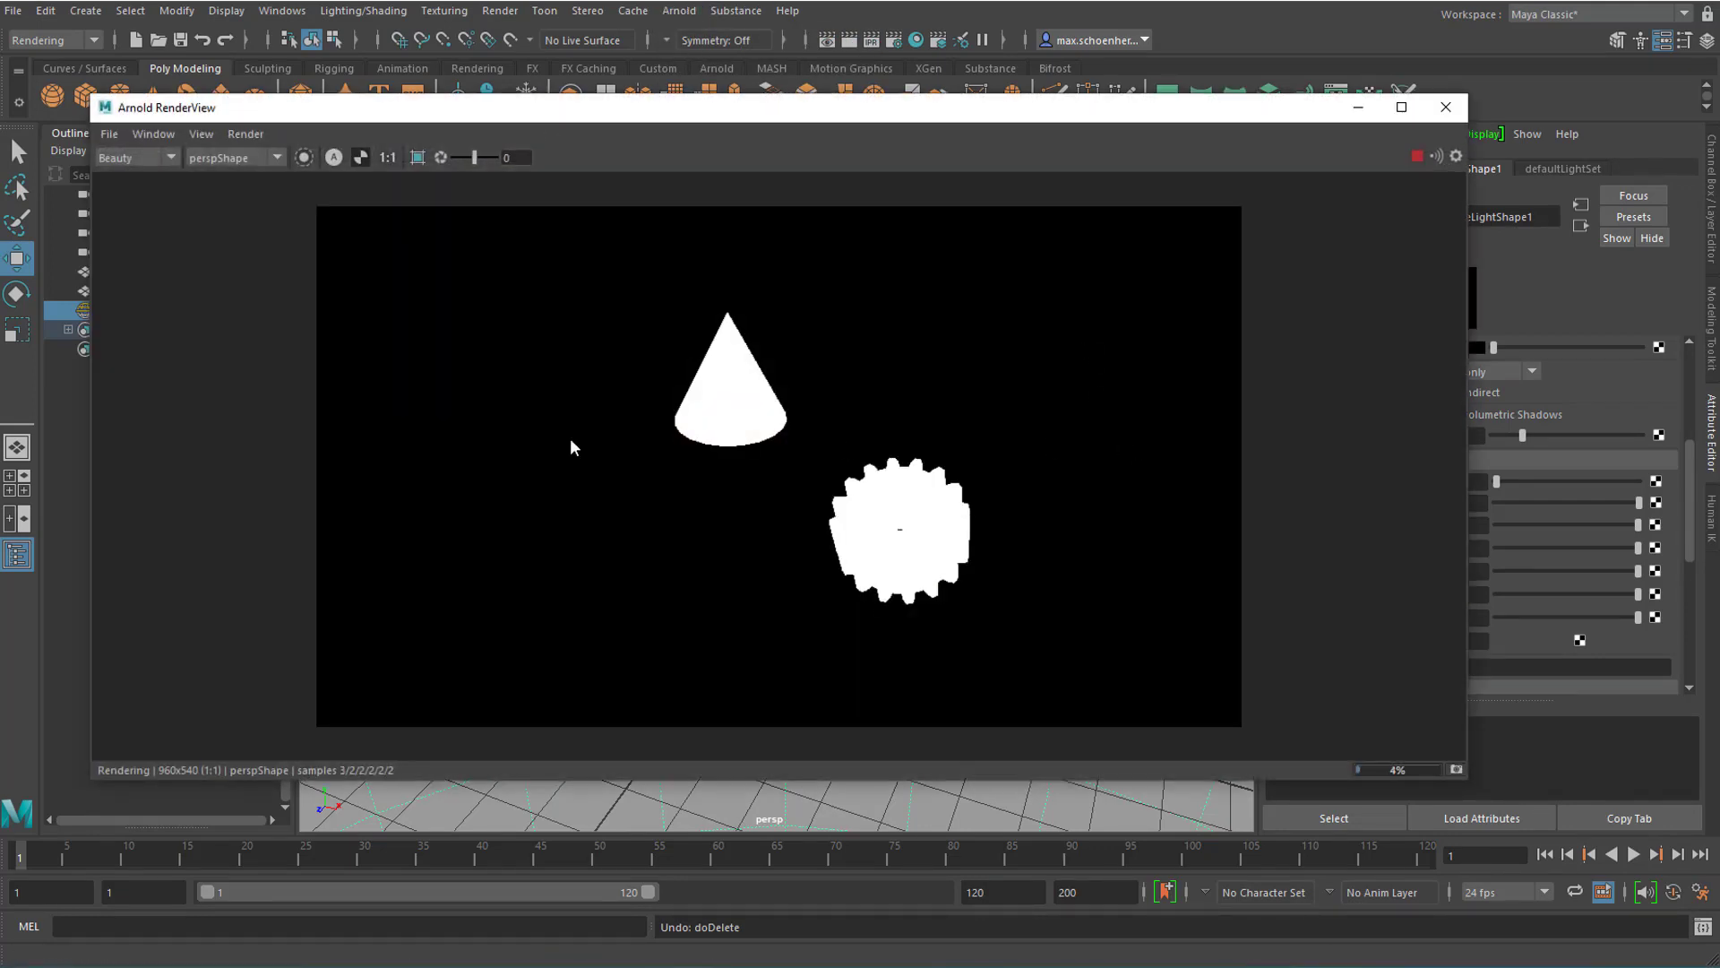
{"action": "left_click", "coordinate": [200, 133]}
{"action": "mouse_move", "coordinate": [256, 164]}
{"action": "left_click", "coordinate": [407, 164]}
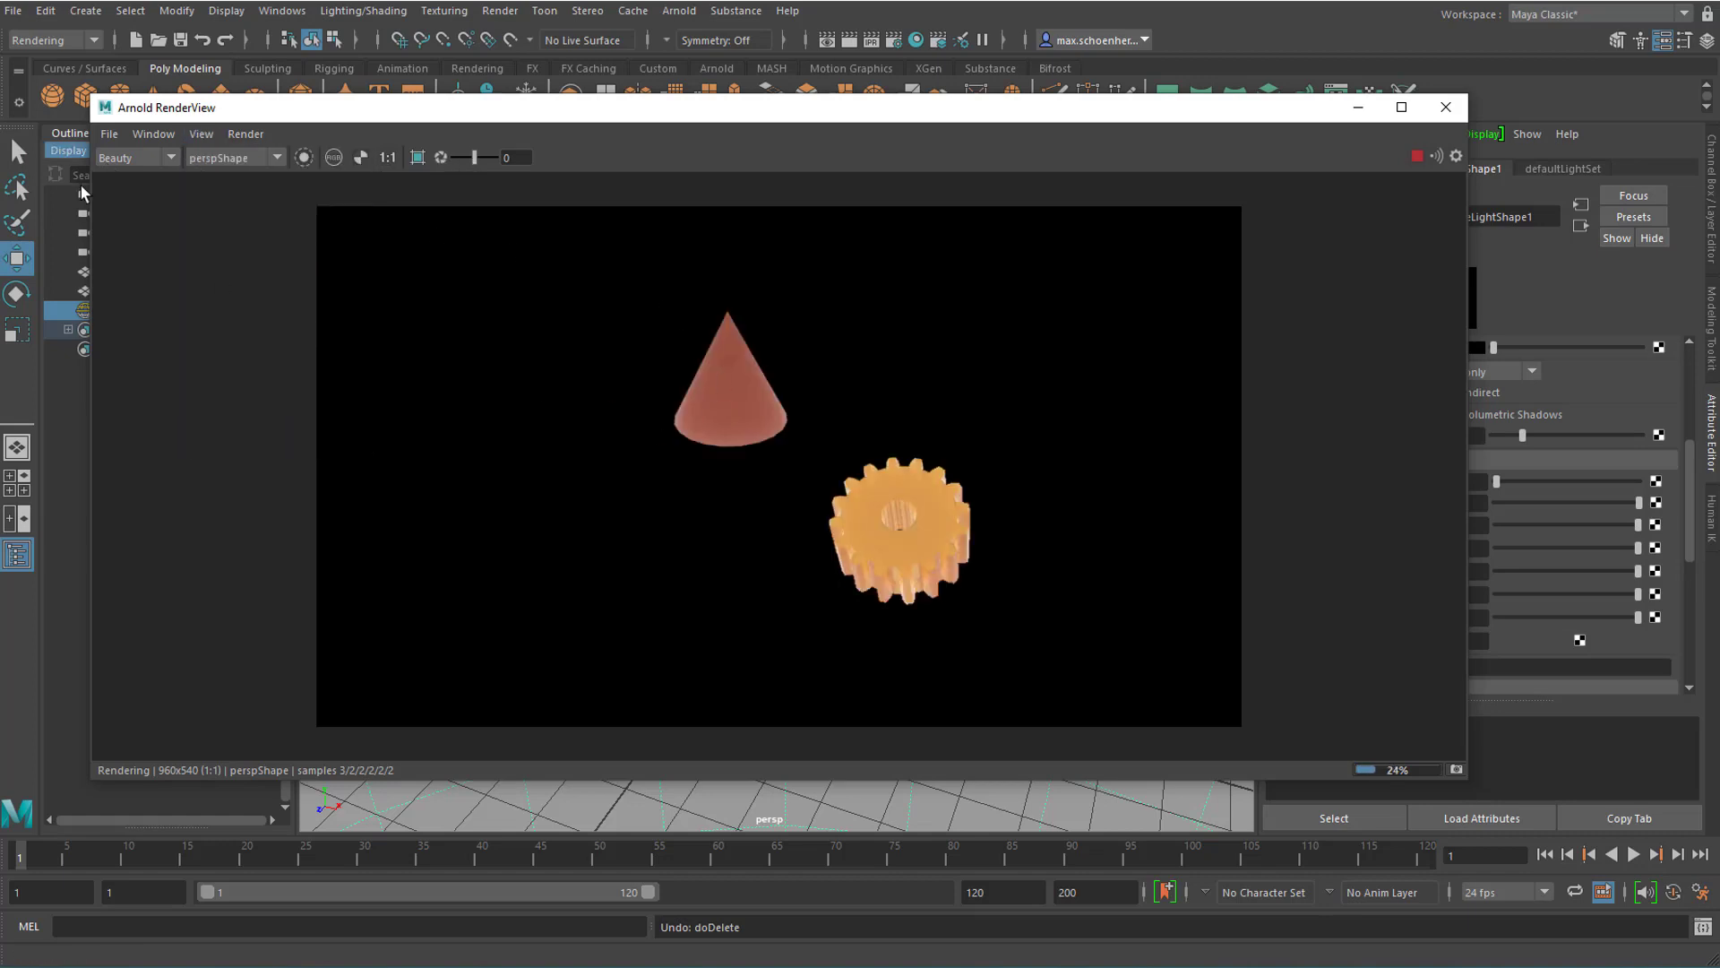
Check which file types Save Image offers for the render and cancel without saving.
{"action": "left_click", "coordinate": [106, 138]}
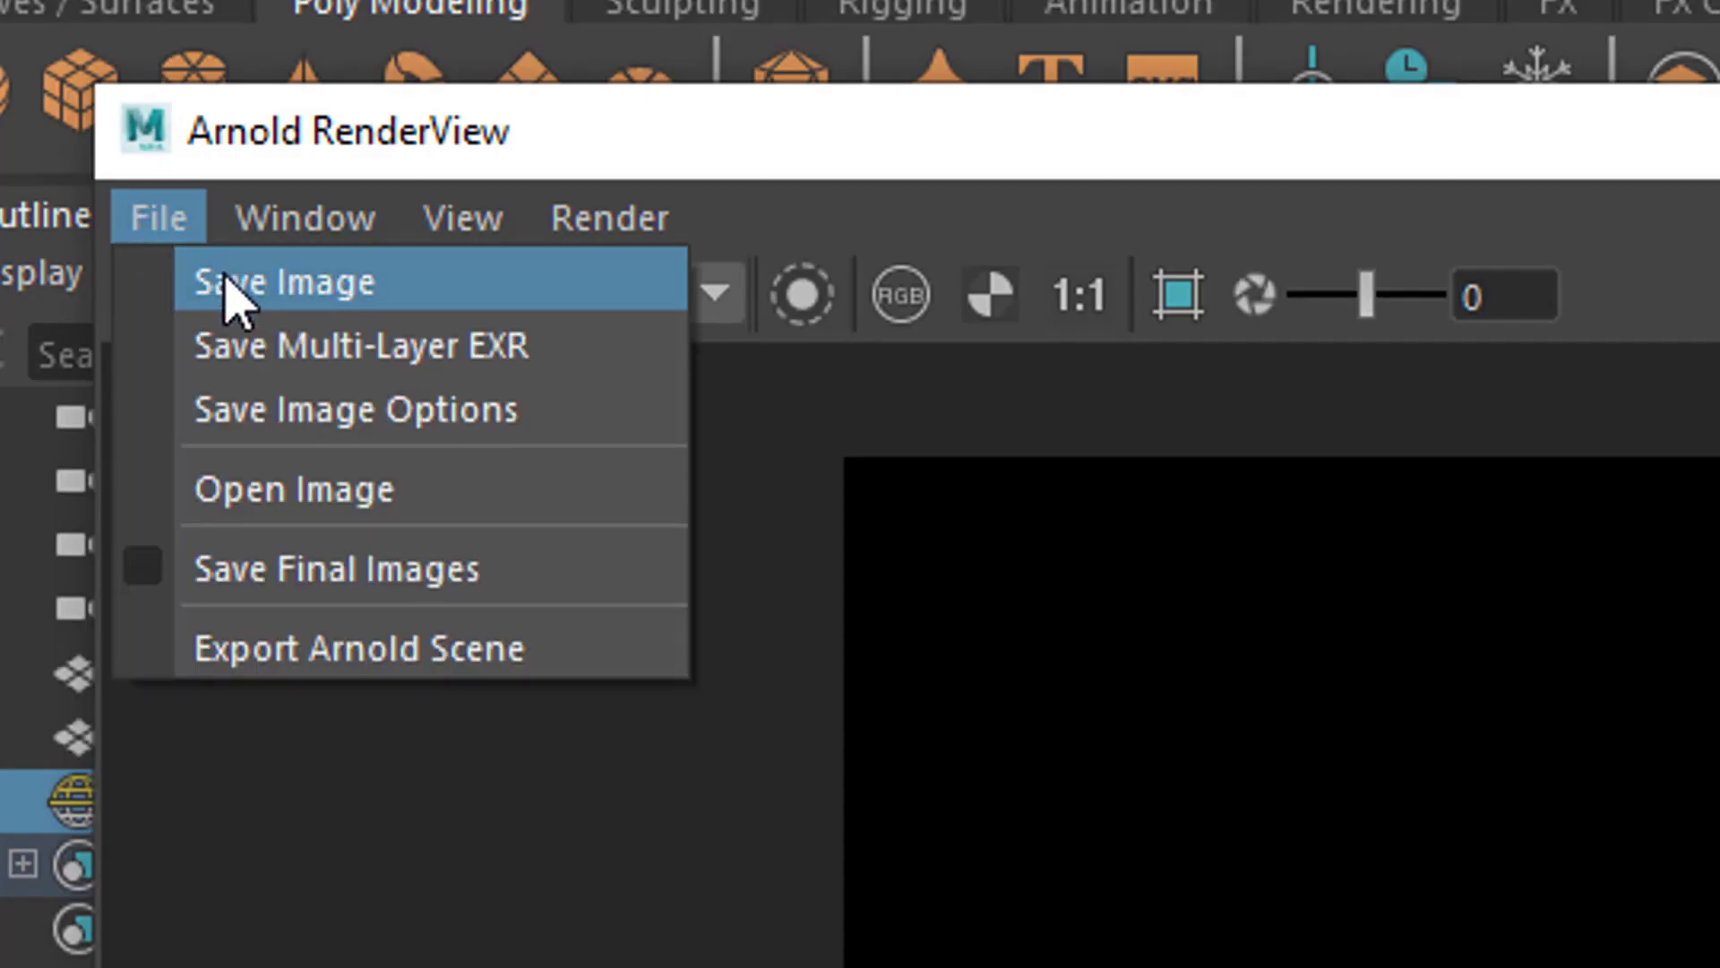
{"action": "left_click", "coordinate": [130, 152]}
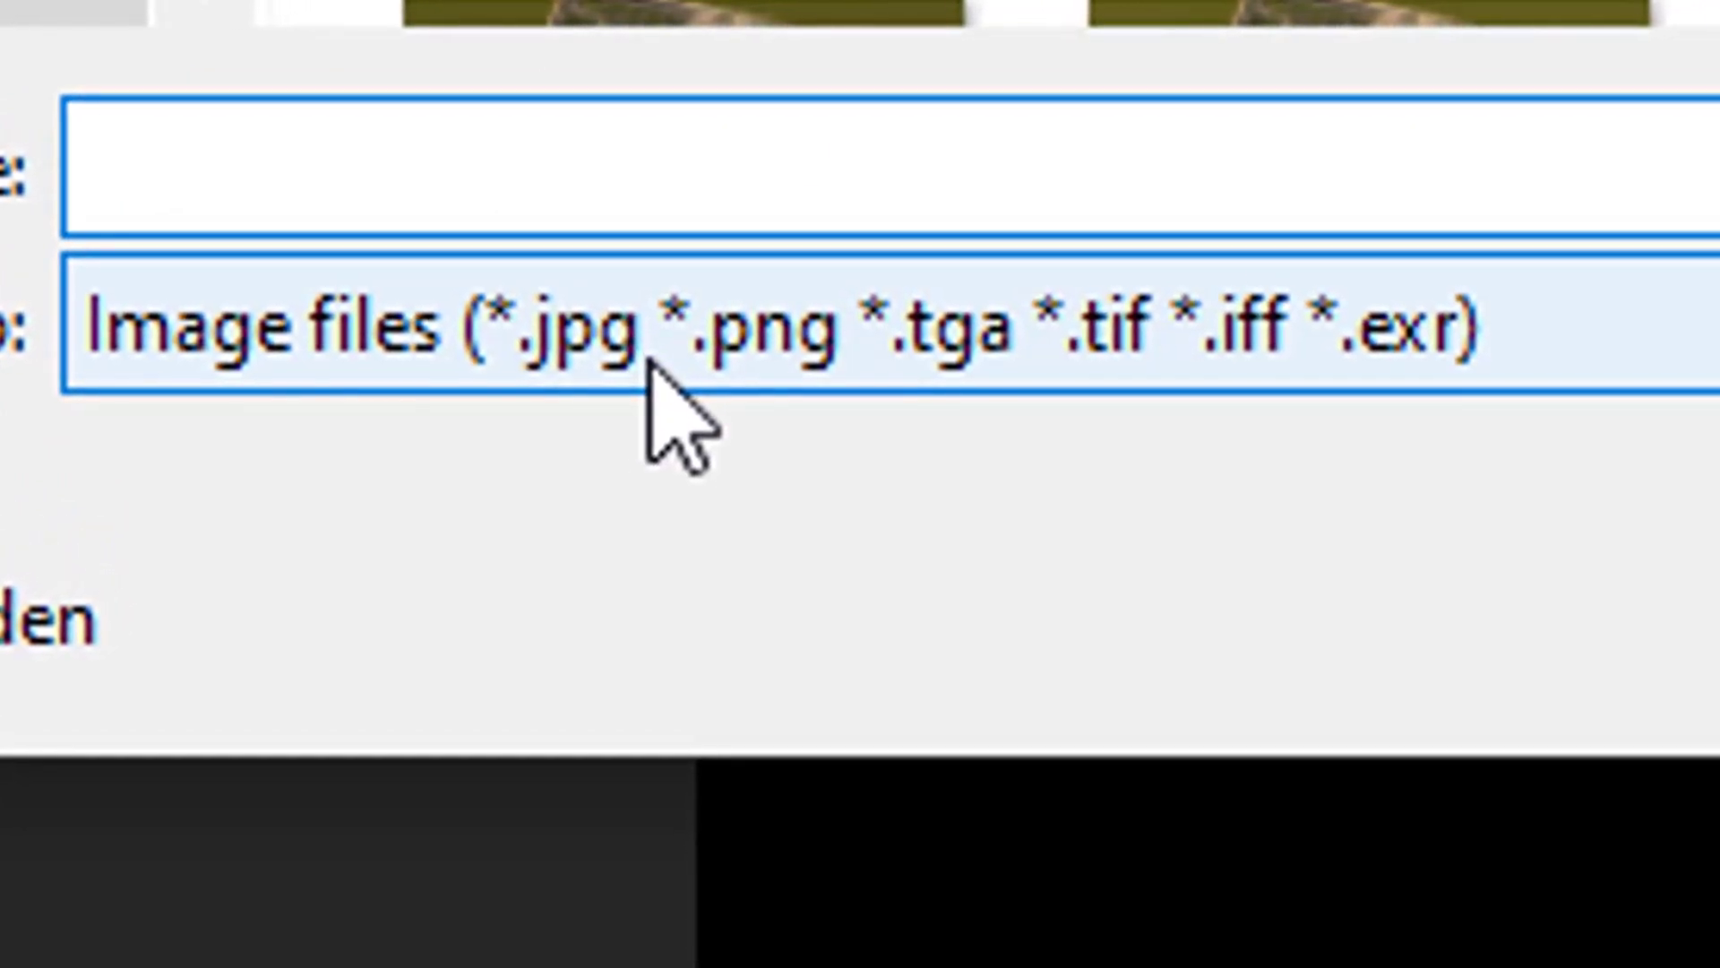
{"action": "left_click", "coordinate": [963, 300]}
{"action": "left_click", "coordinate": [979, 300]}
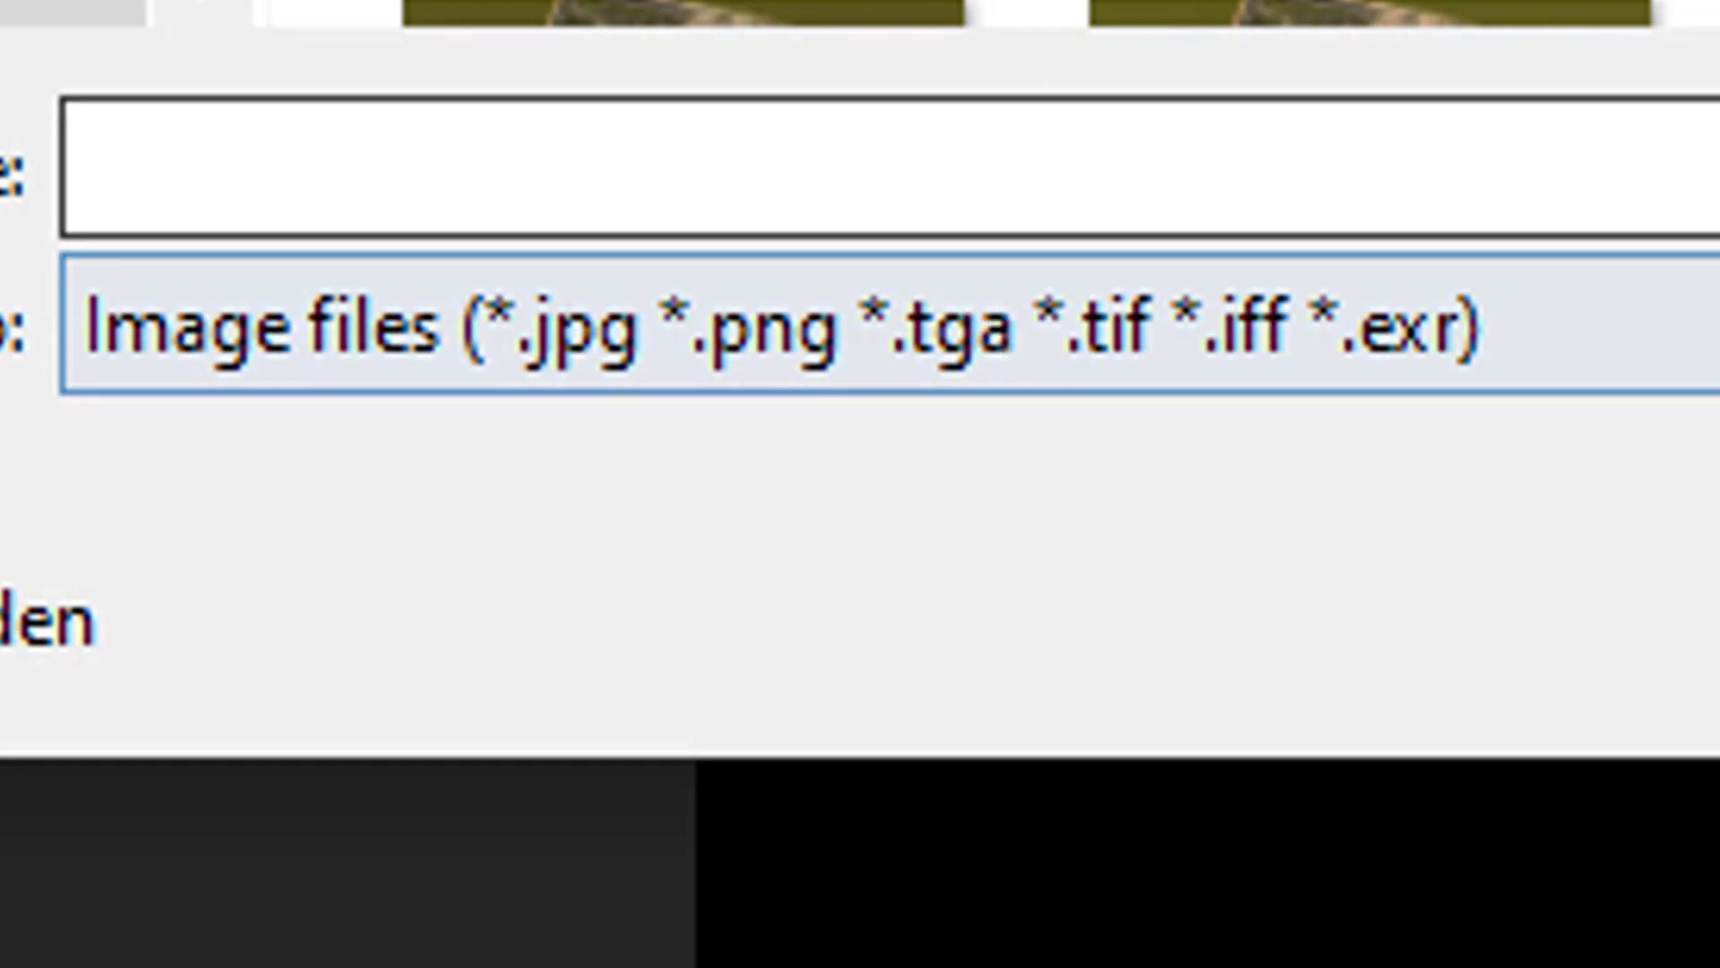
{"action": "key", "text": "Escape"}
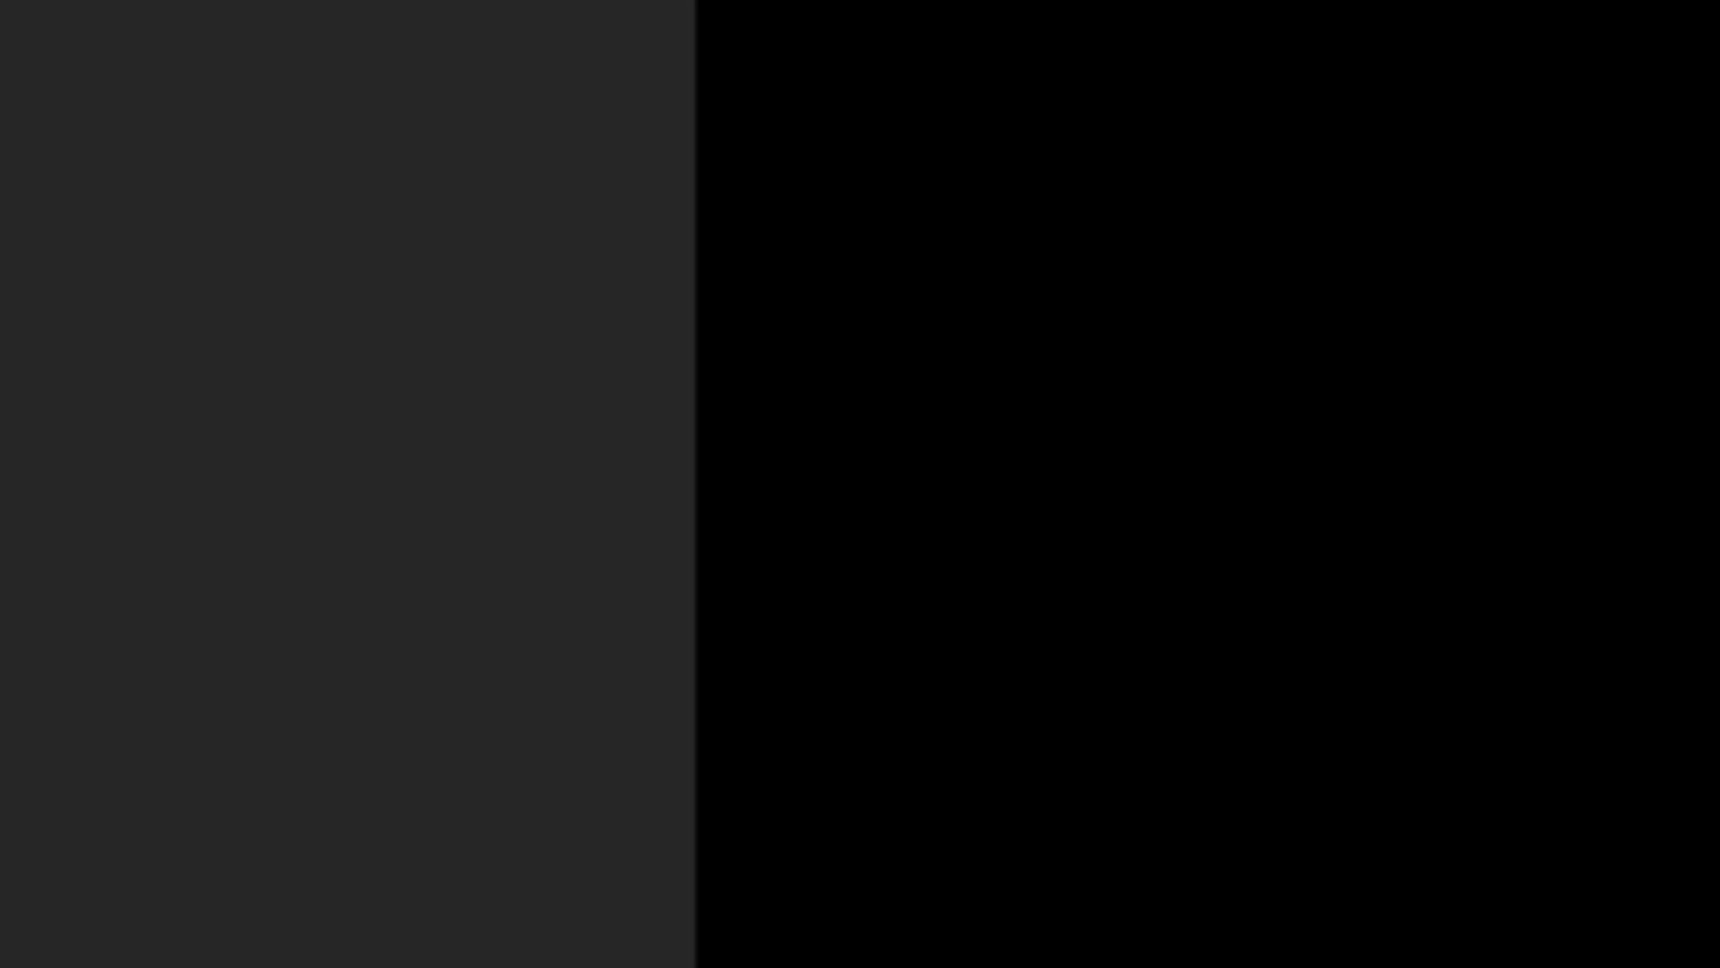
Review the Apply Color Management and View Transform choices in the Save Image Options and close the dialog.
{"action": "left_click", "coordinate": [257, 98]}
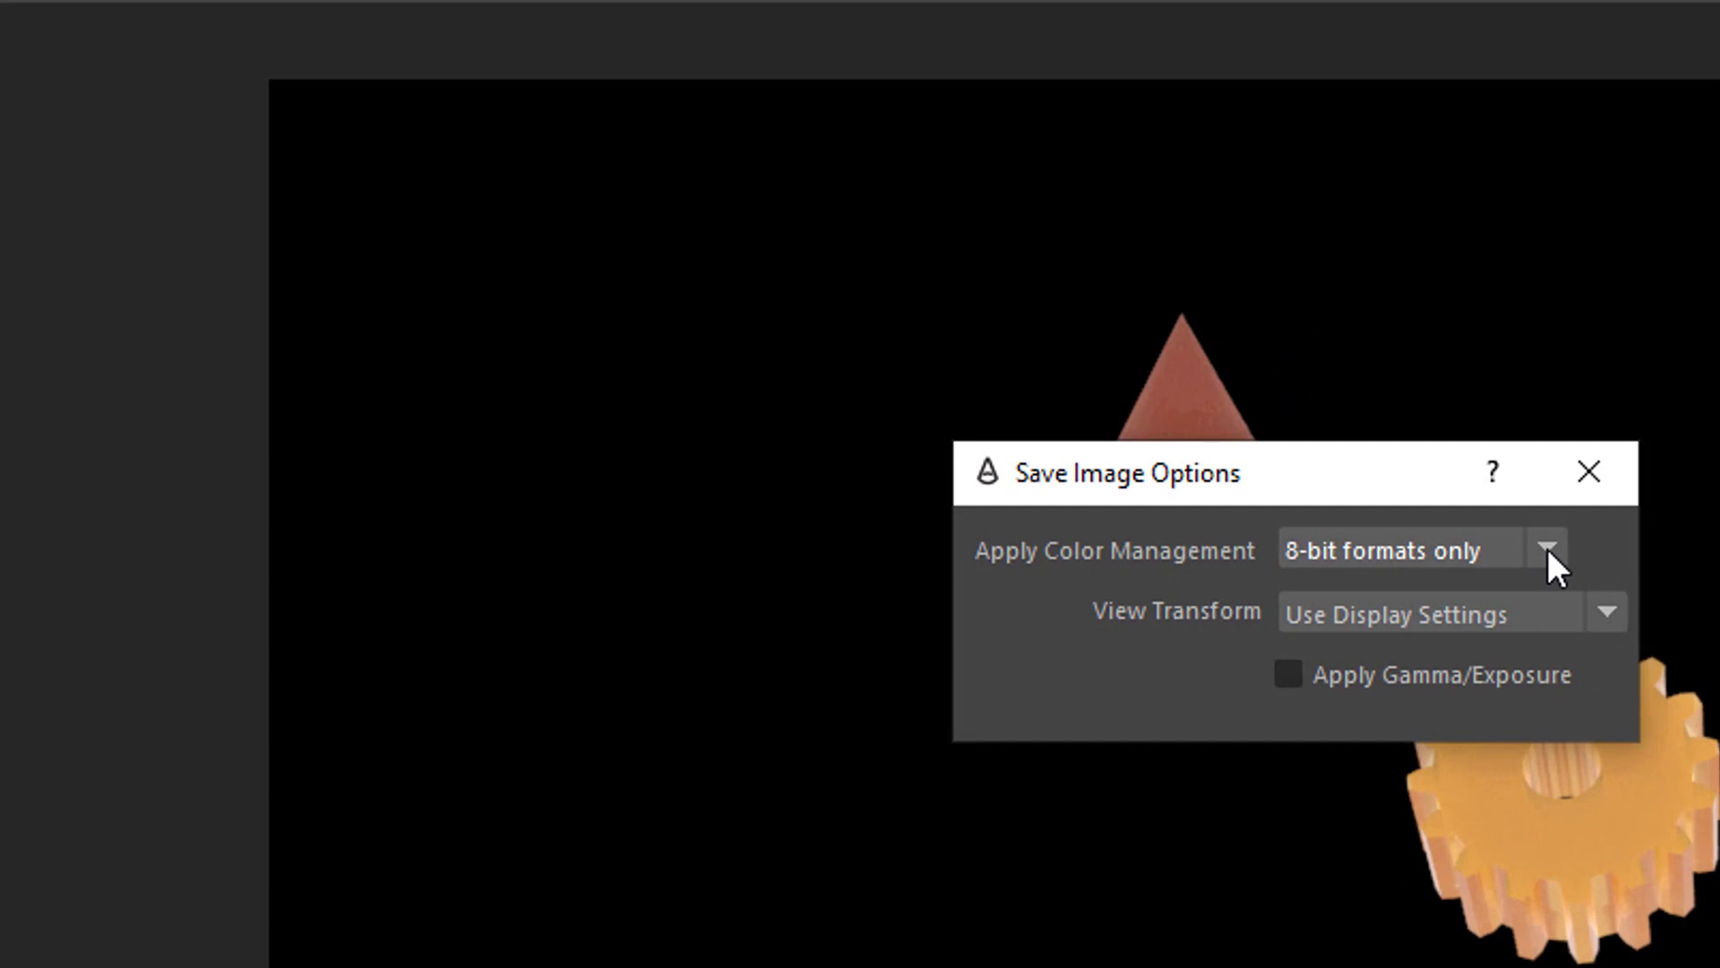
{"action": "left_click", "coordinate": [1548, 550]}
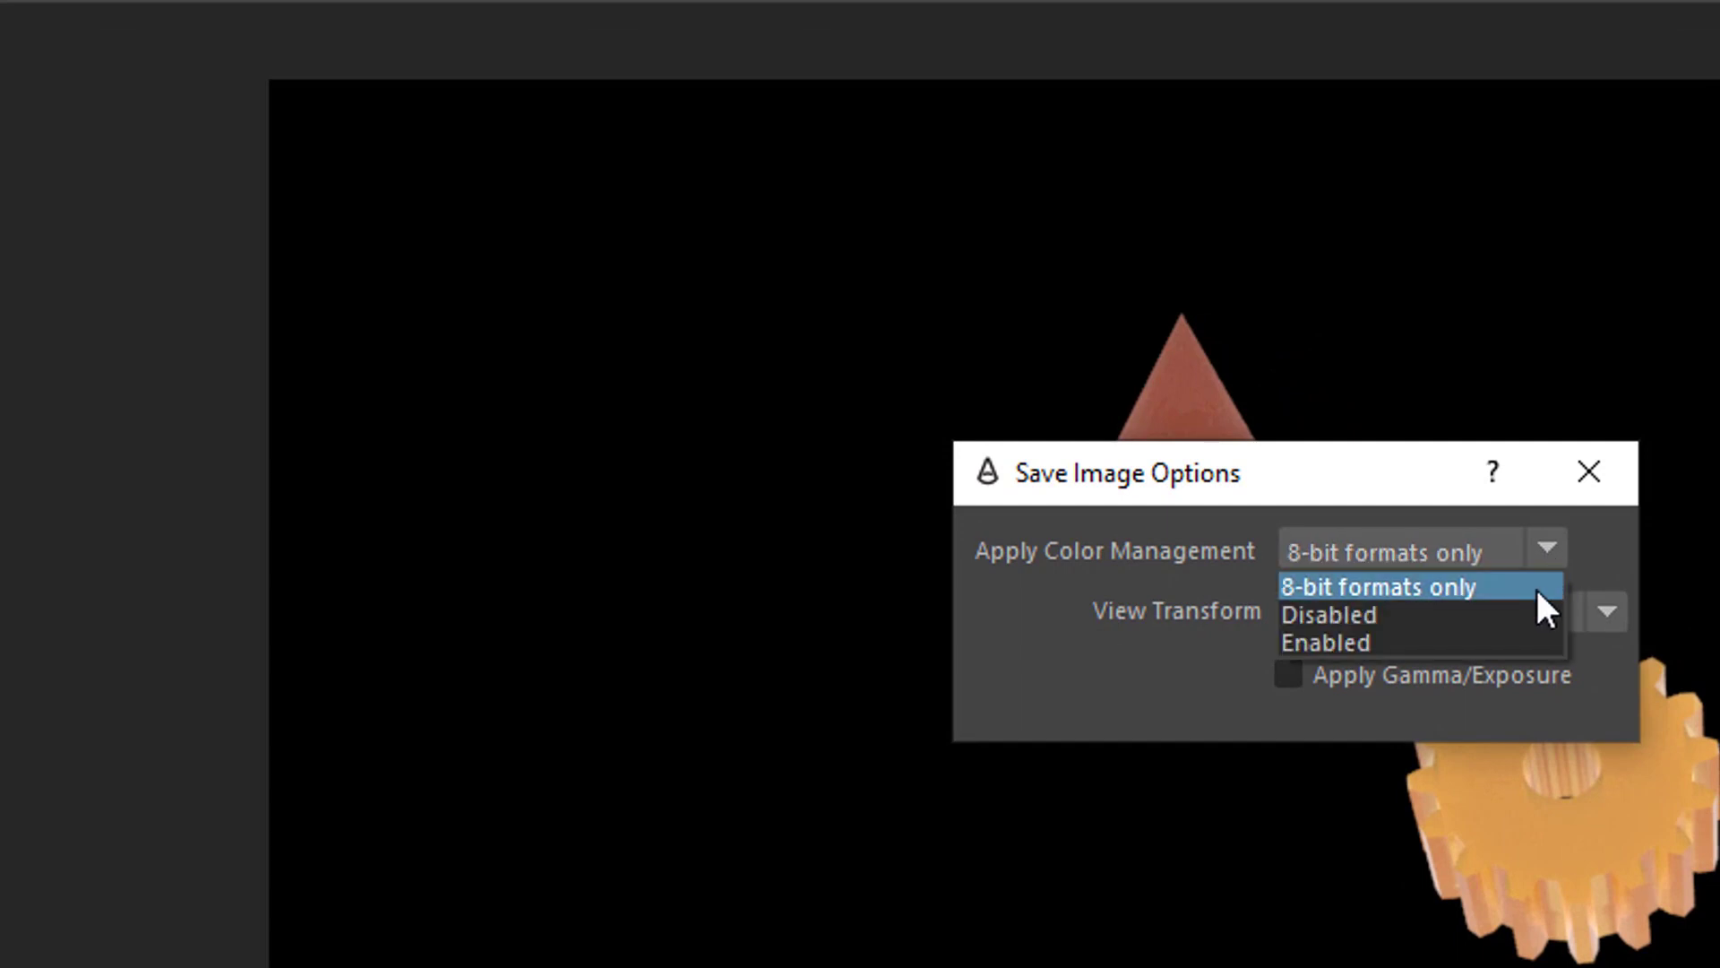
{"action": "left_click", "coordinate": [1585, 527]}
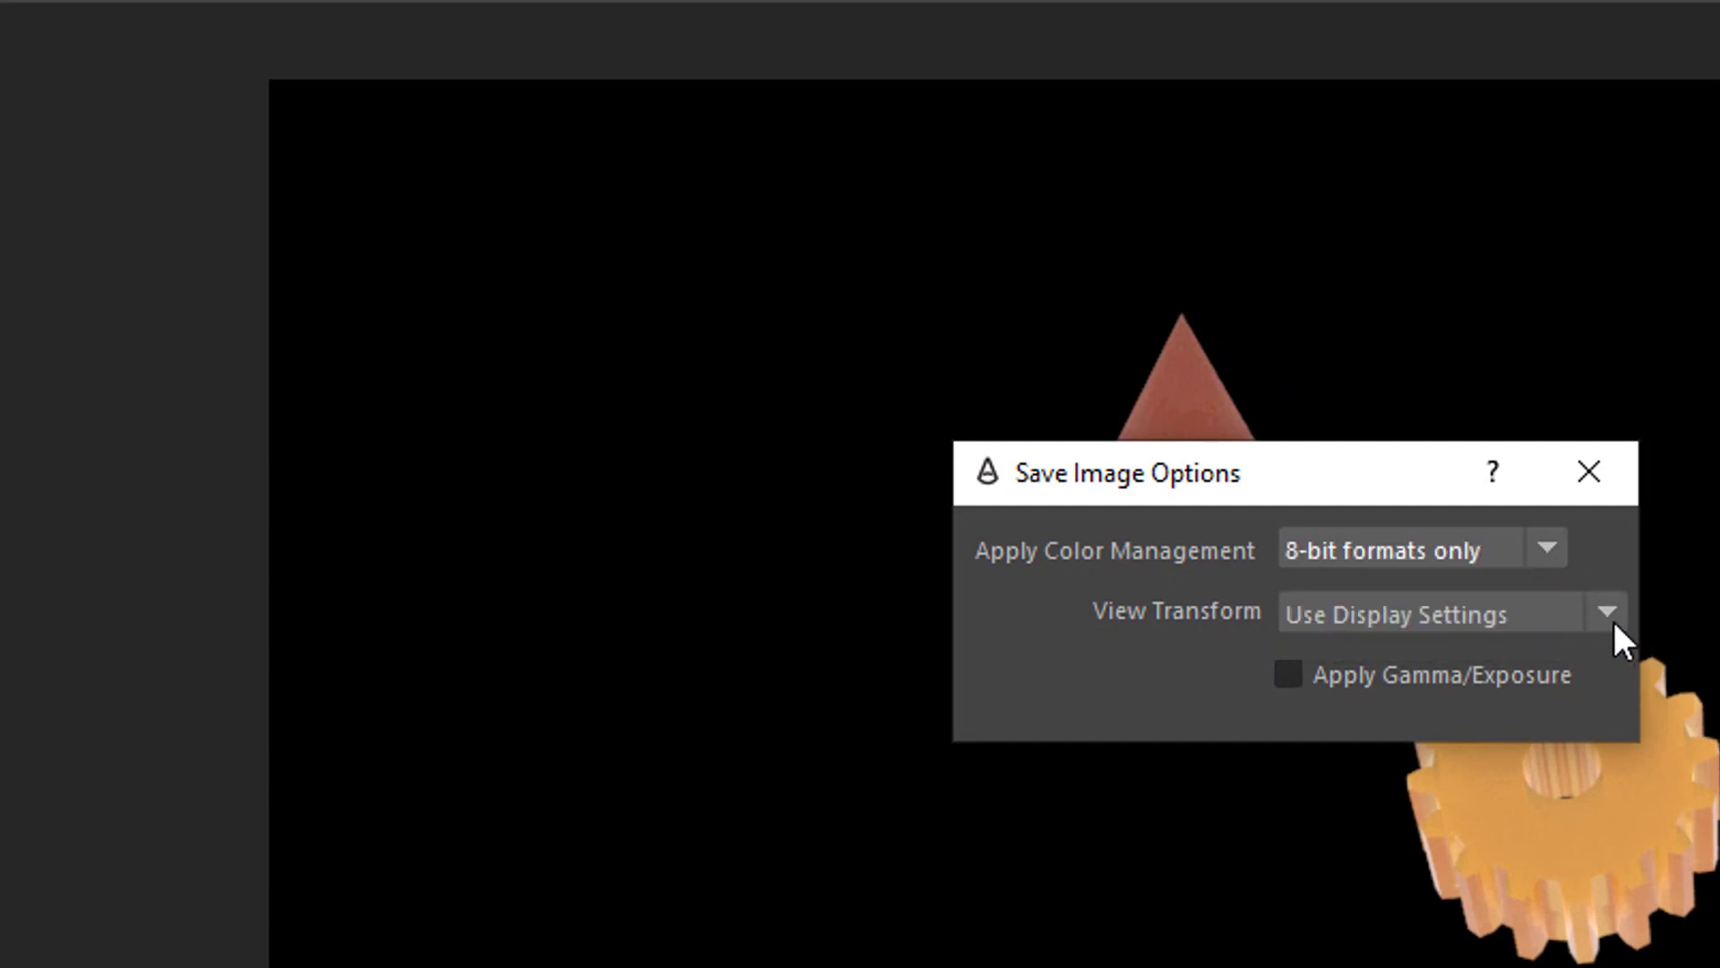
{"action": "left_click", "coordinate": [1608, 614]}
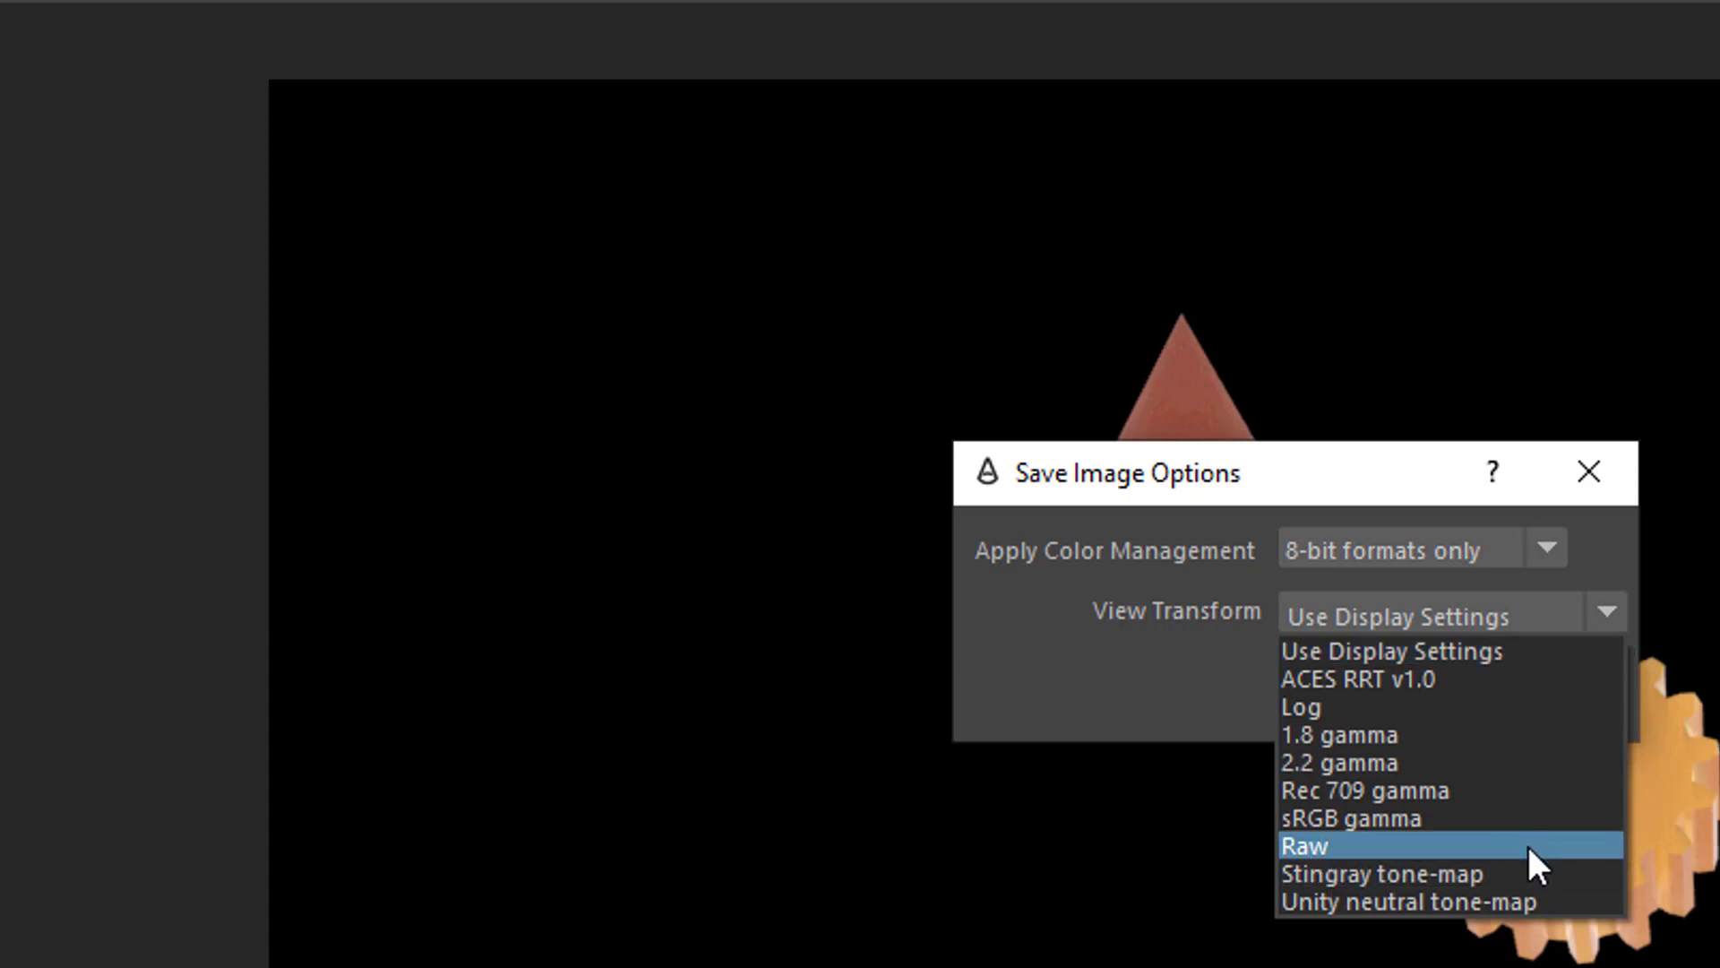
{"action": "left_click", "coordinate": [1114, 488]}
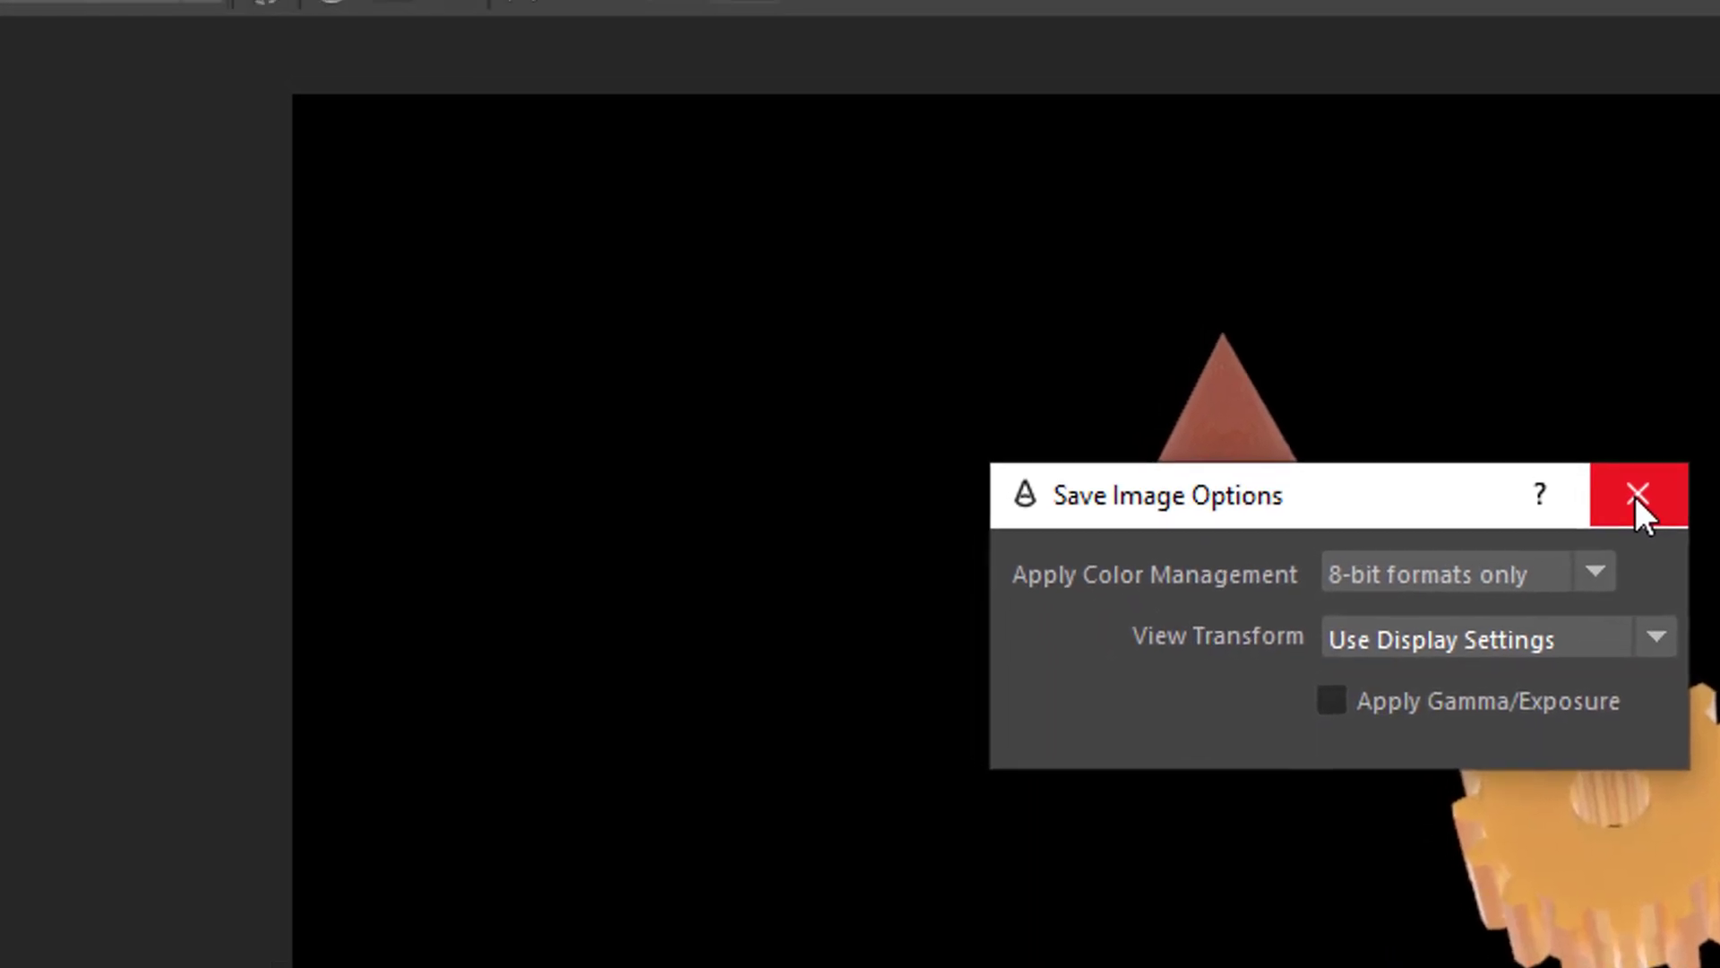
{"action": "left_click", "coordinate": [1633, 496]}
Save the render as a multi-layer EXR file named cone3.
{"action": "left_click", "coordinate": [0, 1]}
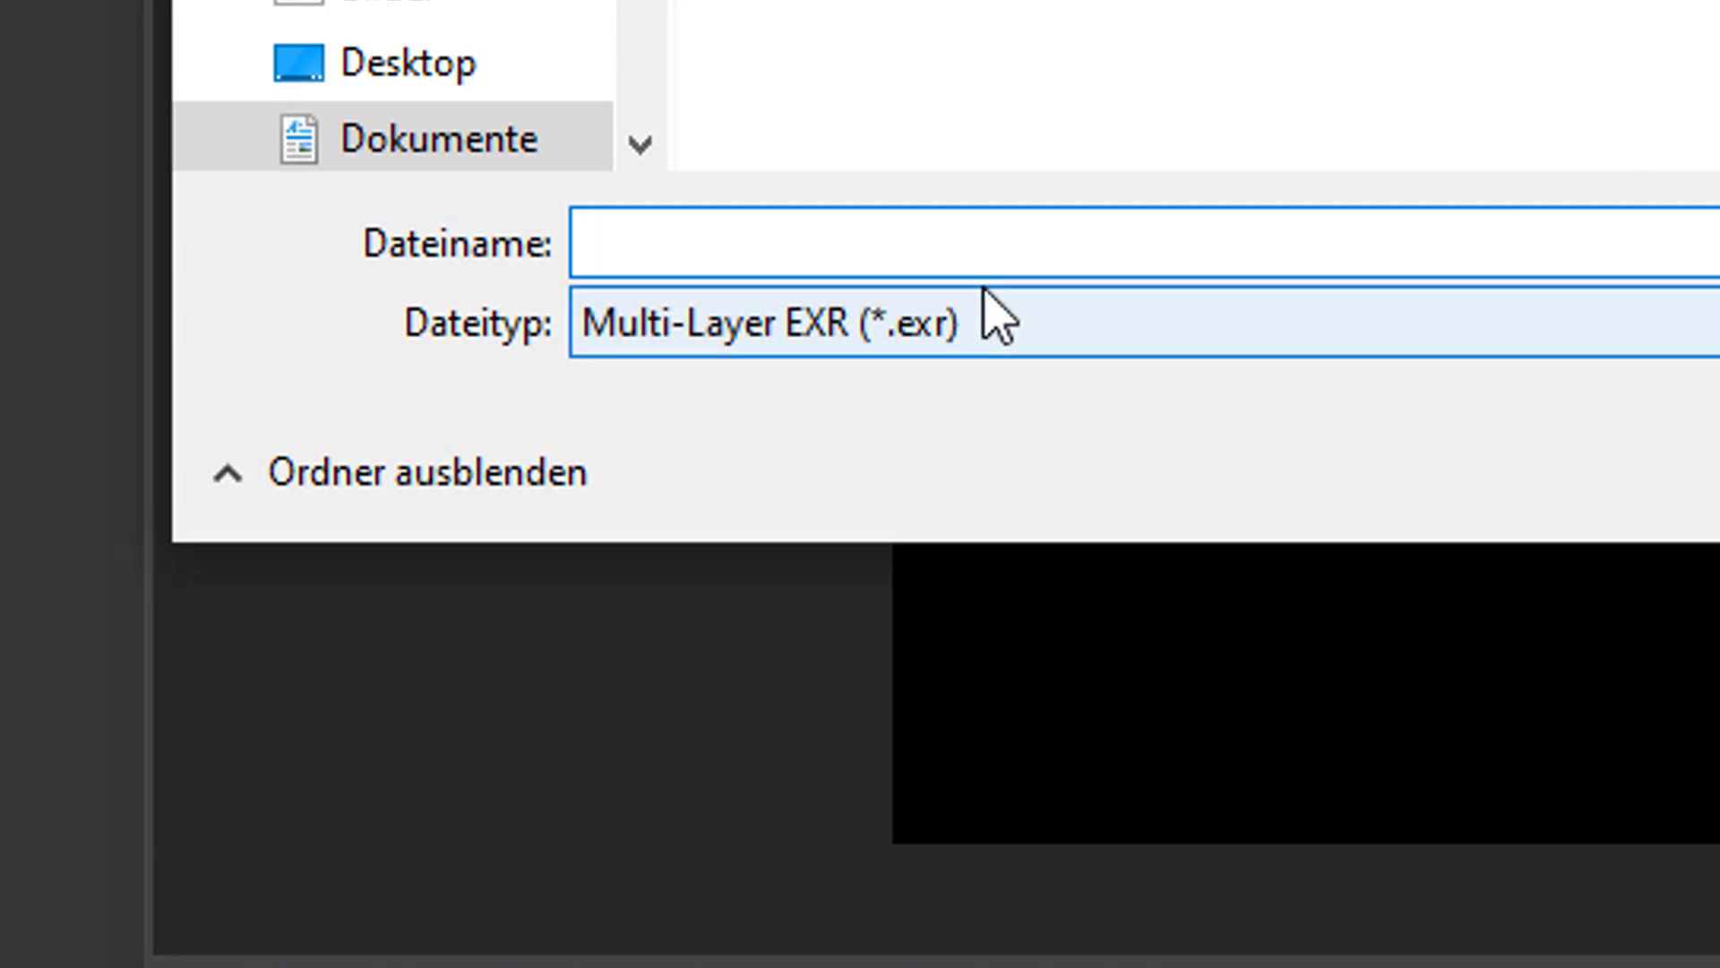
{"action": "type", "text": "cone3"}
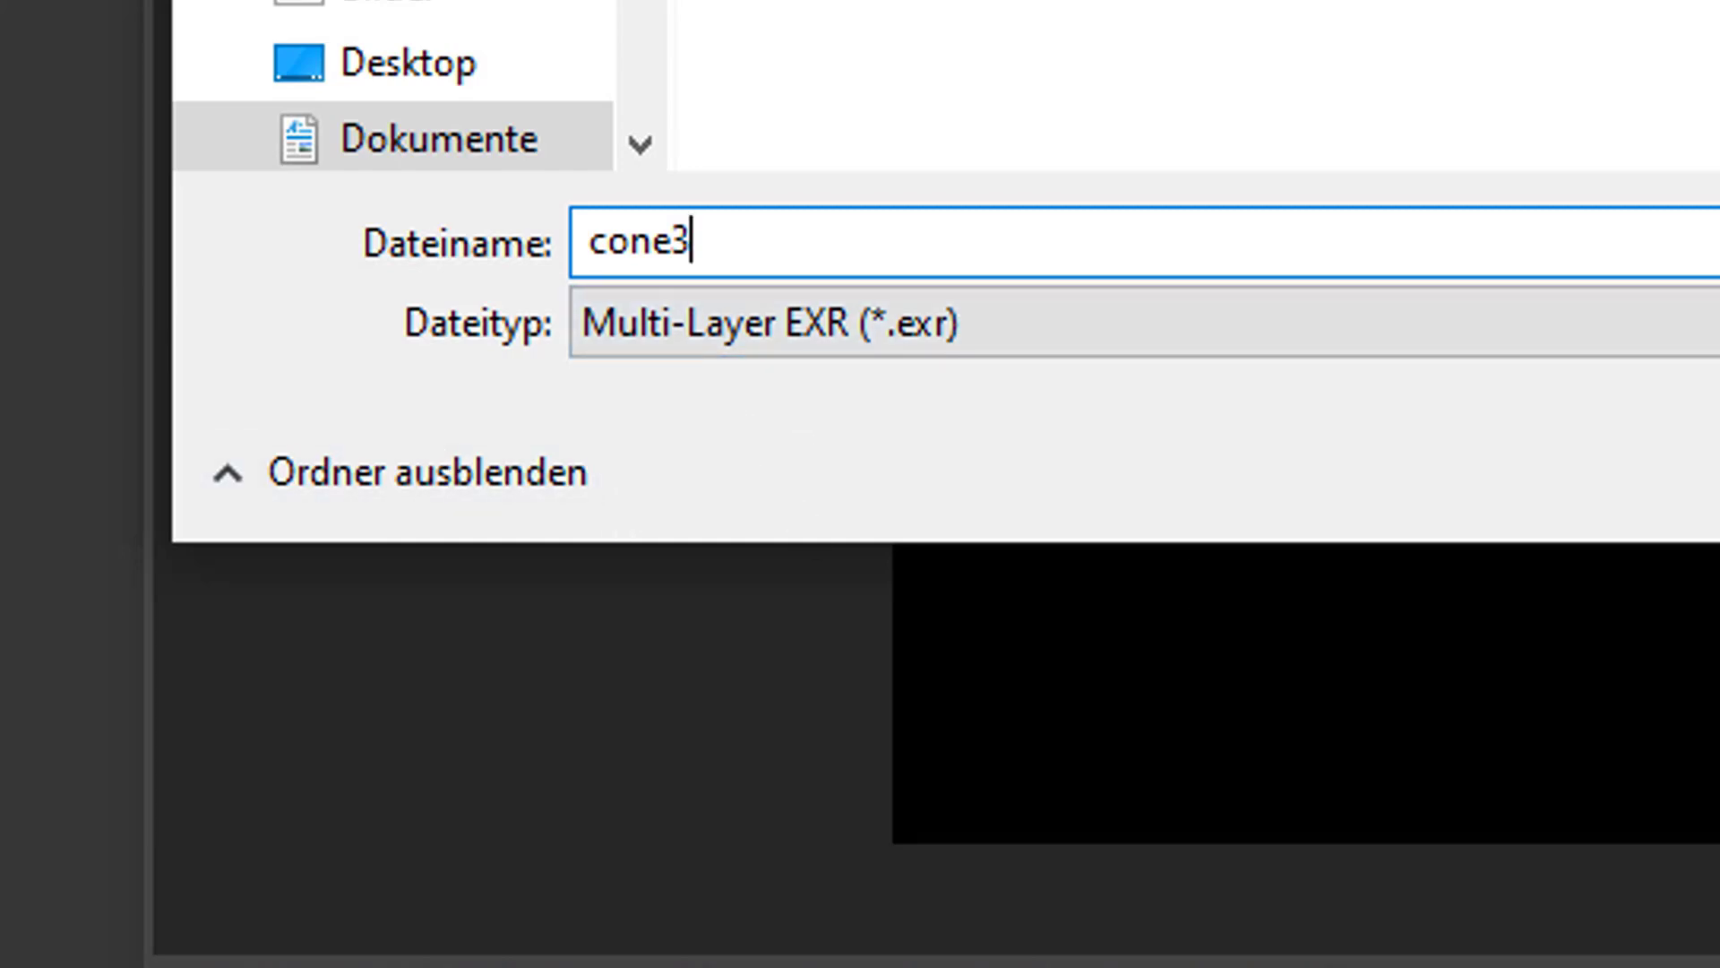
{"action": "key", "text": "Return"}
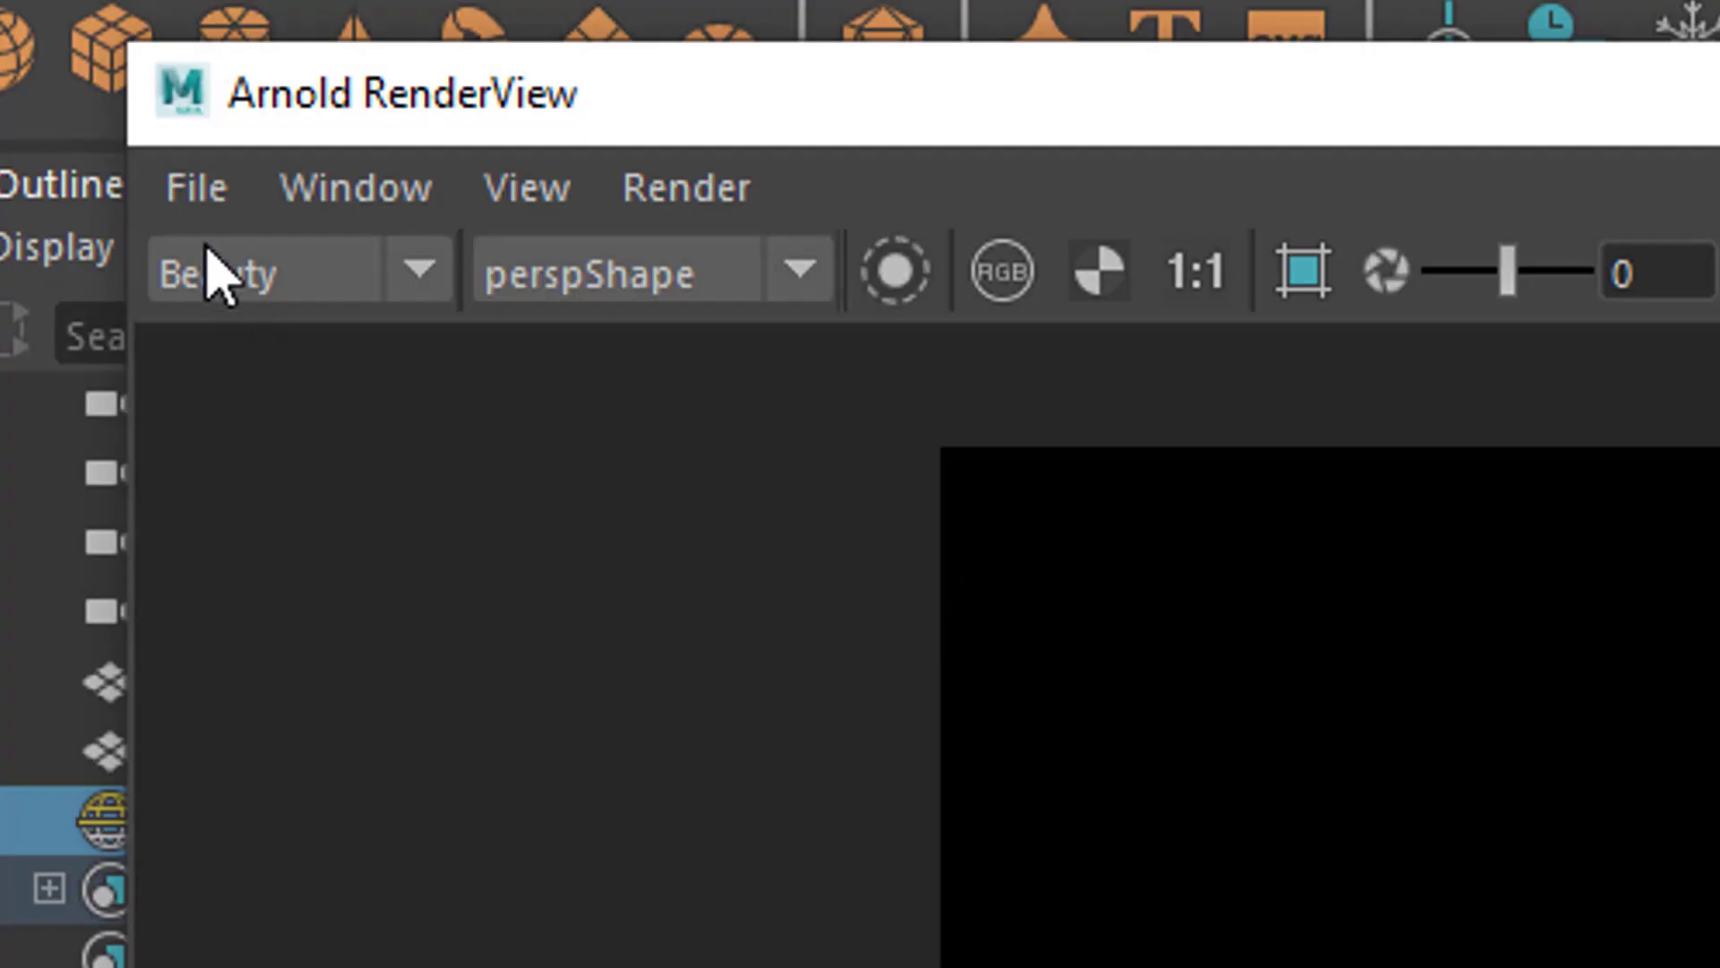
{"action": "left_click", "coordinate": [100, 133]}
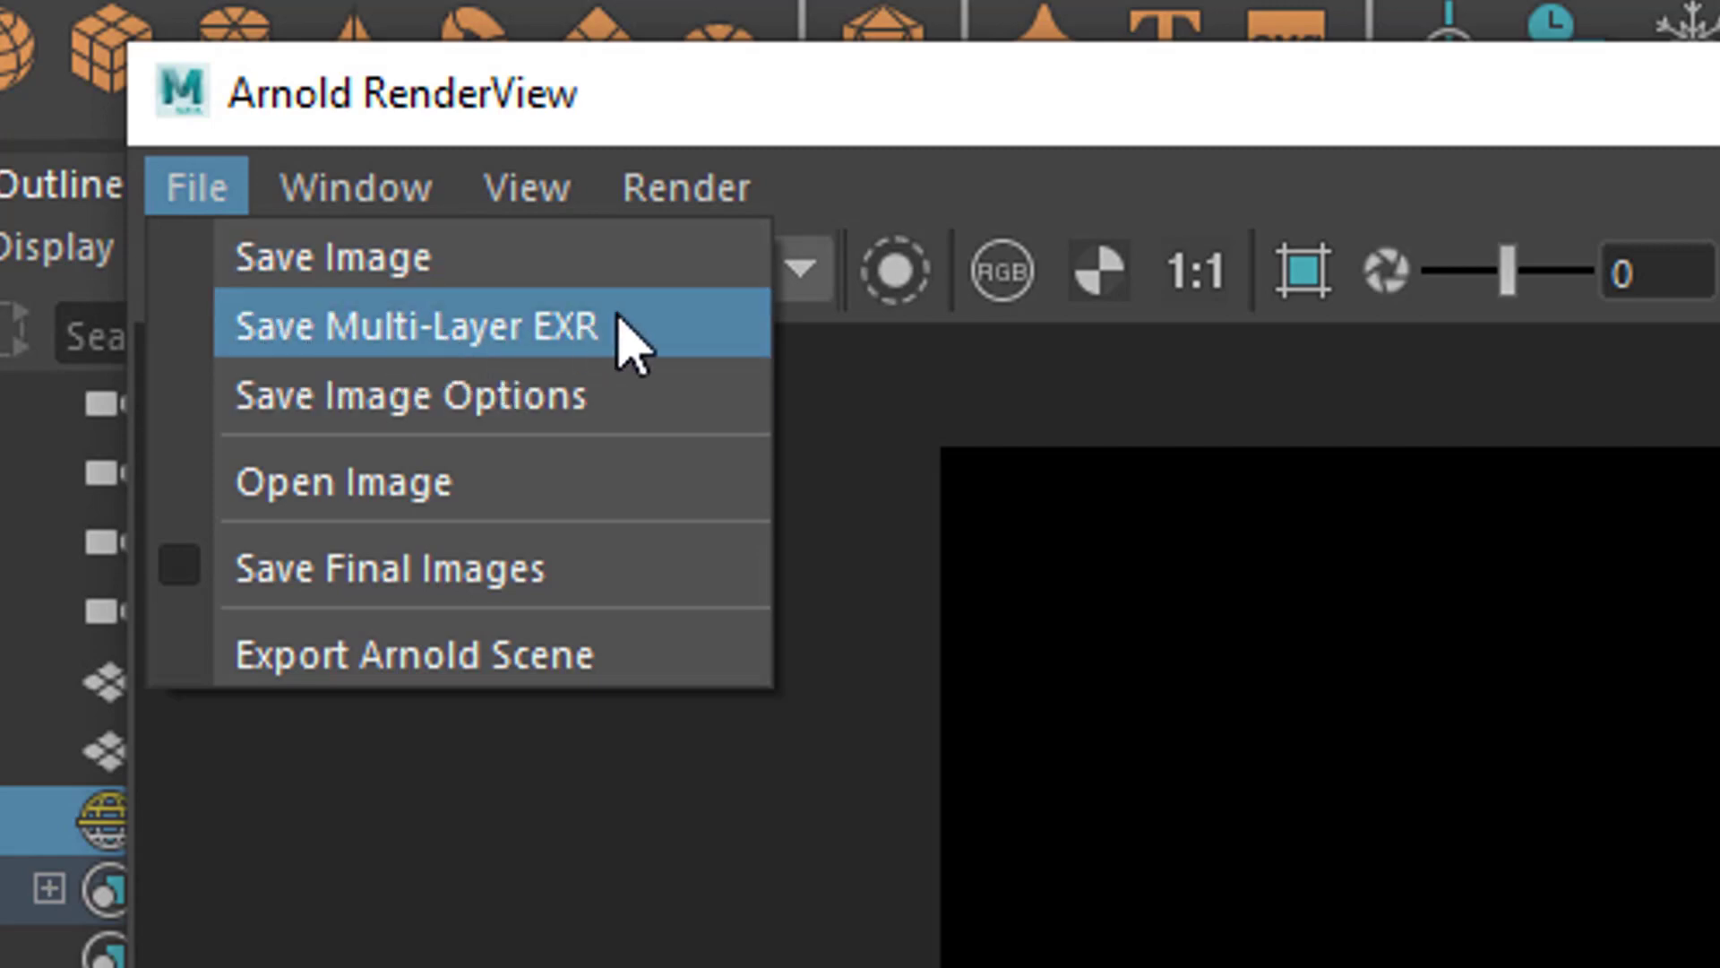
{"action": "key", "text": "Escape"}
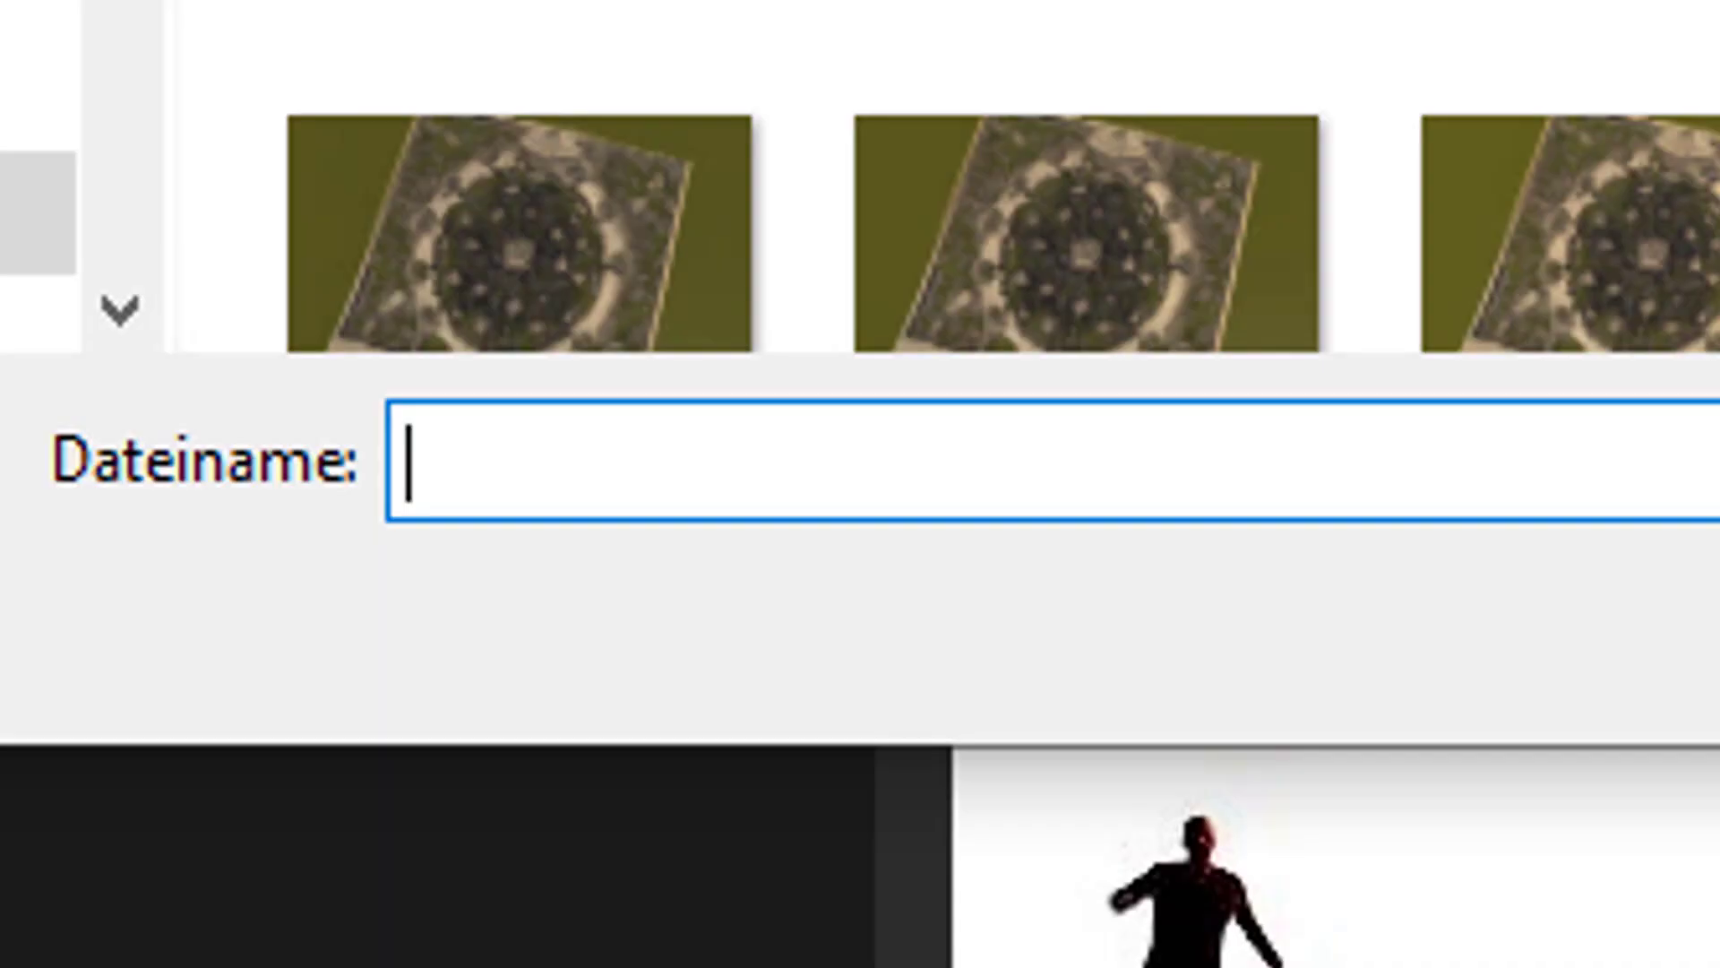
Open cone3.exr in Photoshop, reading the alpha channel data as transparency (Als Transparenz).
{"action": "type", "text": "cone3.exr"}
{"action": "key", "text": "Return"}
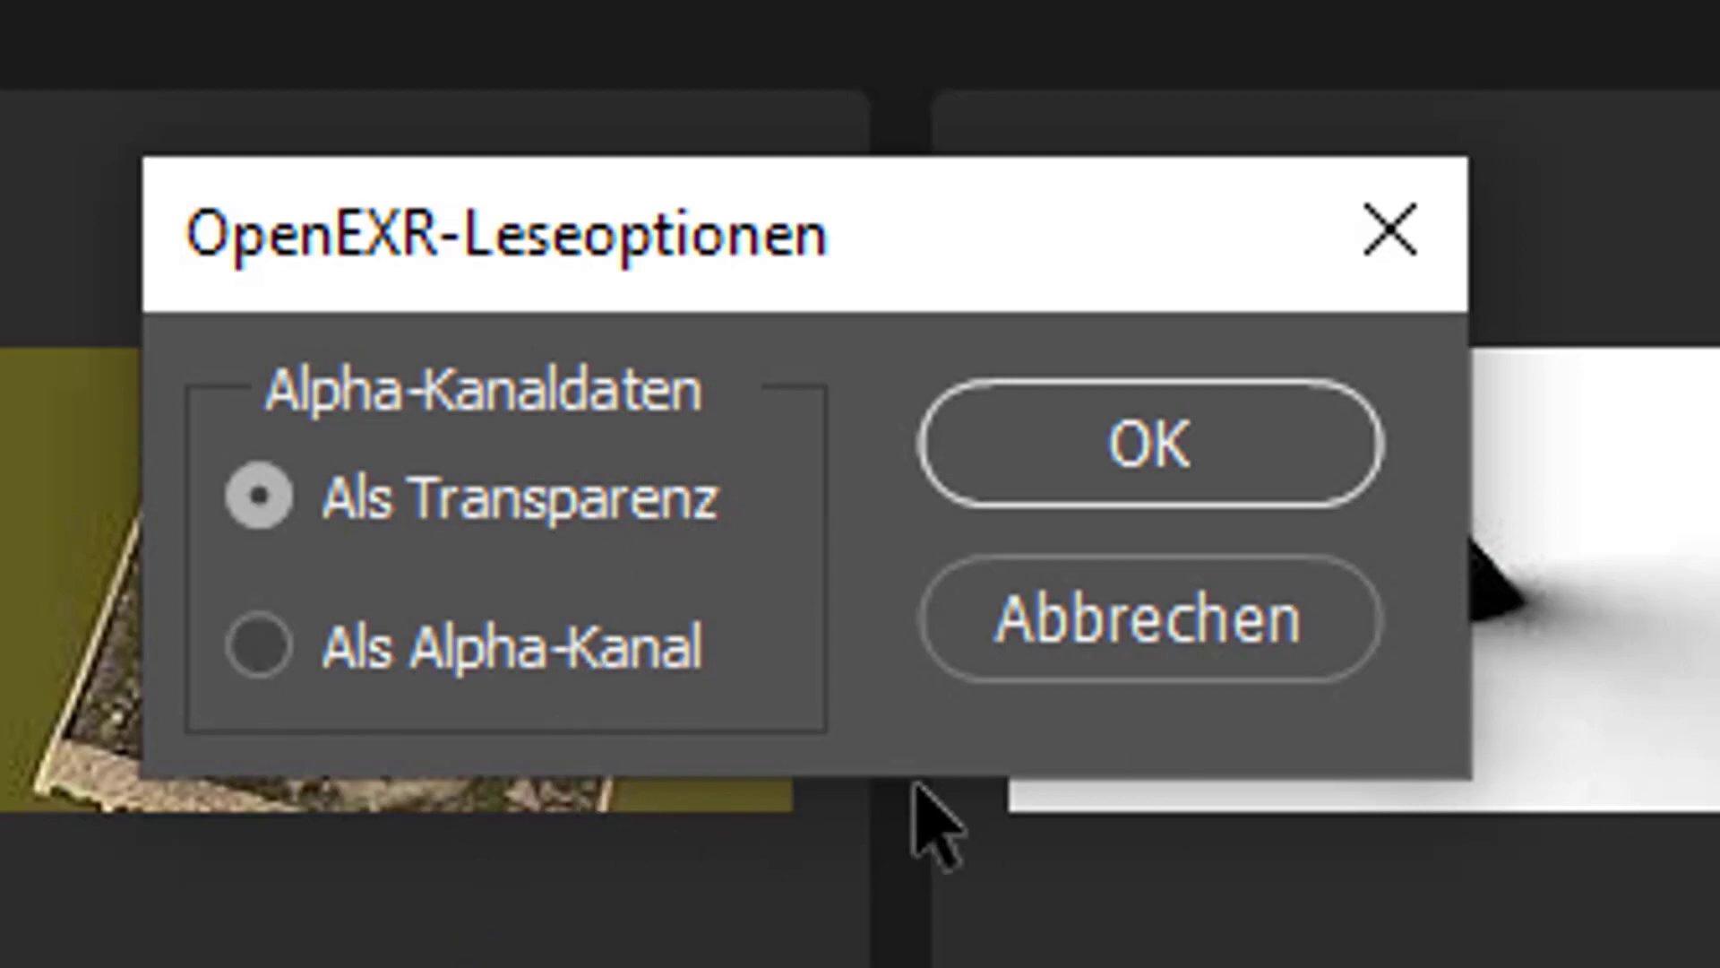
{"action": "left_click", "coordinate": [1223, 471]}
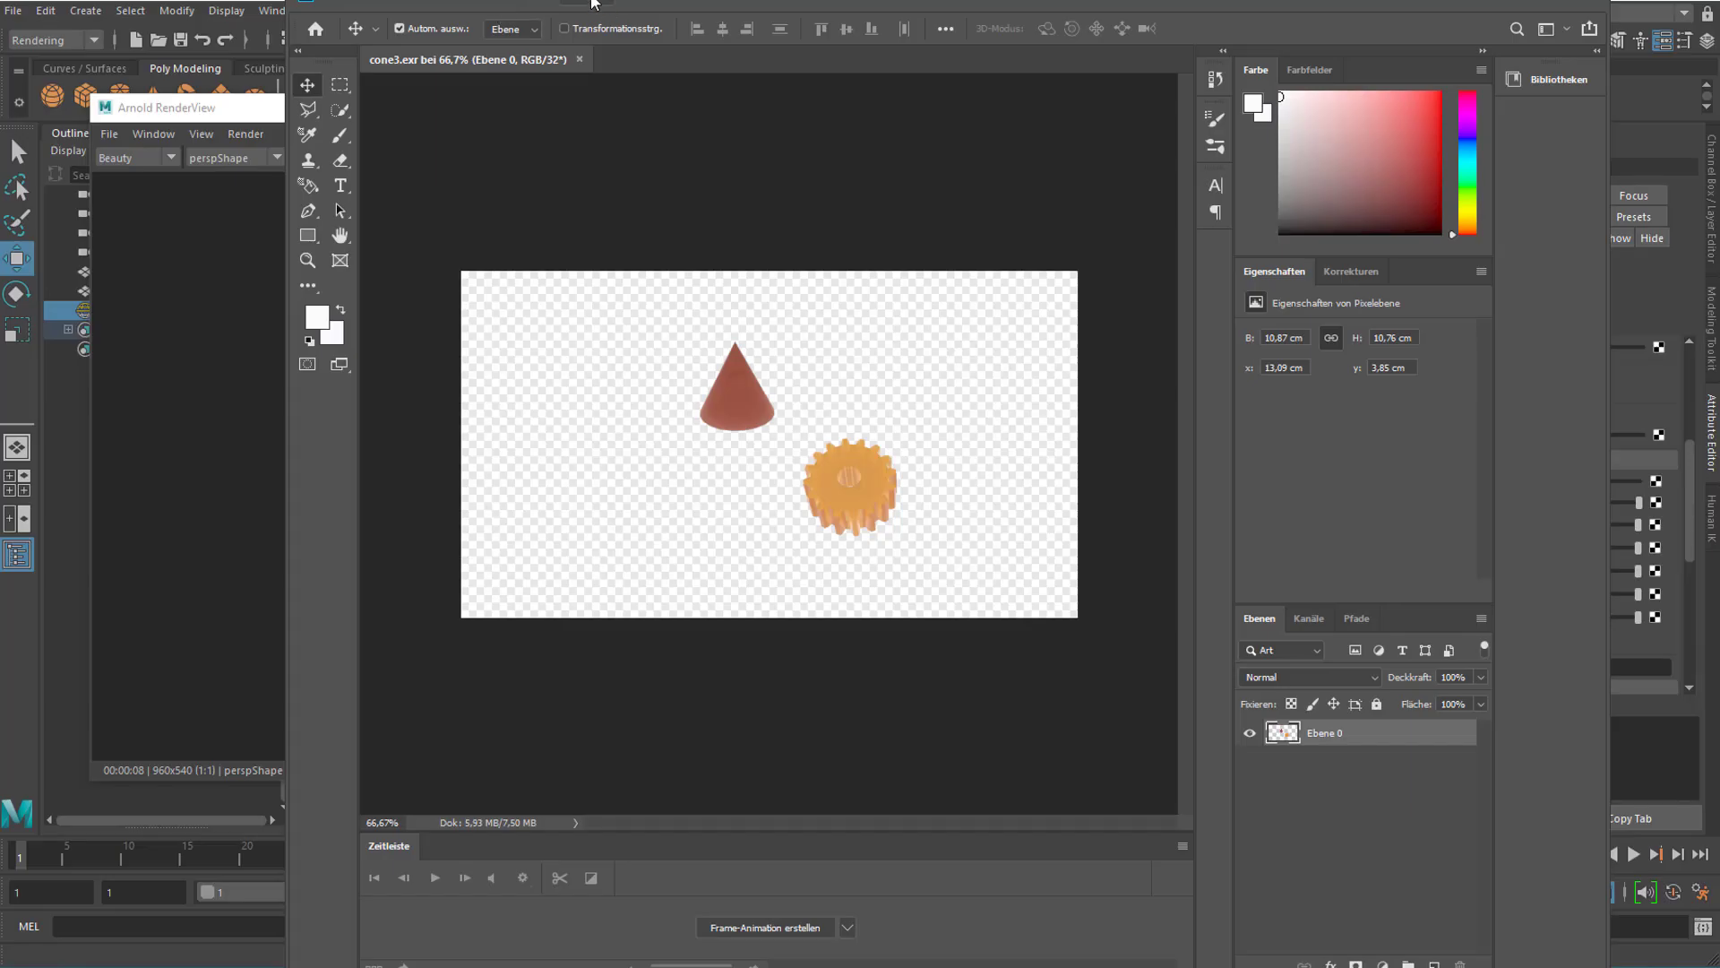
Load the transparency of layer Ebene 0 in cone3.exr as a new selection.
{"action": "left_click", "coordinate": [591, 3]}
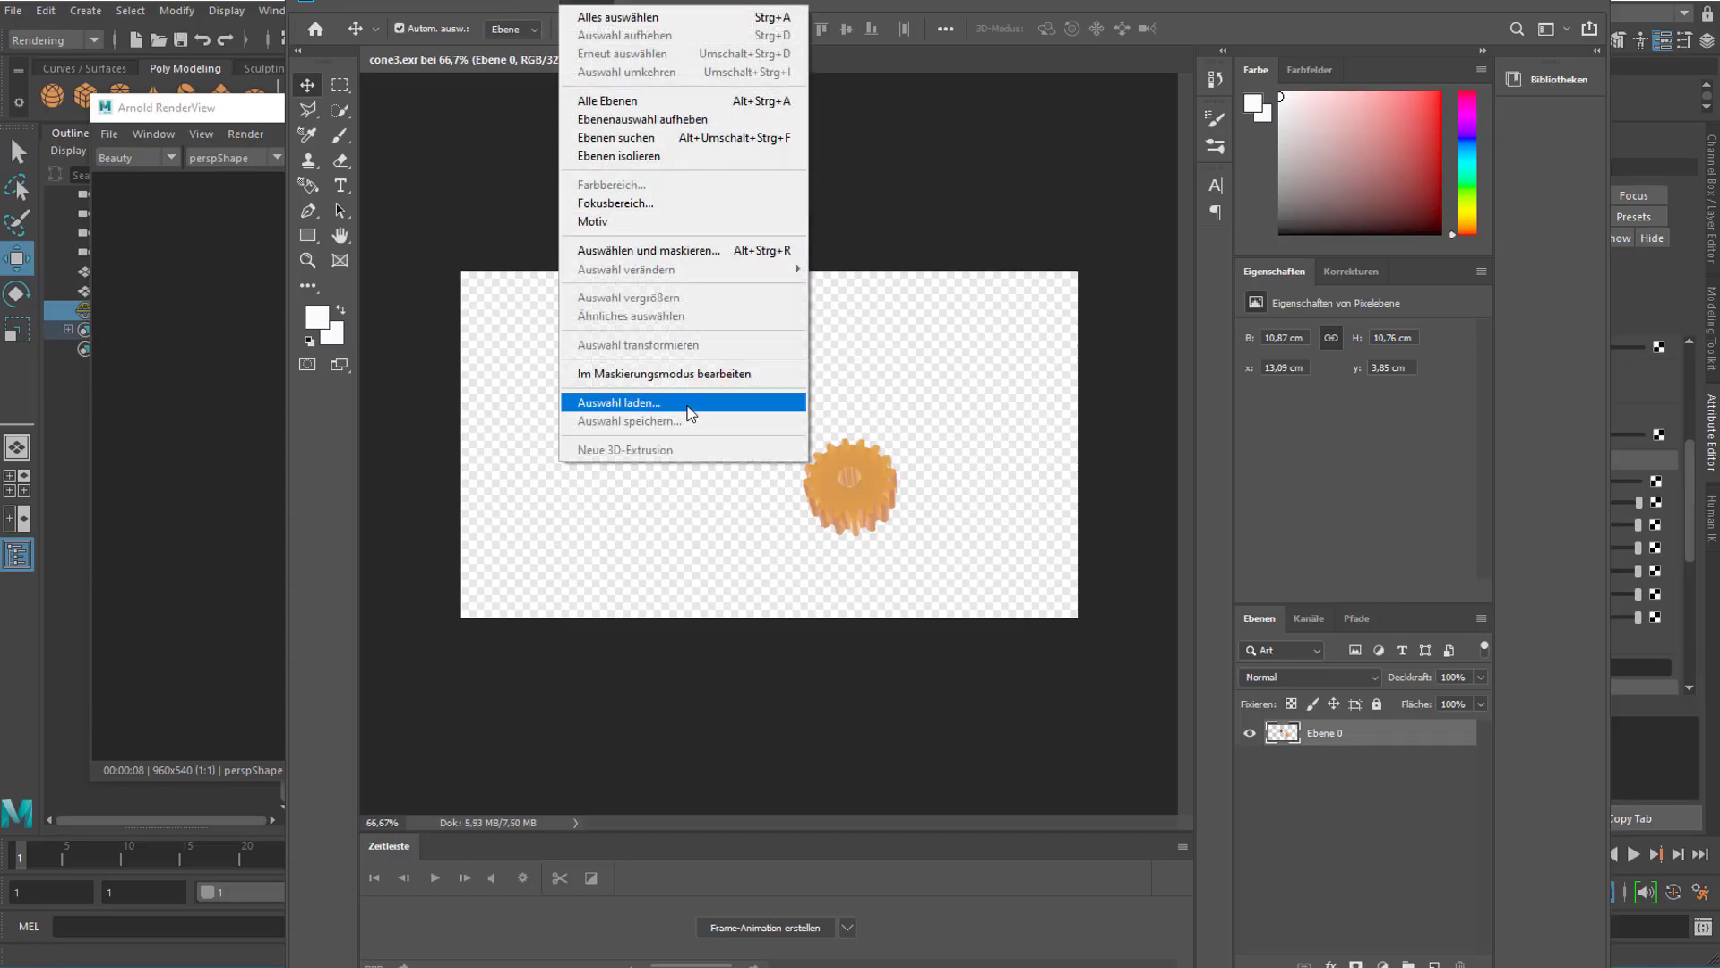
{"action": "left_click", "coordinate": [659, 403]}
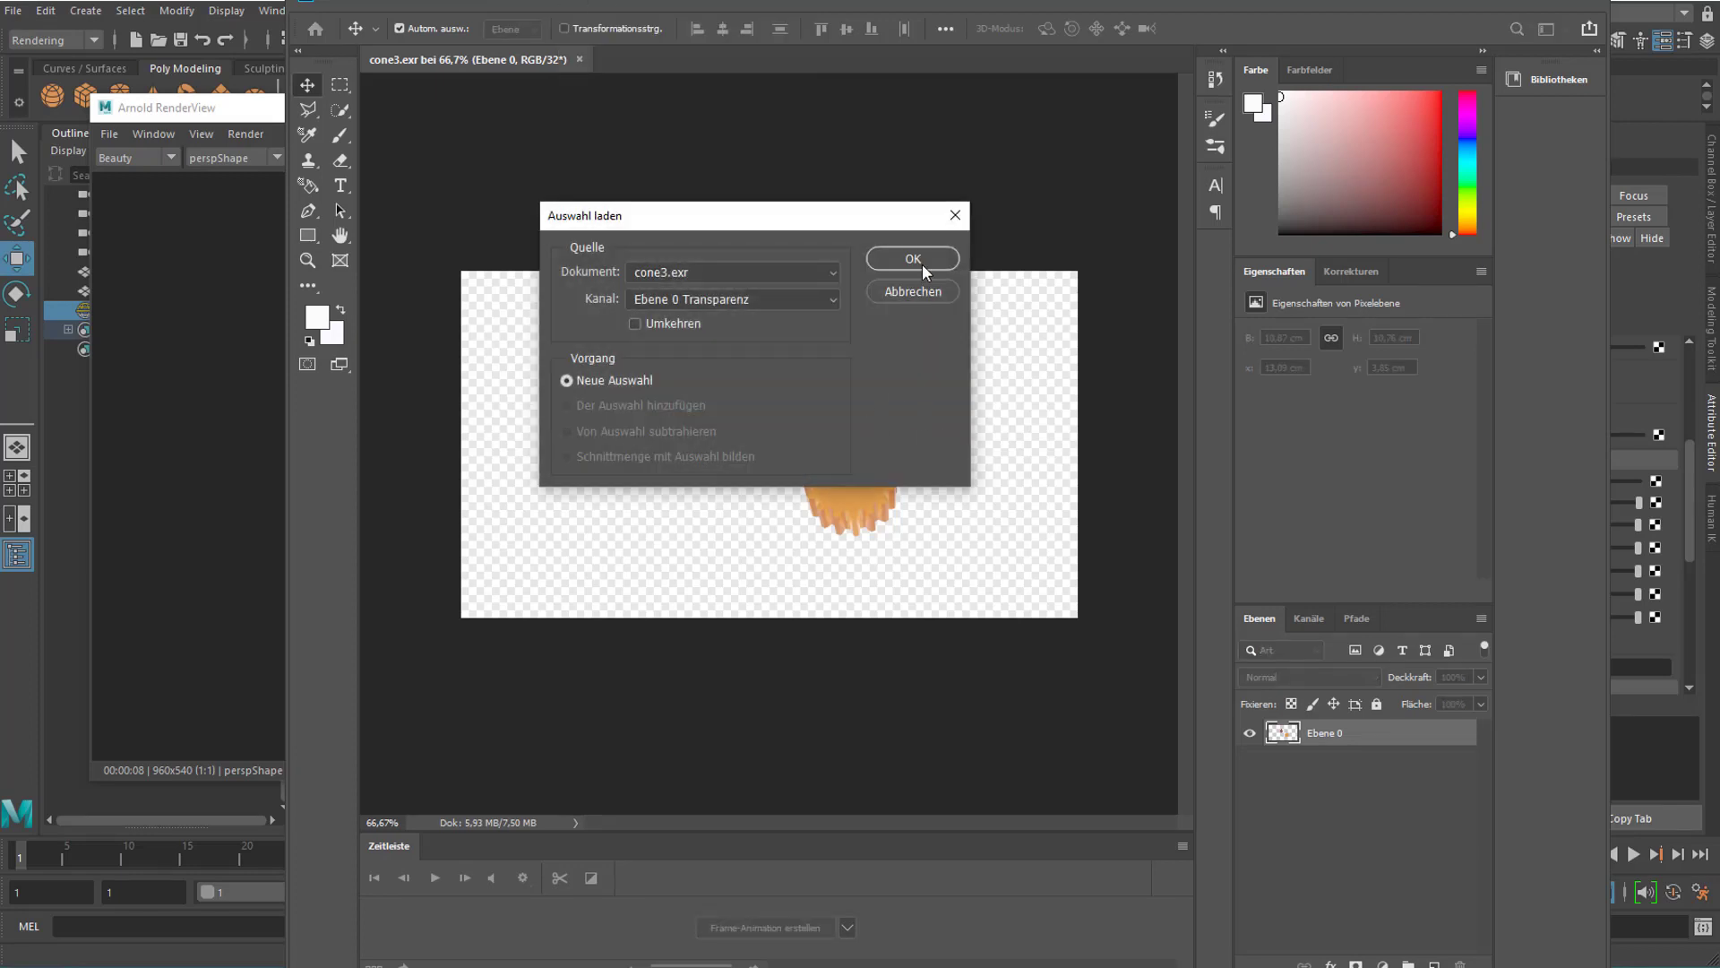
{"action": "left_click", "coordinate": [913, 259]}
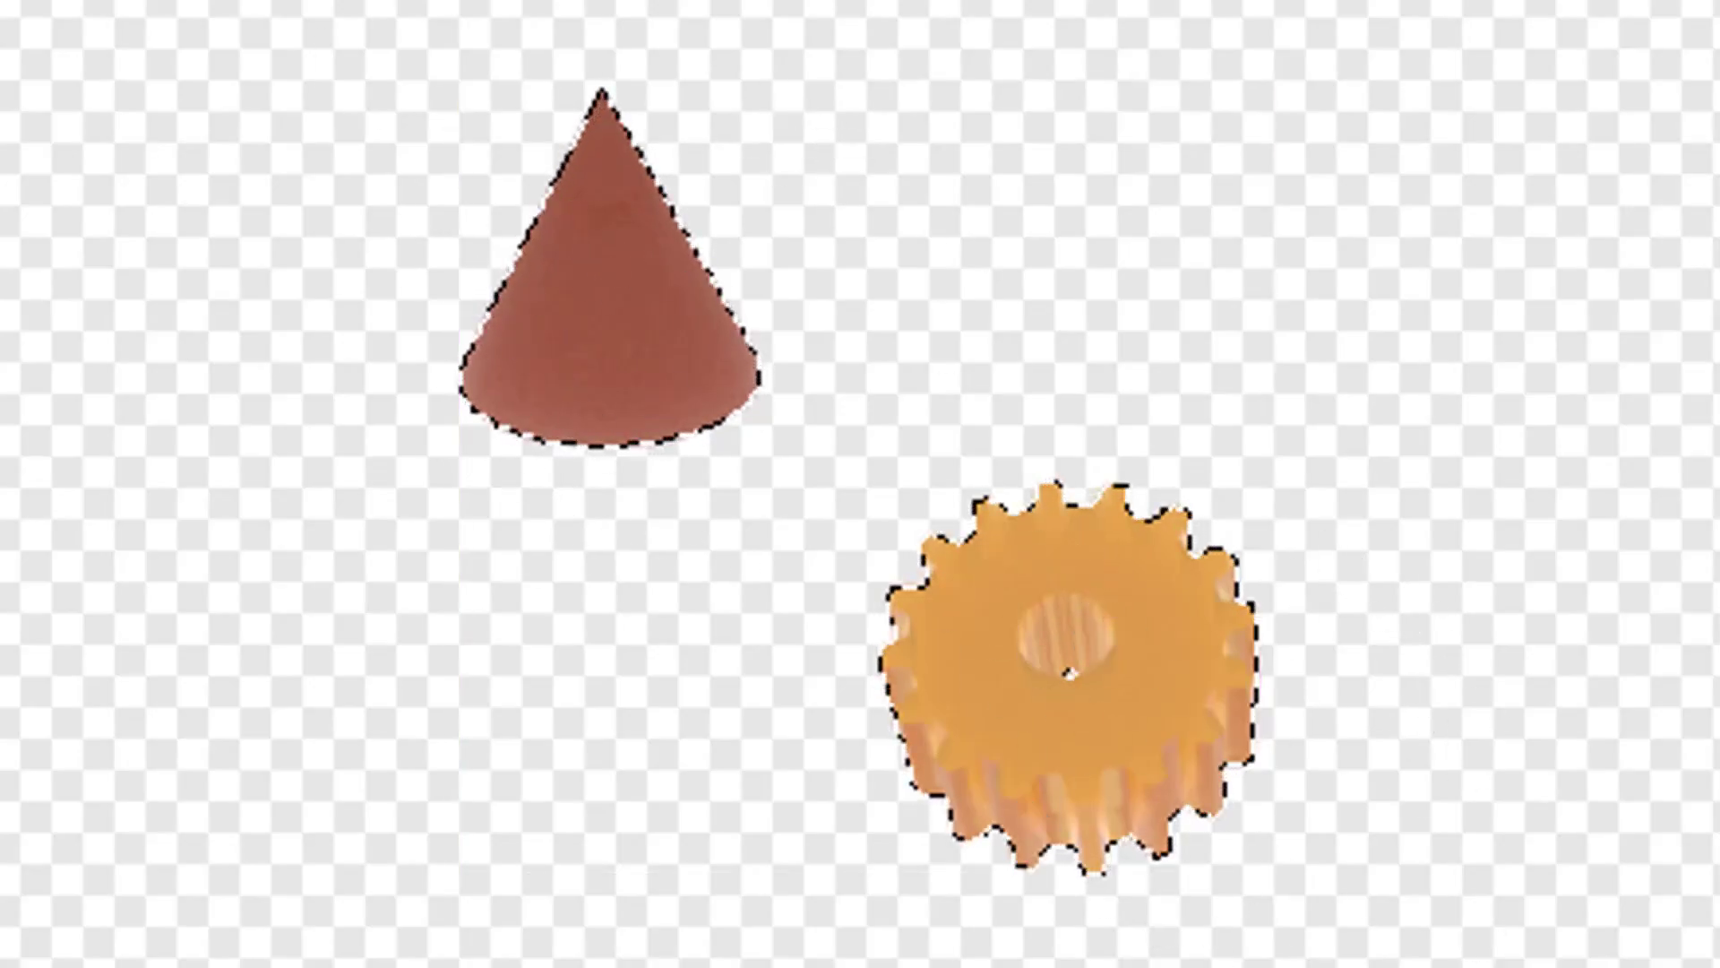
Open the image pyrophylacriorum_1.0006.png alongside cone3.exr.
{"action": "left_click", "coordinate": [0, 0]}
{"action": "key", "text": "Escape"}
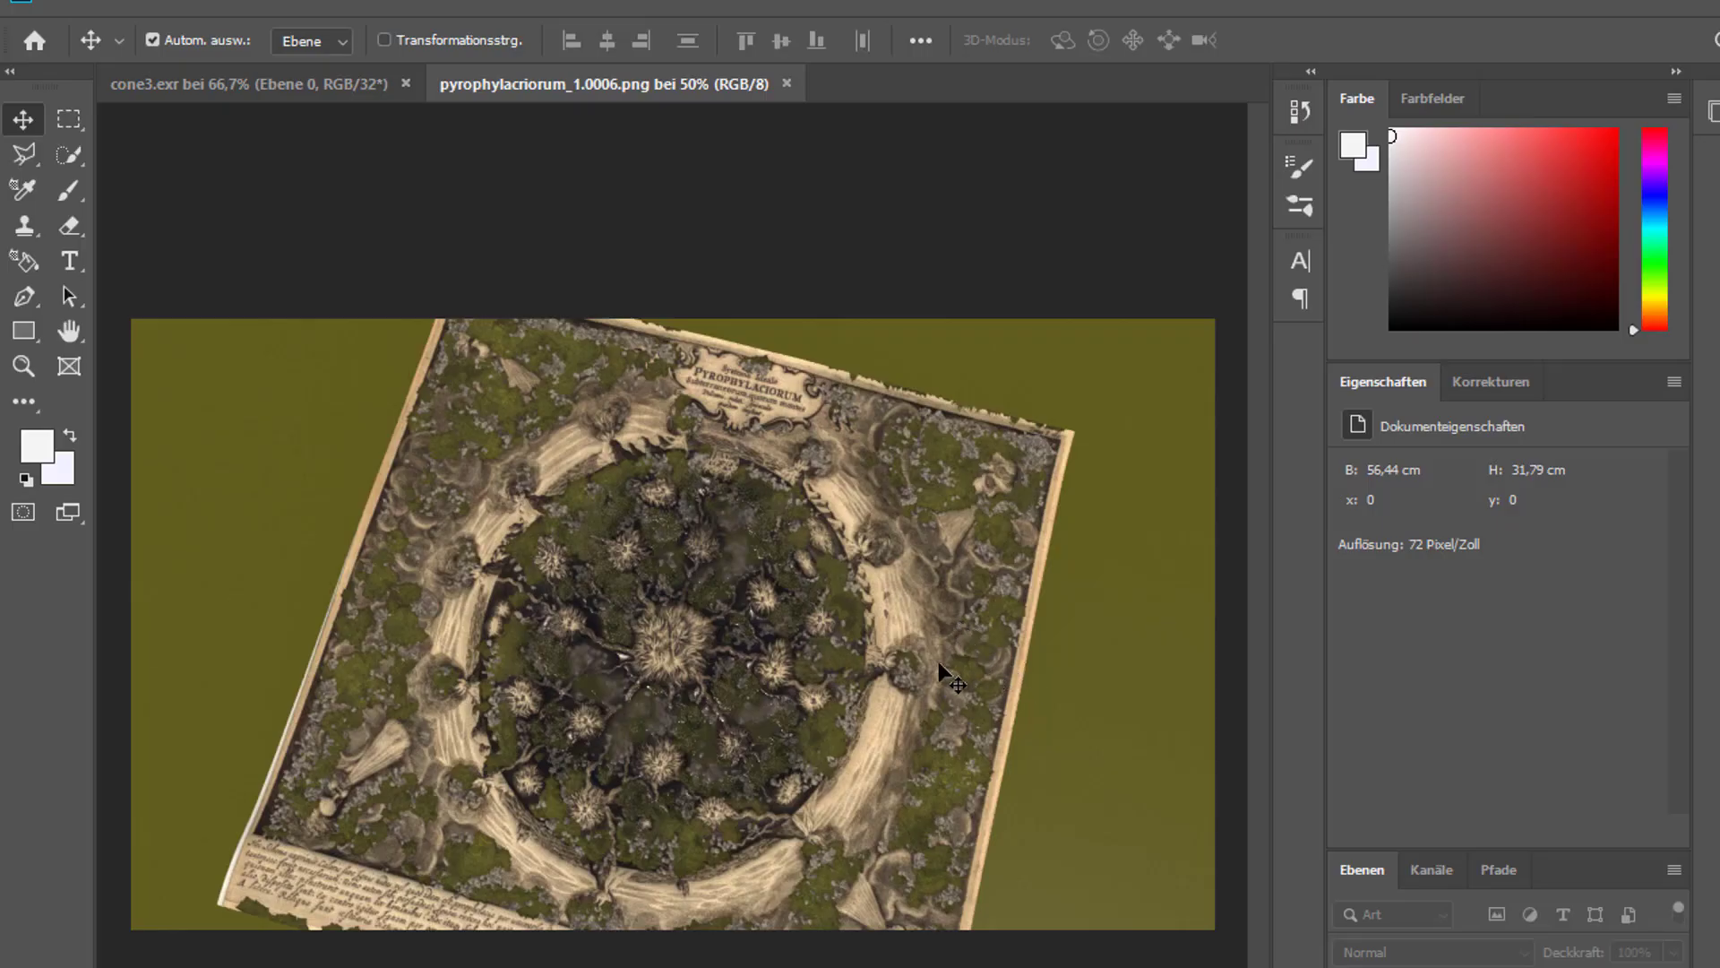
Paste the copied cone and gear into pyrophylacriorum_1.0006.png and move them to the map's upper right area.
{"action": "key", "text": "ctrl+v"}
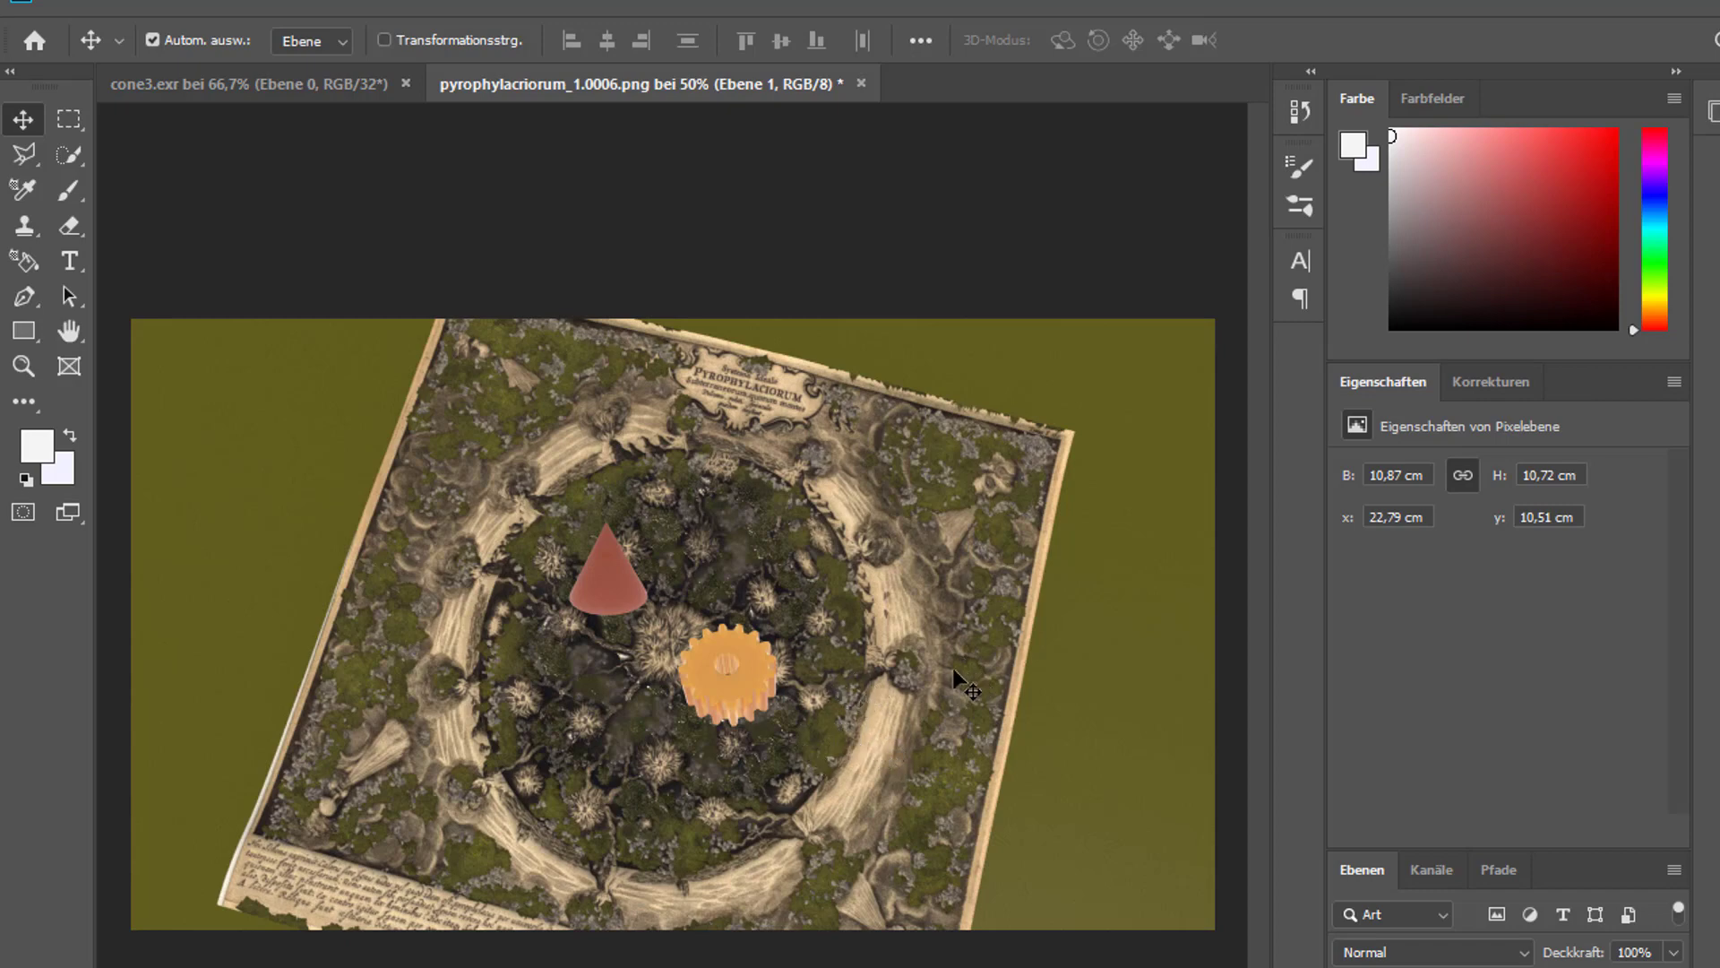
{"action": "left_click_drag", "start_coordinate": [623, 595], "coordinate": [866, 548]}
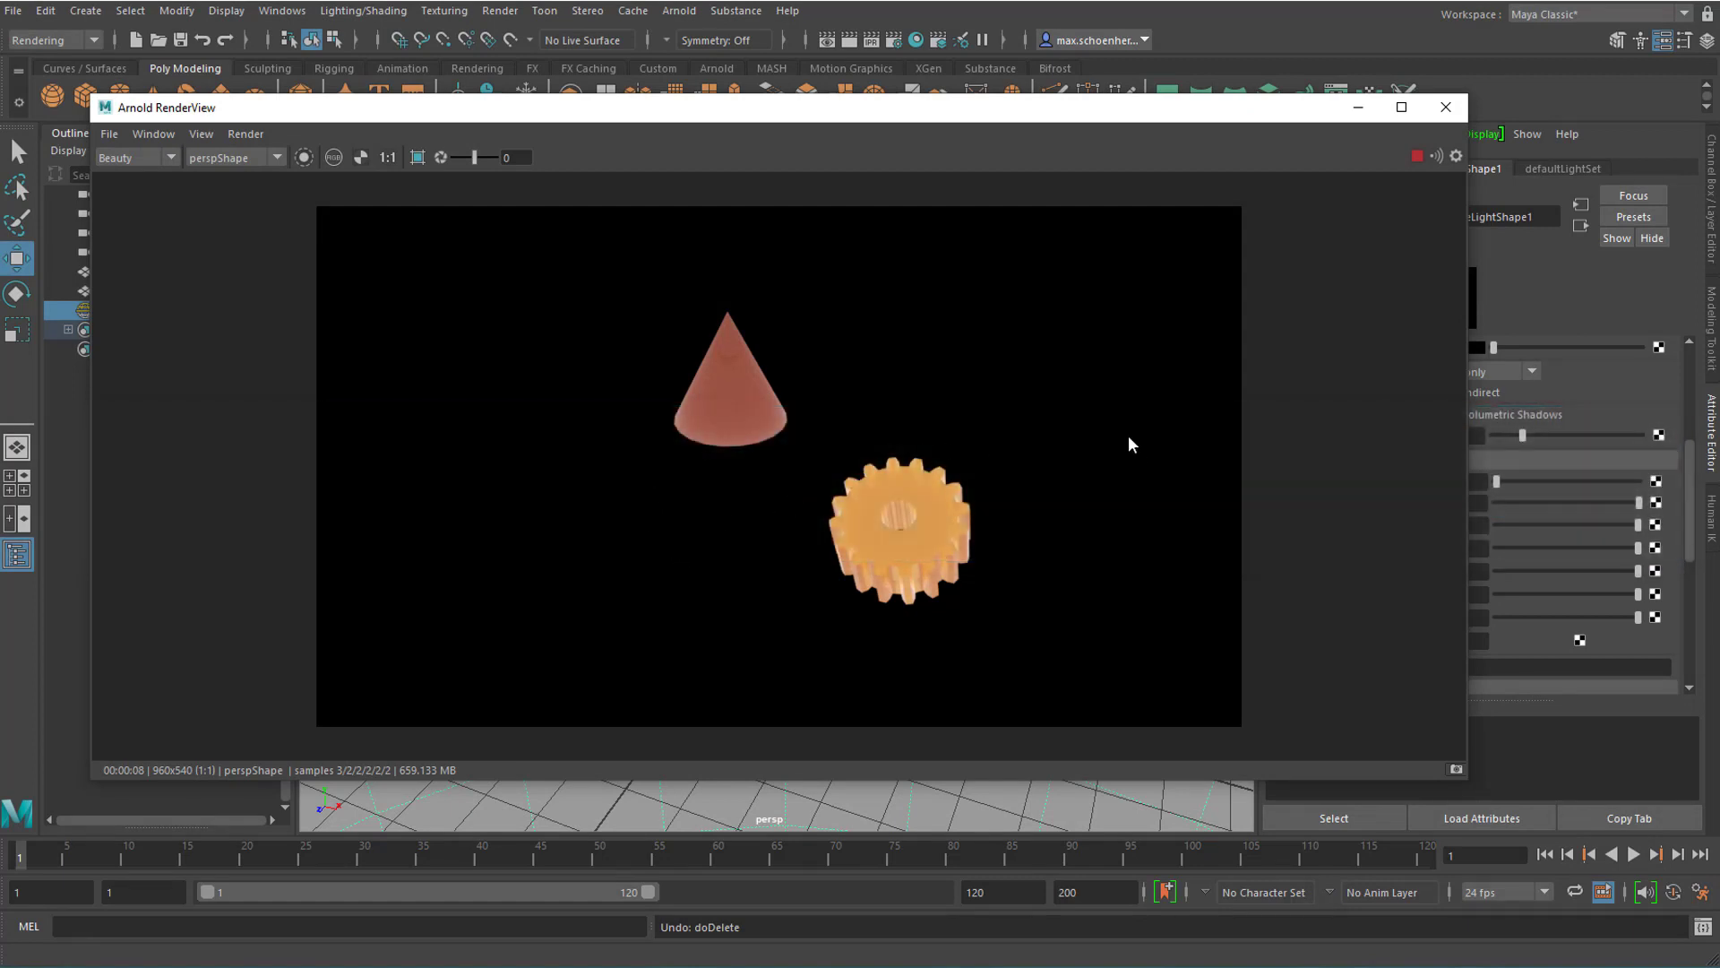
In Maya, add a polygon plane, scale it up into a large ground surface and position it around the cone and gear.
{"action": "left_click", "coordinate": [1441, 108]}
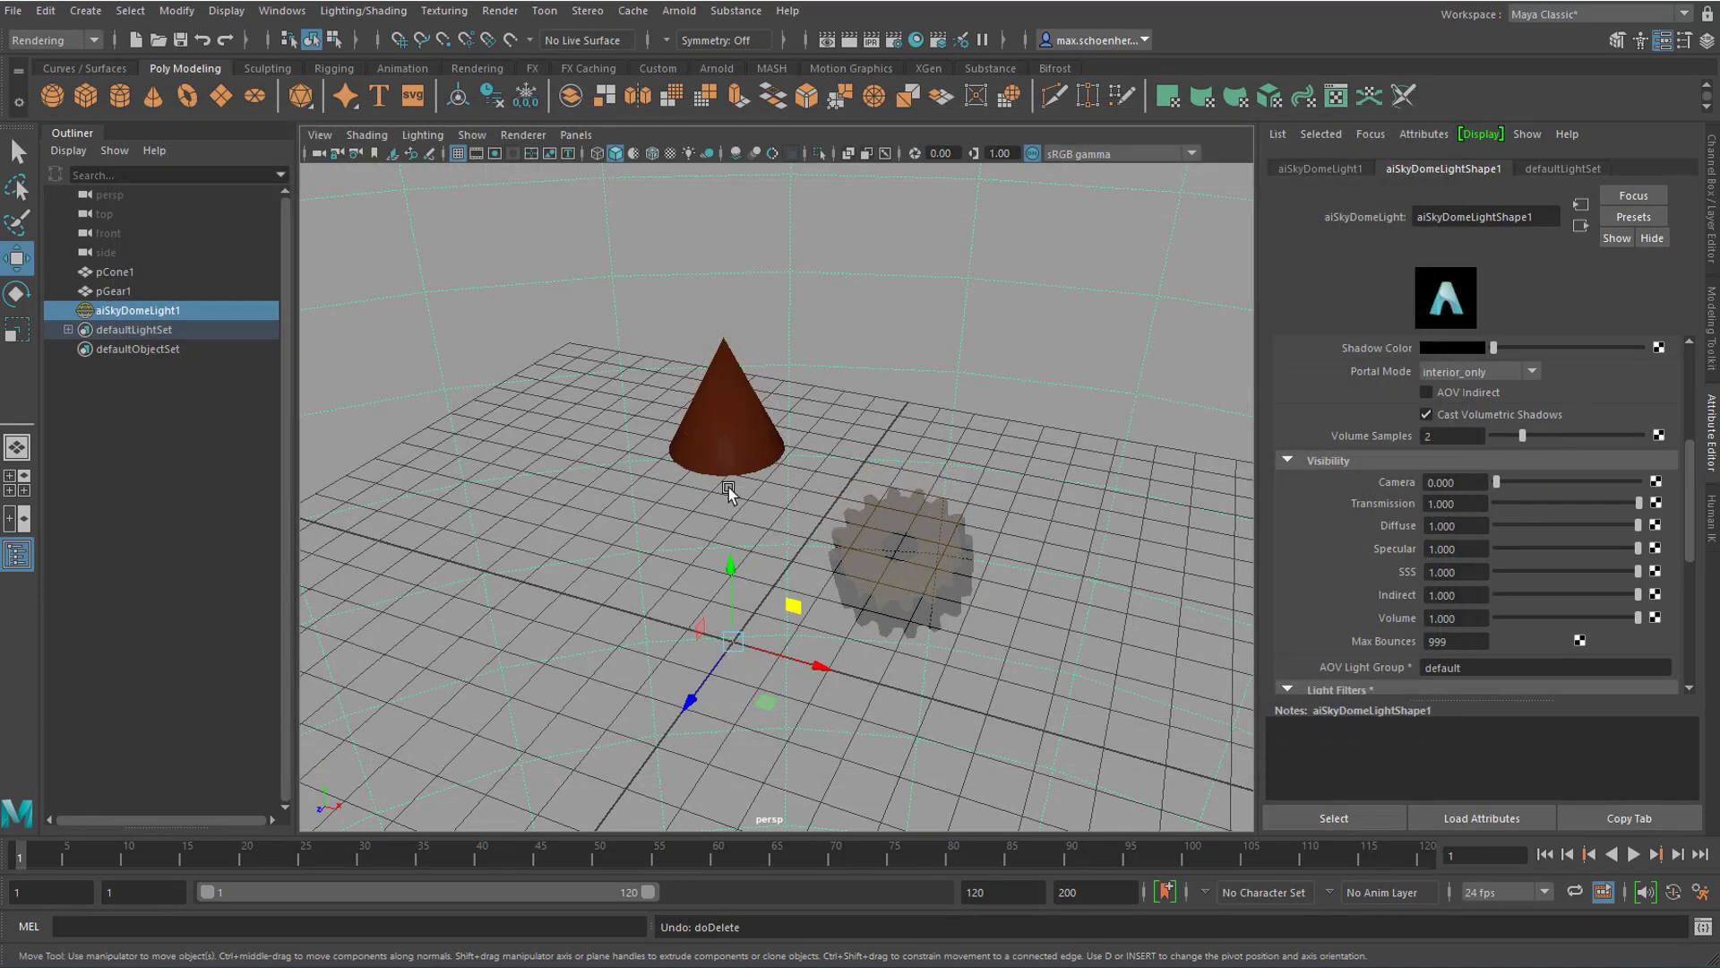
{"action": "left_click", "coordinate": [221, 96]}
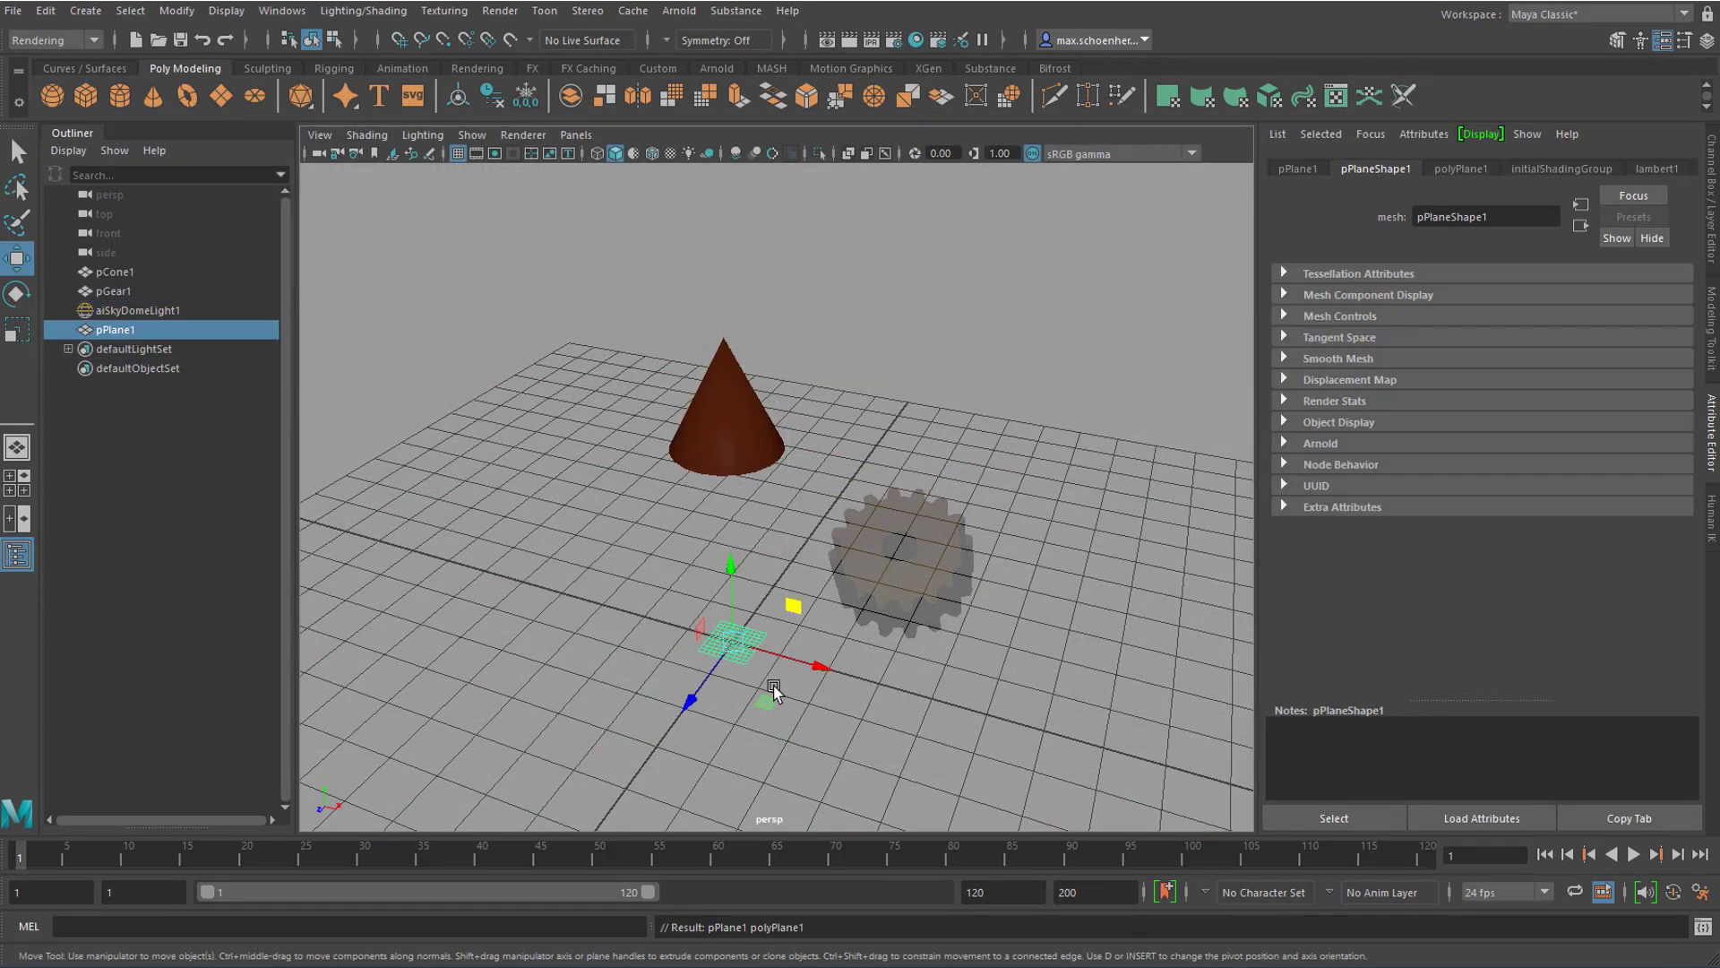
{"action": "key", "text": "r"}
{"action": "left_click_drag", "start_coordinate": [732, 651], "coordinate": [1075, 645]}
{"action": "key", "text": "q"}
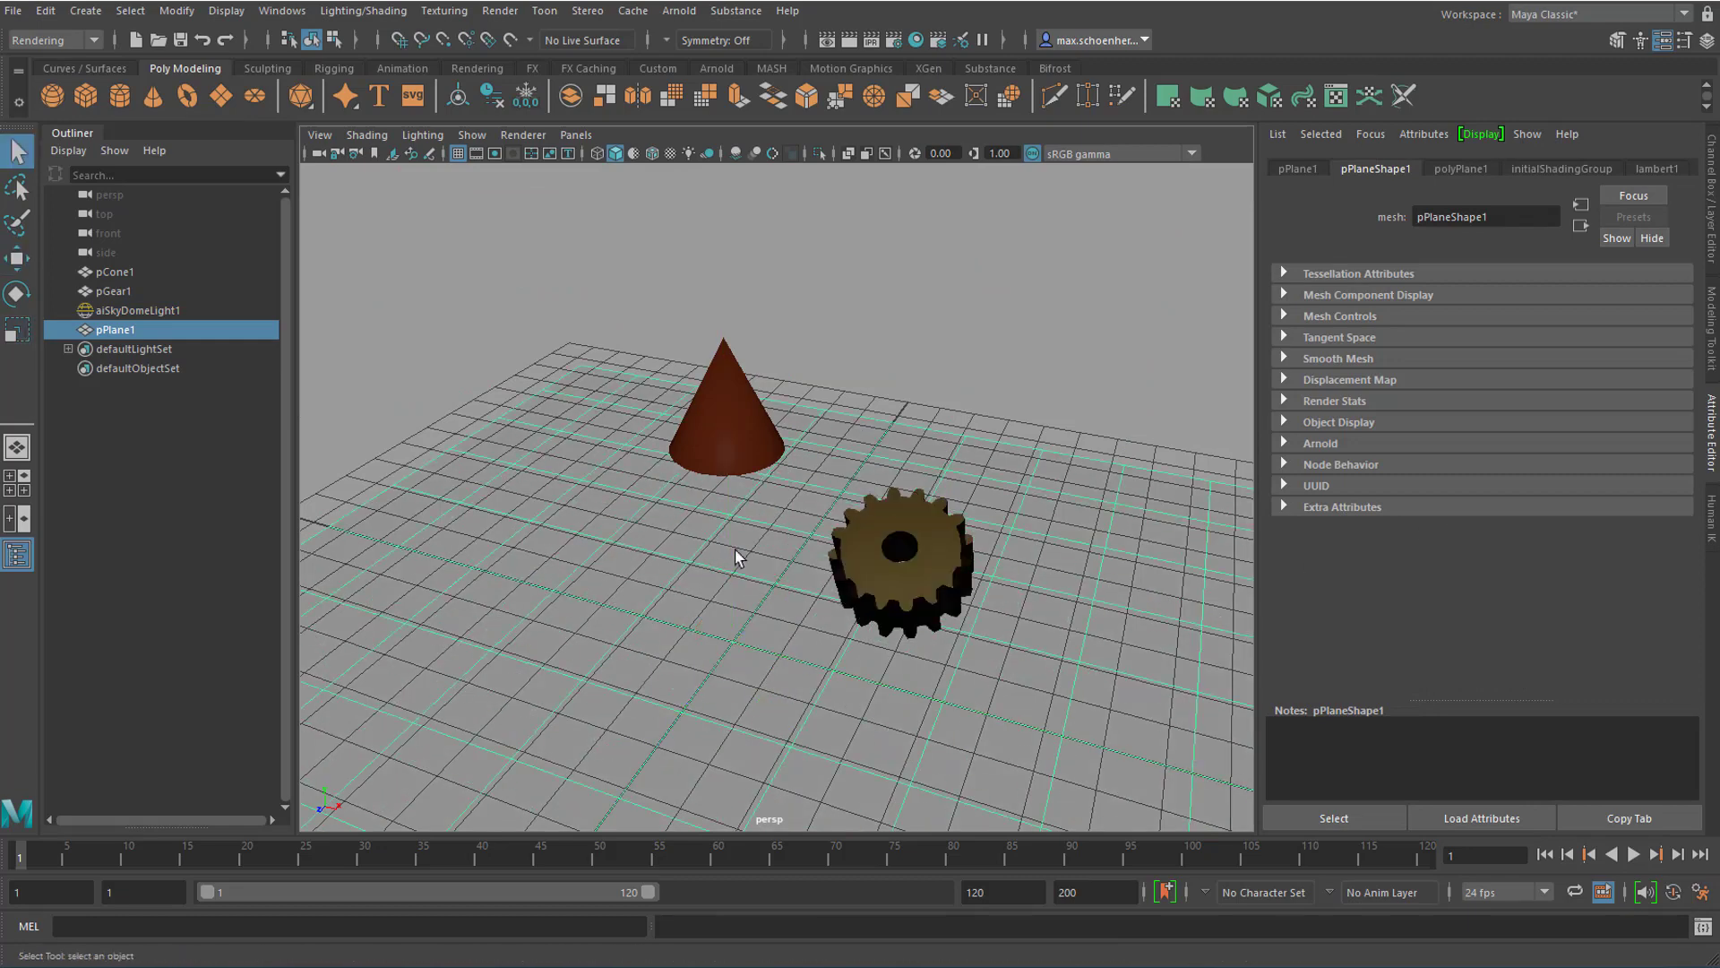
{"action": "key", "text": "w"}
{"action": "left_click_drag", "start_coordinate": [732, 559], "coordinate": [730, 489]}
{"action": "left_click_drag", "start_coordinate": [689, 626], "coordinate": [808, 476]}
Render the scene with the ground plane in Arnold and examine the render's alpha channel.
{"action": "left_click", "coordinate": [681, 11]}
{"action": "left_click", "coordinate": [703, 51]}
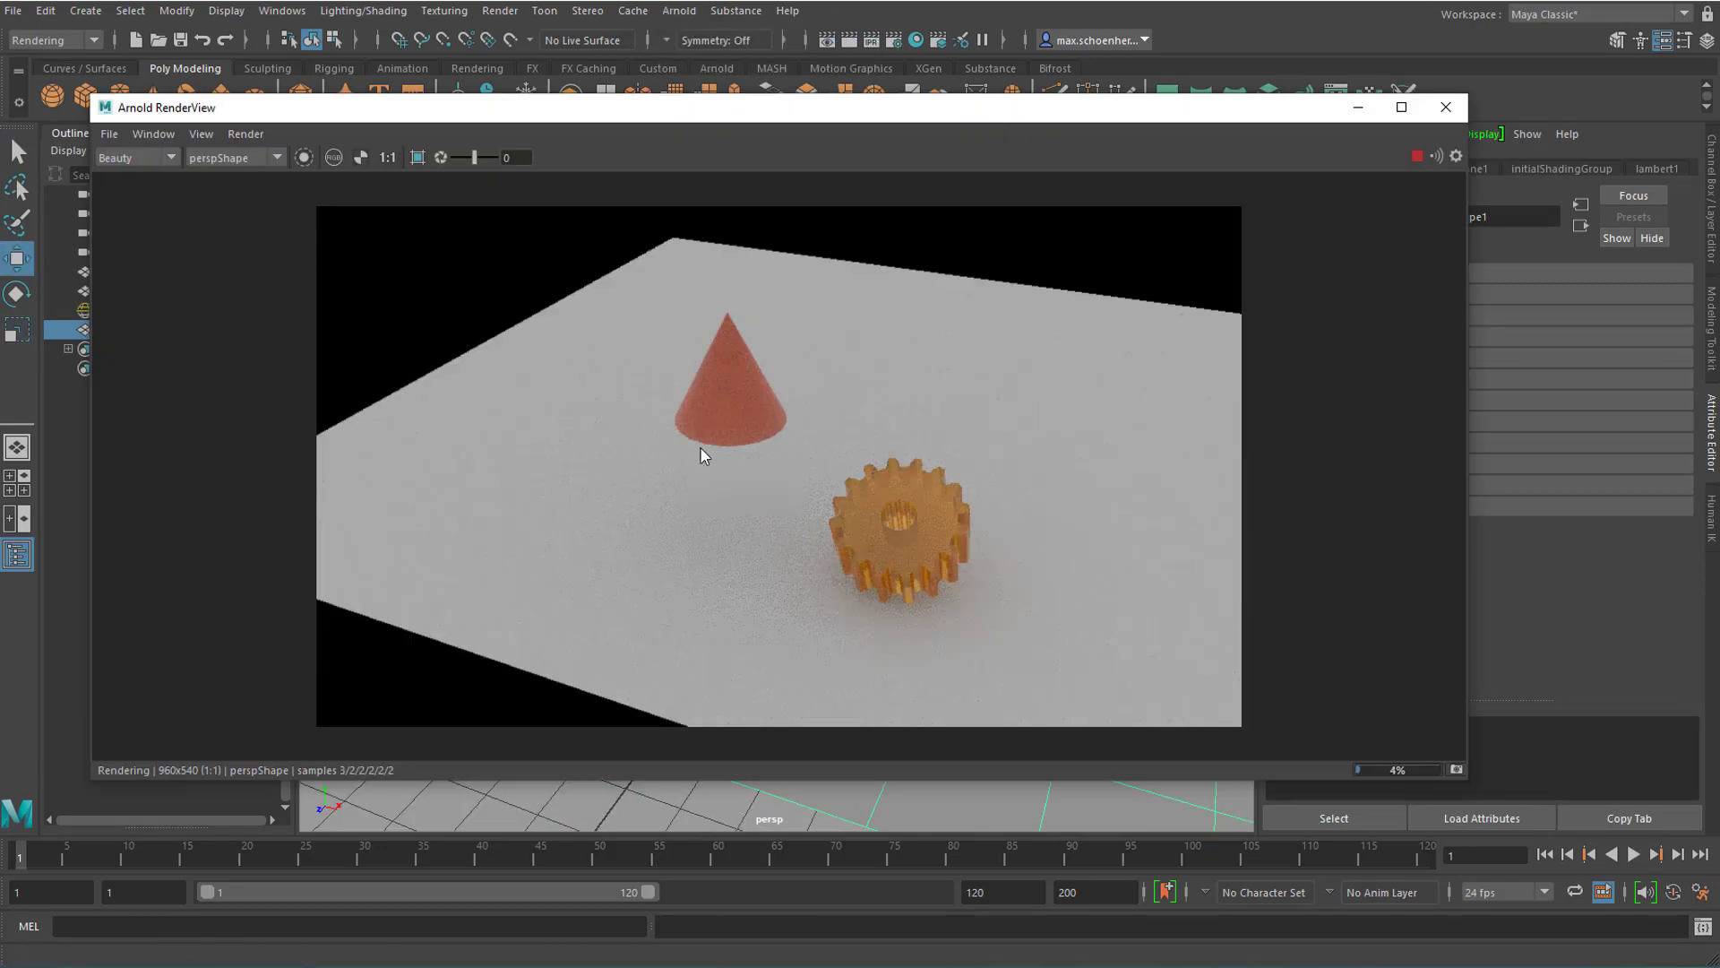
{"action": "left_click", "coordinate": [201, 134]}
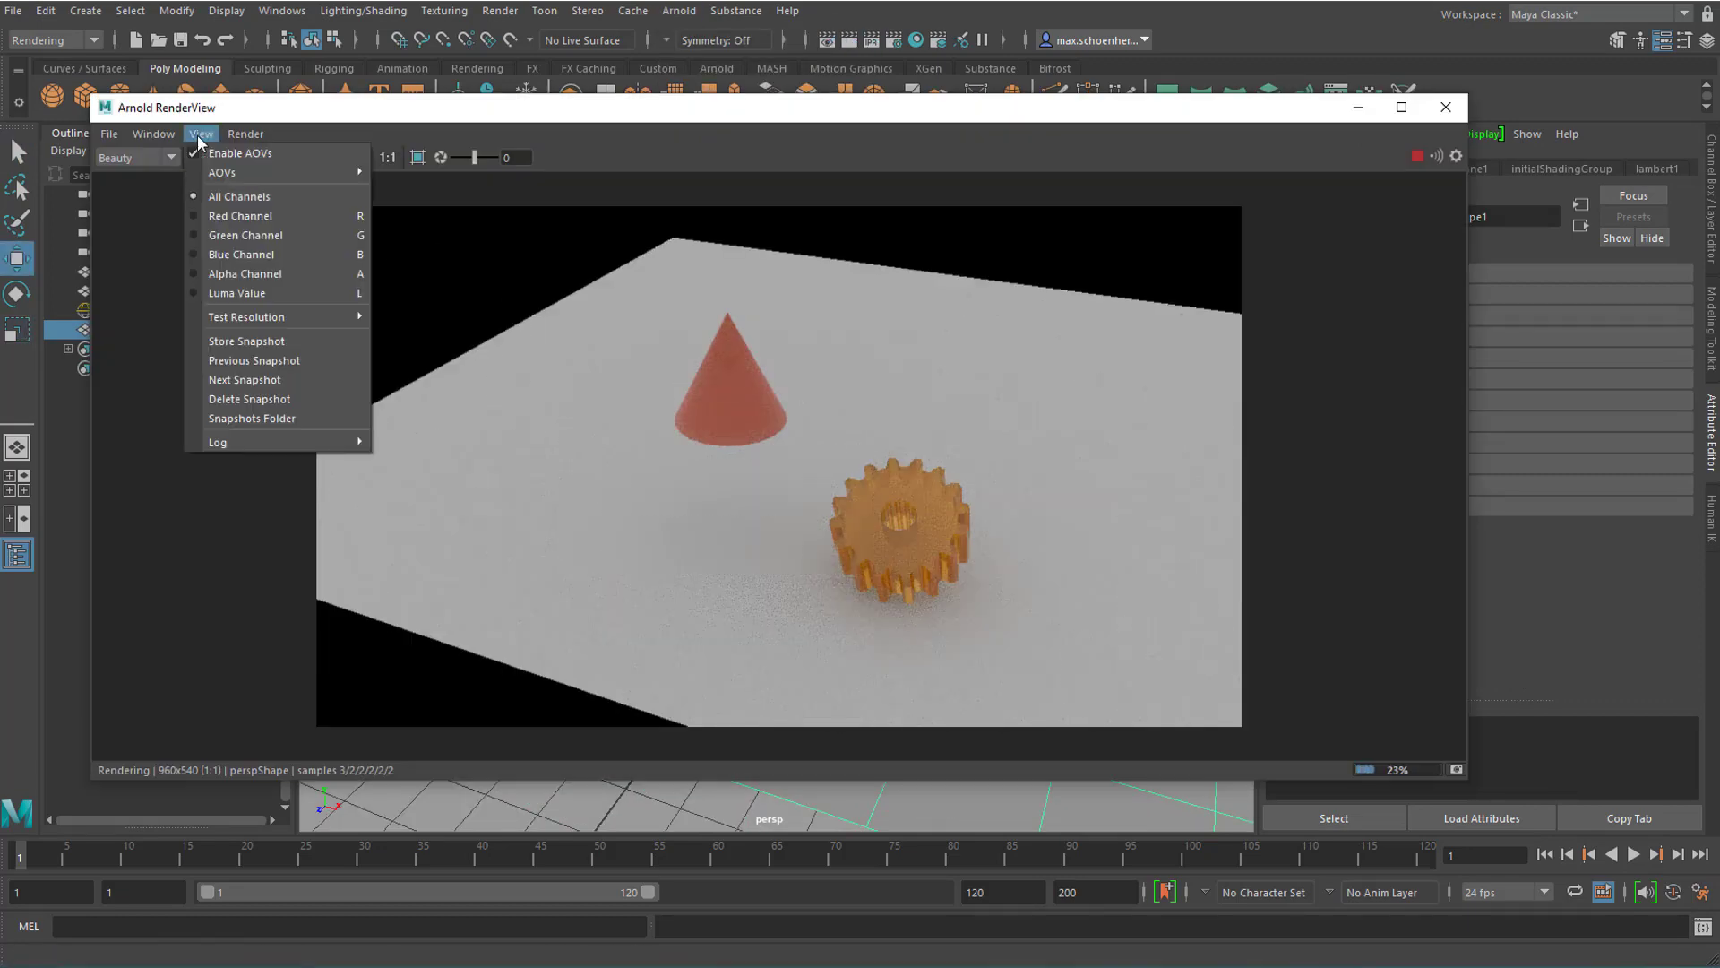
{"action": "left_click", "coordinate": [271, 284]}
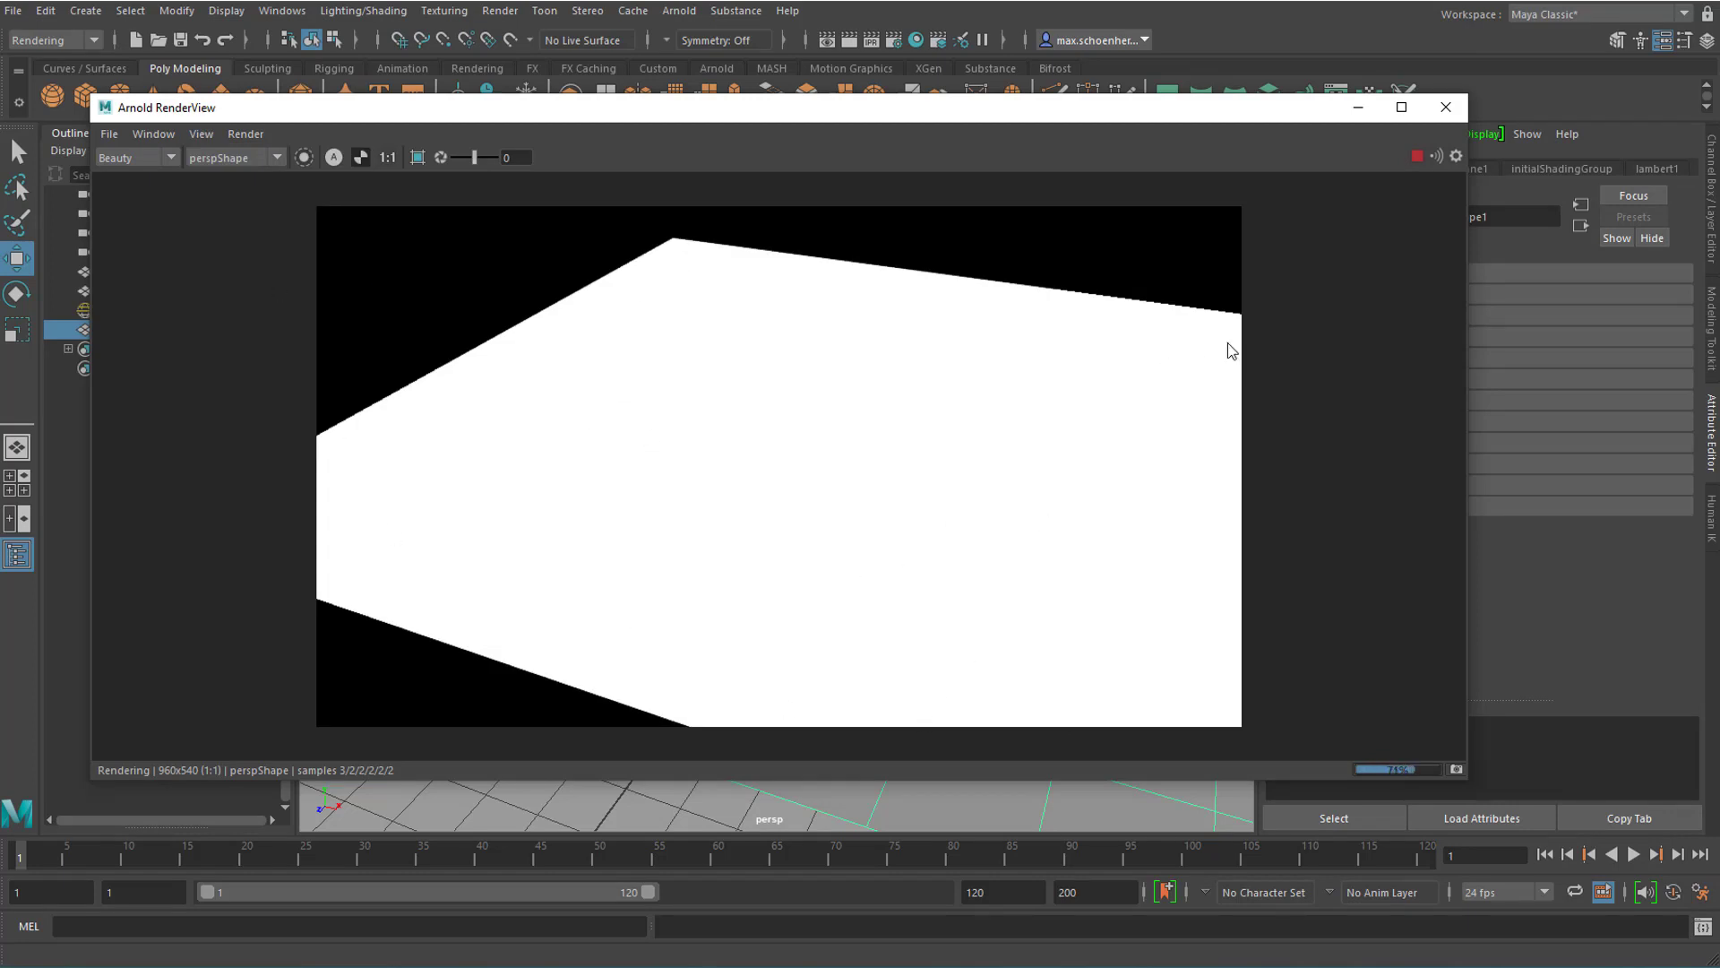
{"action": "left_click", "coordinate": [1446, 107]}
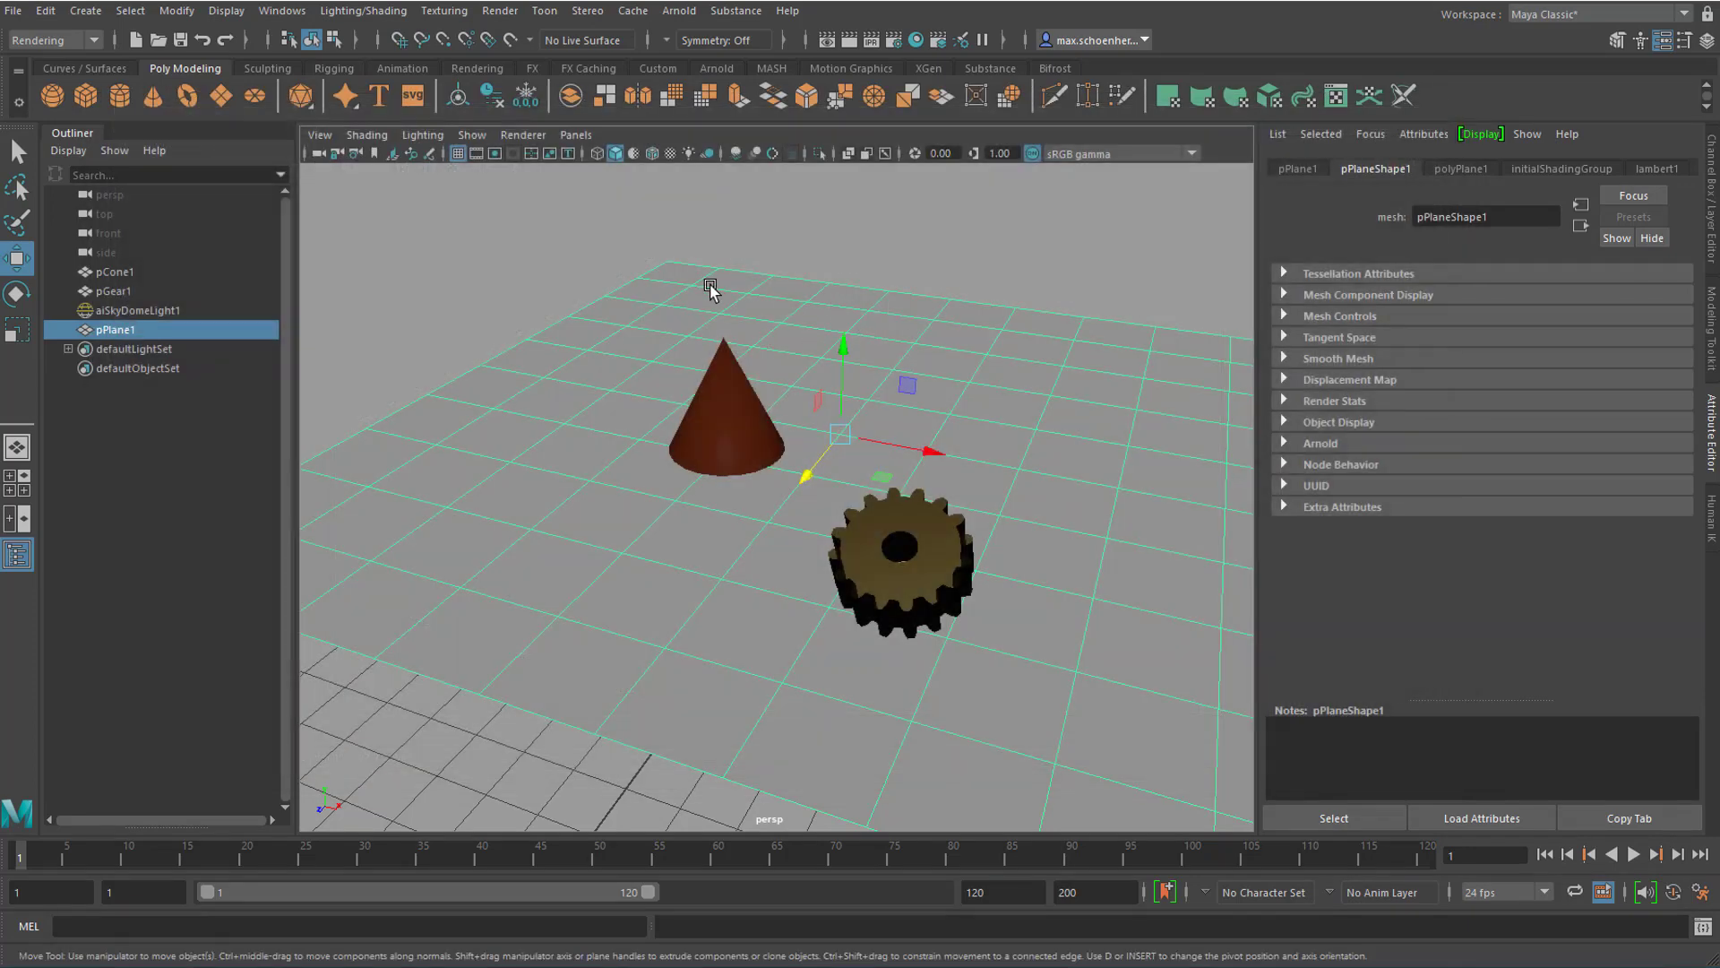
Assign a new Arnold aiShadowMatte material to the ground plane.
{"action": "right_click", "coordinate": [697, 292]}
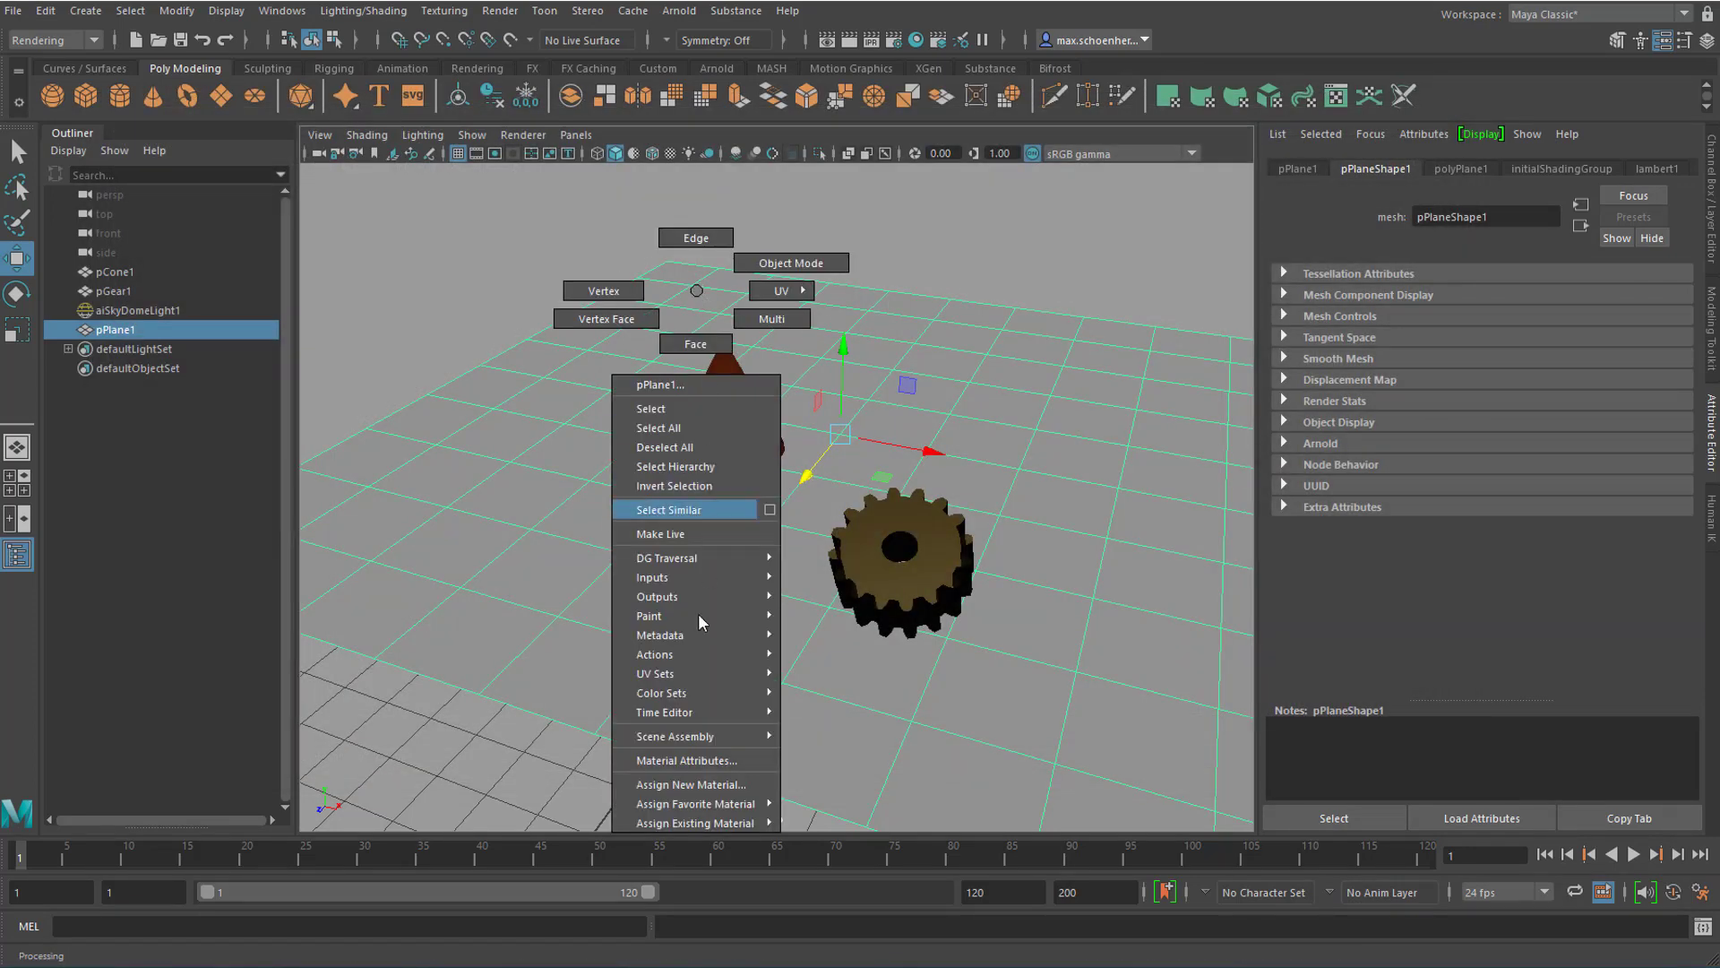
{"action": "left_click", "coordinate": [696, 785]}
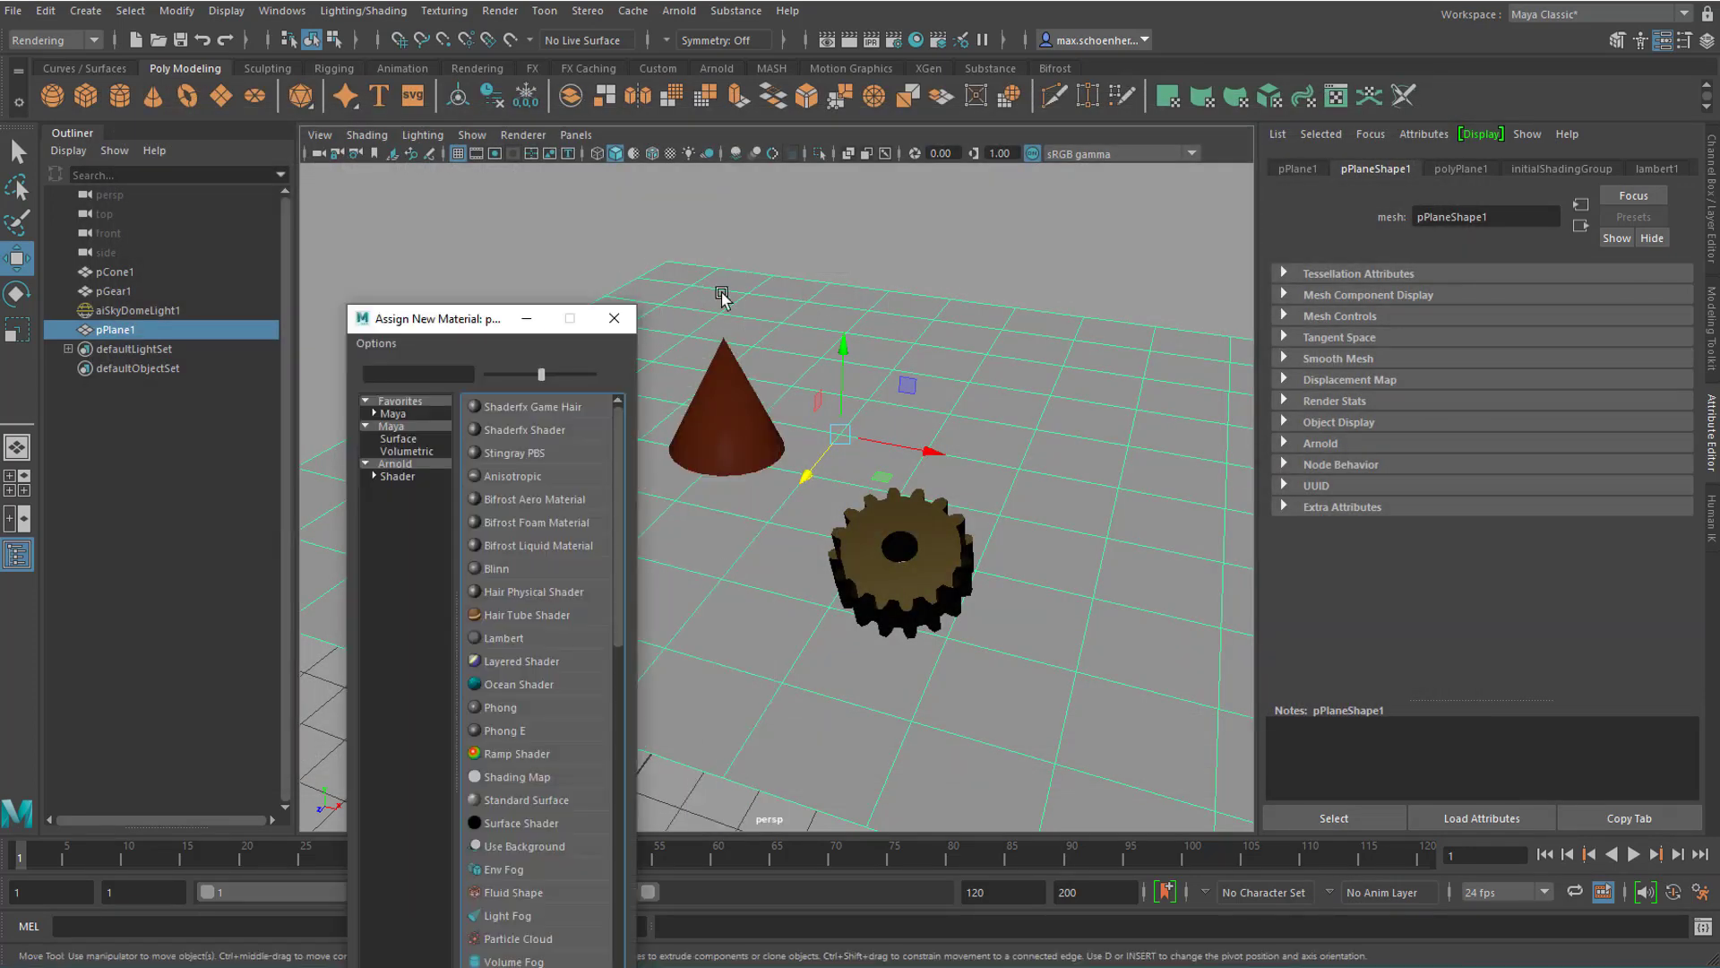
{"action": "left_click_drag", "start_coordinate": [469, 330], "coordinate": [591, 148]}
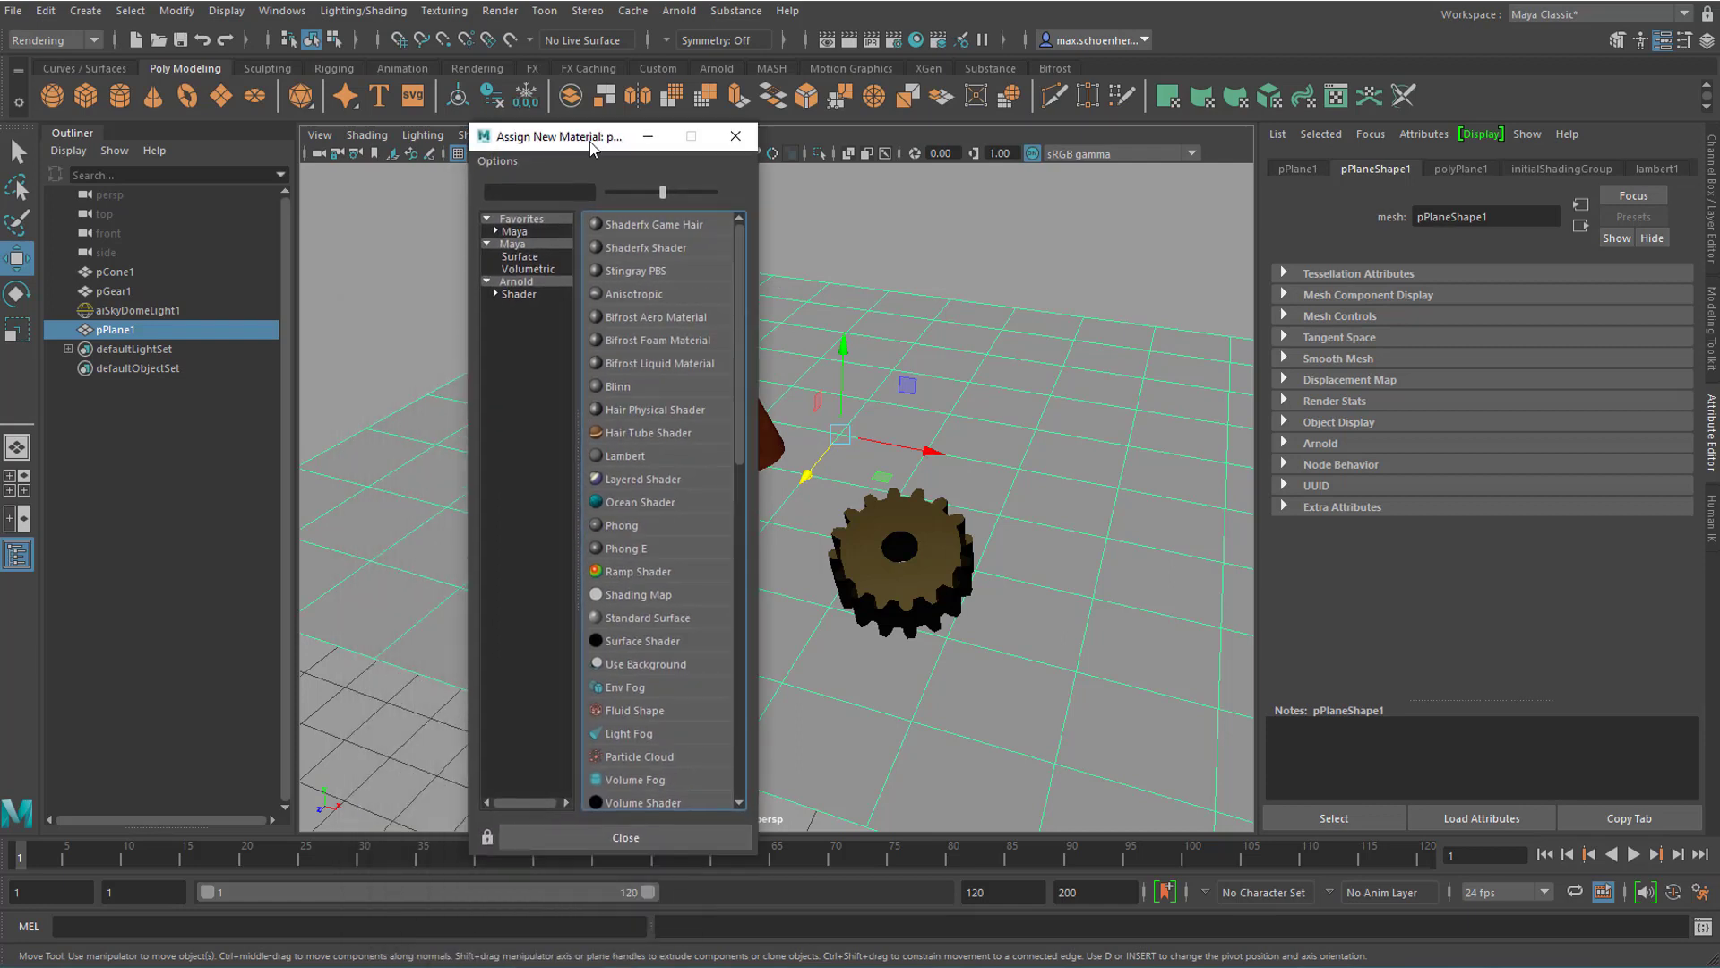
{"action": "left_click", "coordinate": [523, 283]}
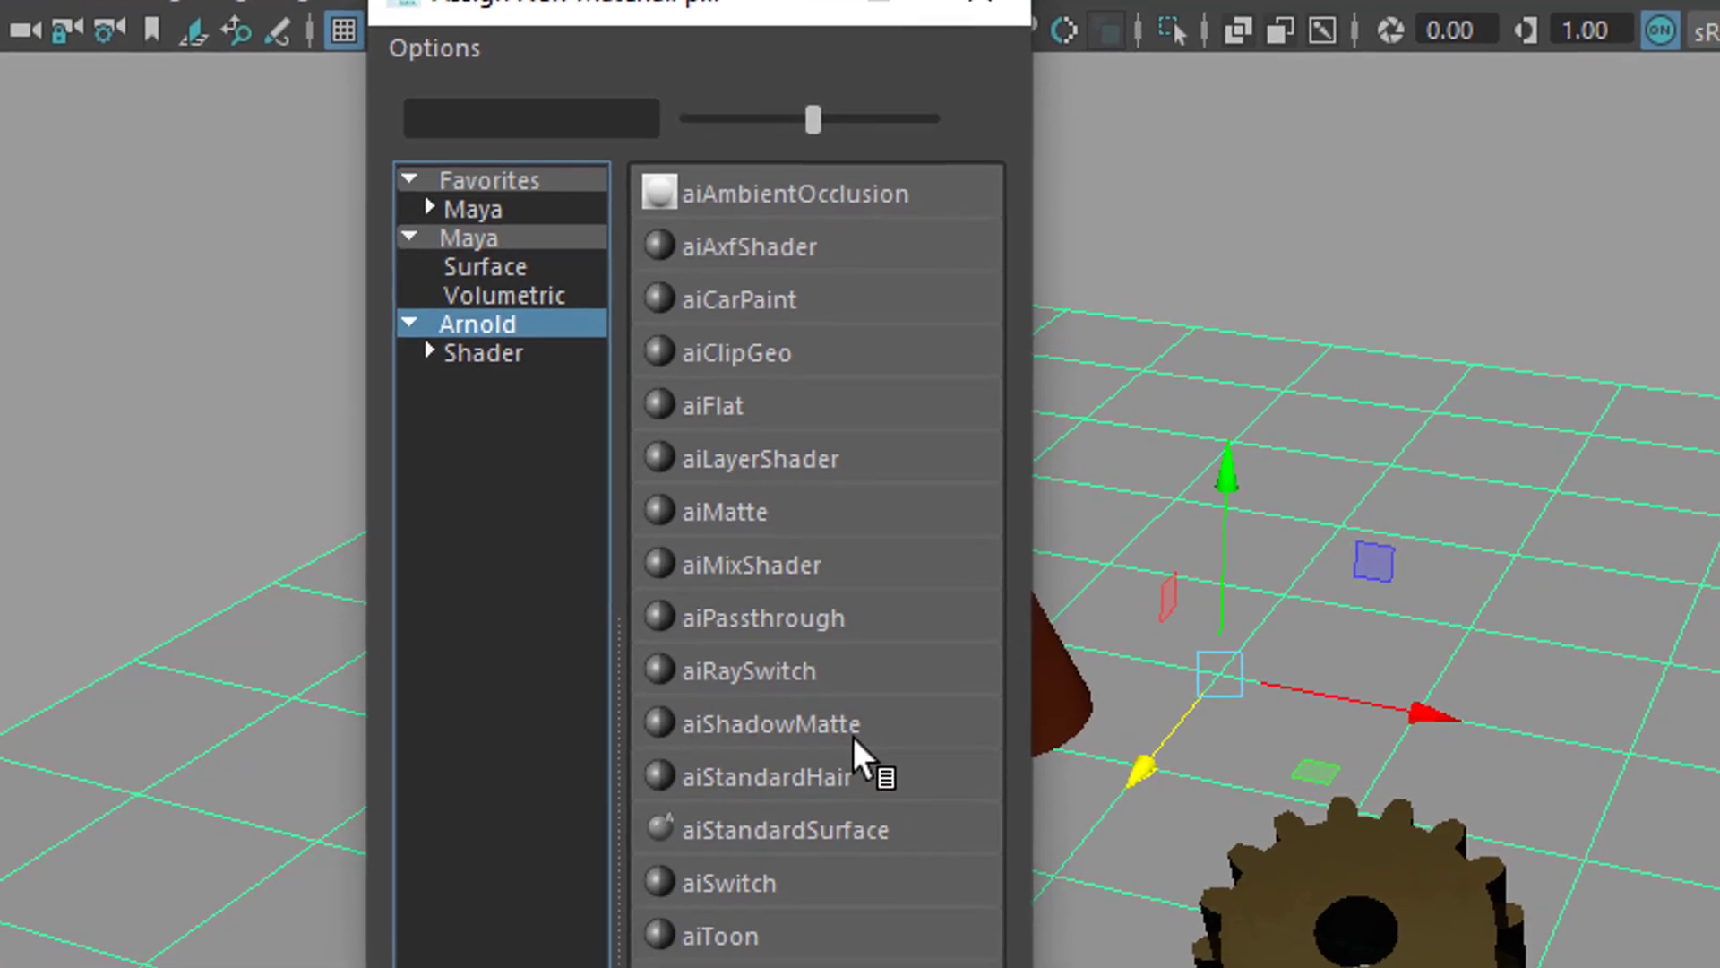
{"action": "left_click", "coordinate": [831, 717]}
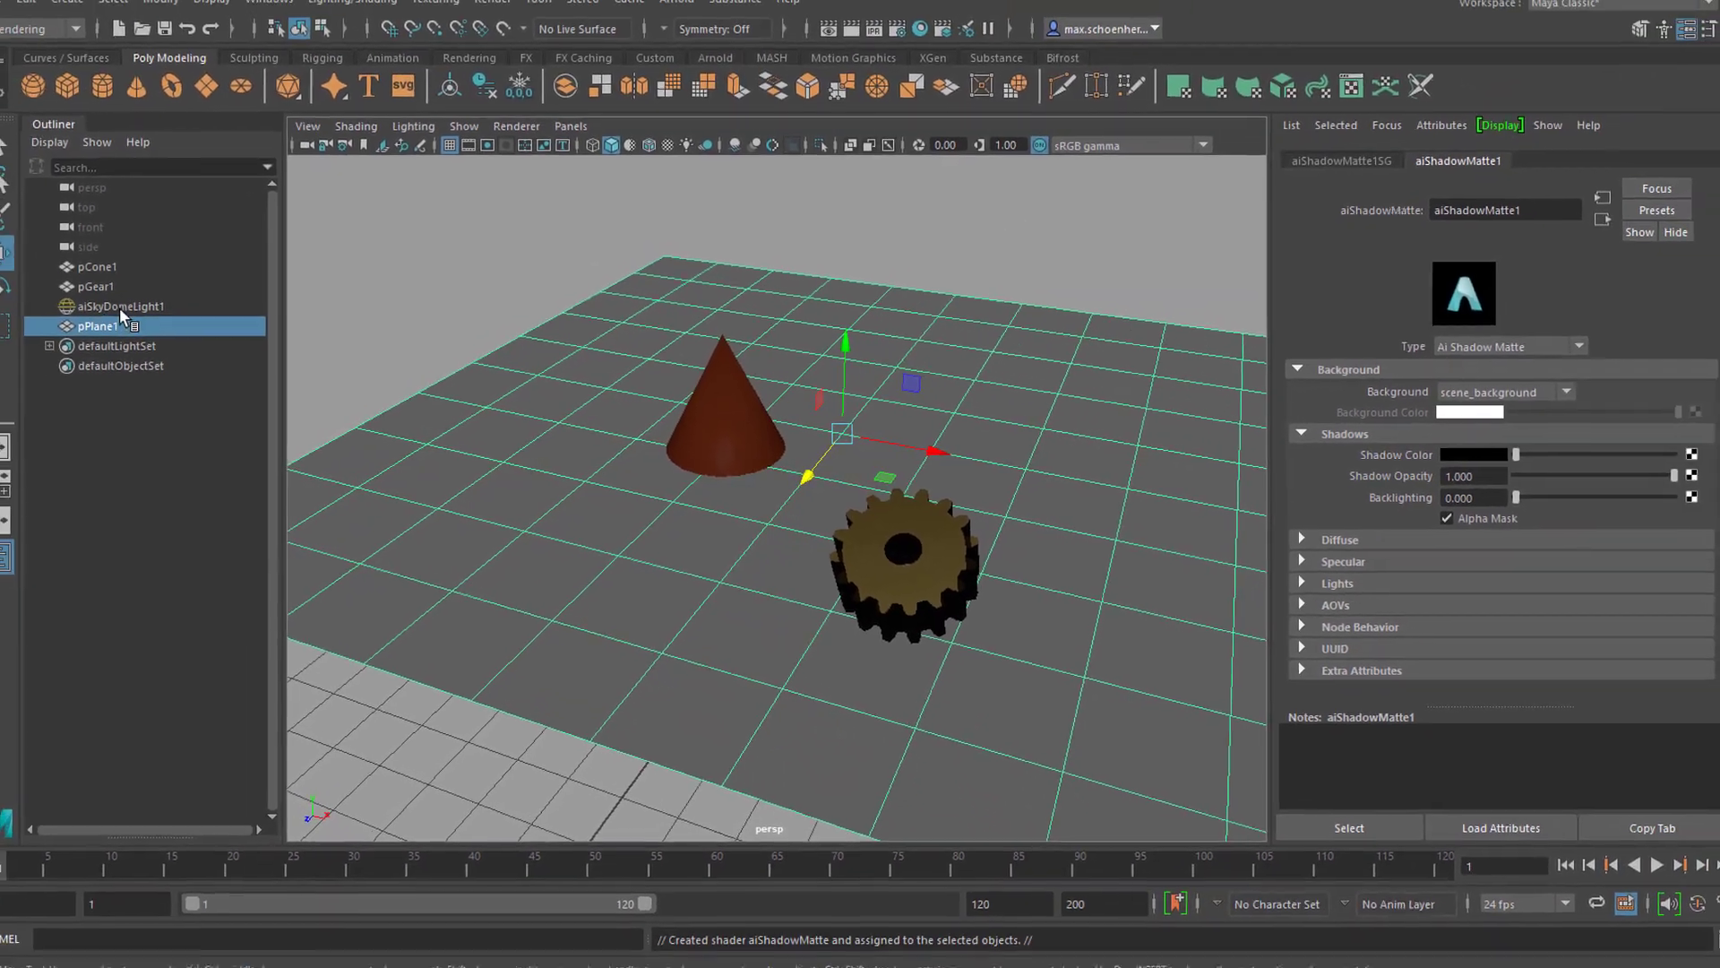
Set the skydome light's intensity to 0.1.
{"action": "left_click", "coordinate": [58, 294]}
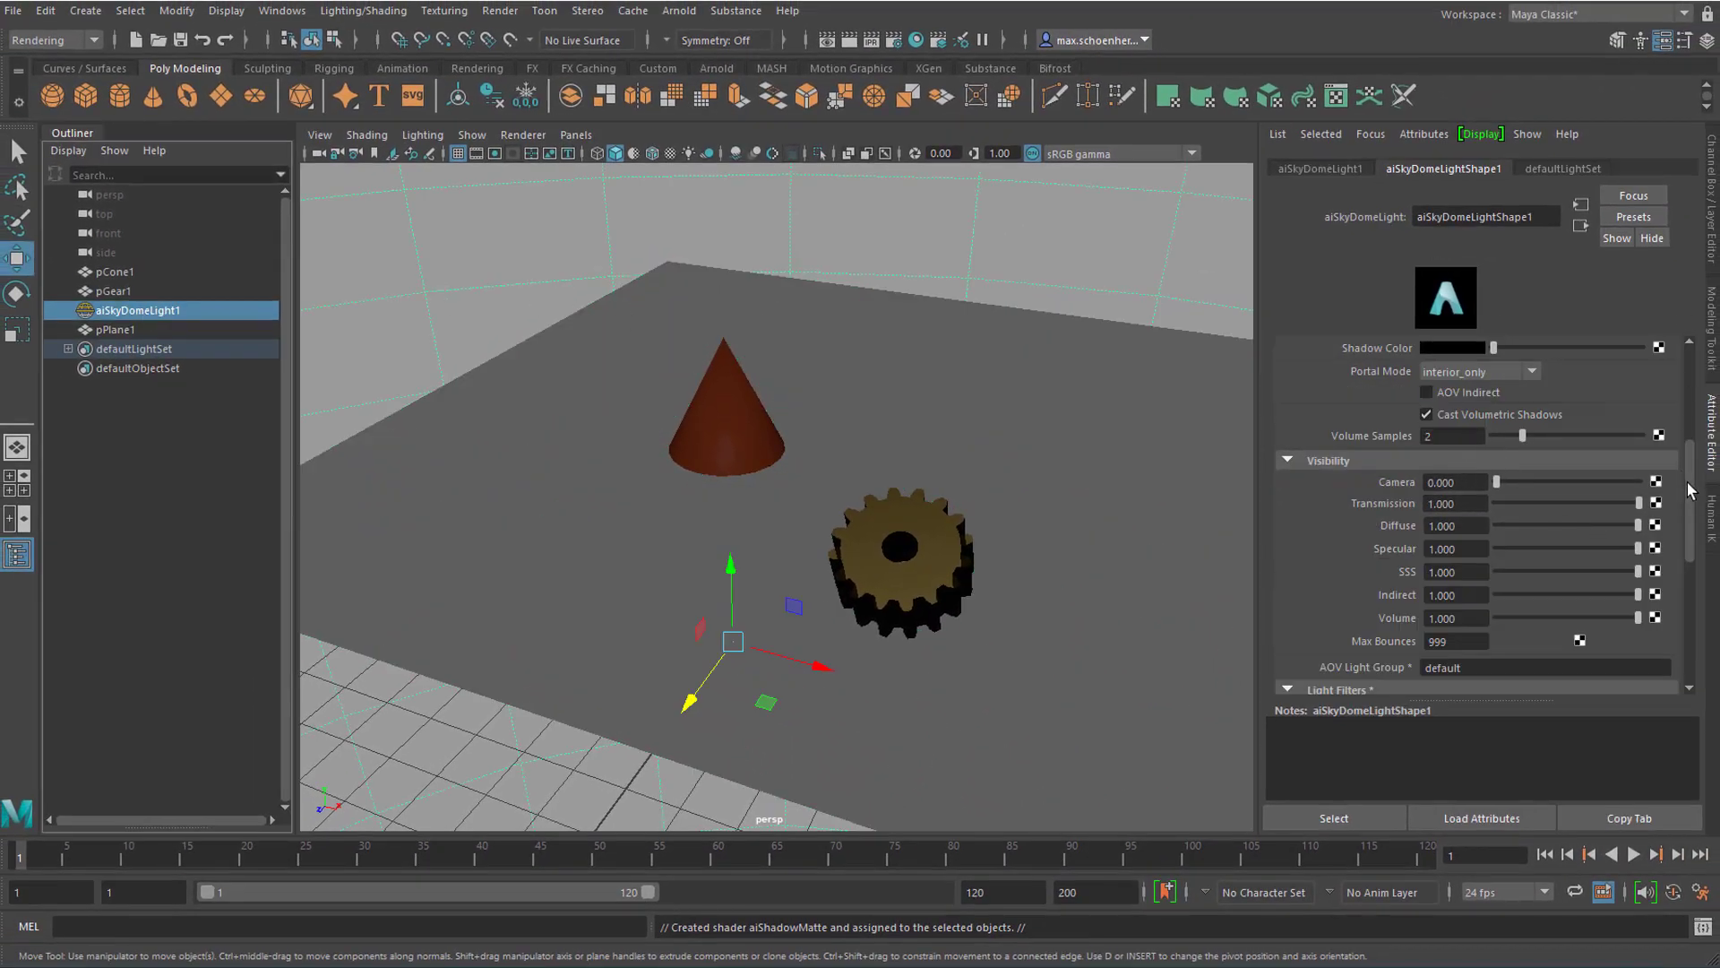
{"action": "left_click_drag", "start_coordinate": [1691, 490], "coordinate": [1563, 366]}
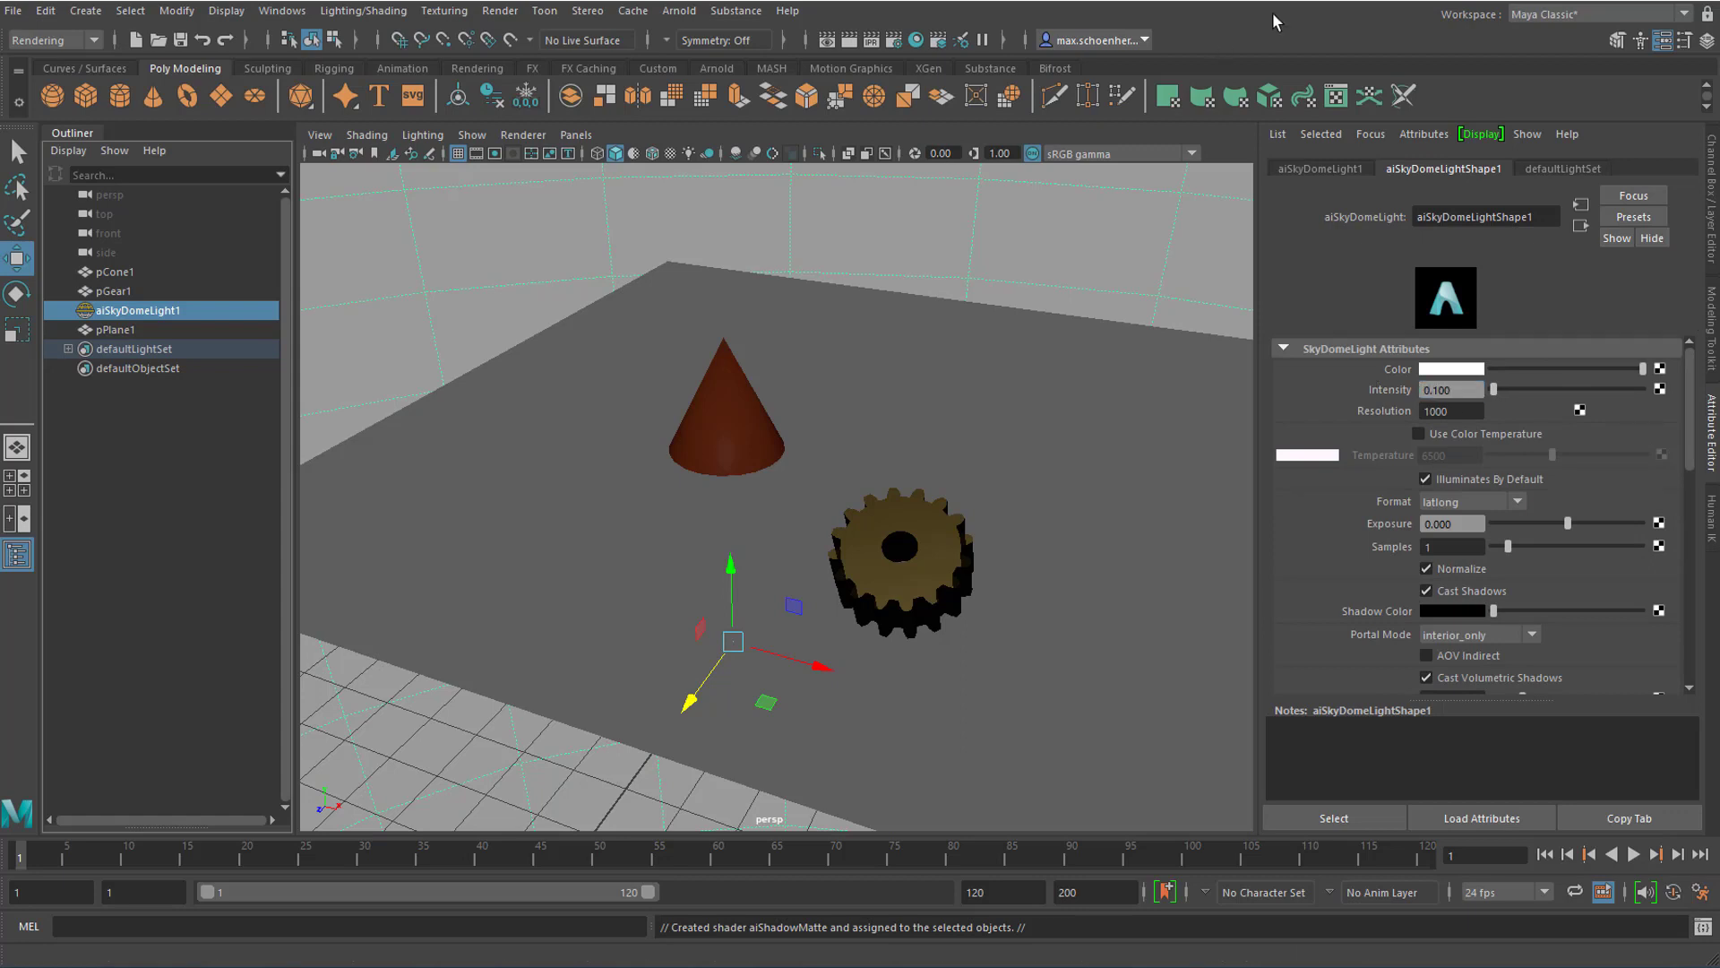
Add an Arnold area light and move it to about Y 3.2 and Z 2.6, above the ground plane.
{"action": "left_click", "coordinate": [688, 16]}
{"action": "mouse_move", "coordinate": [724, 109]}
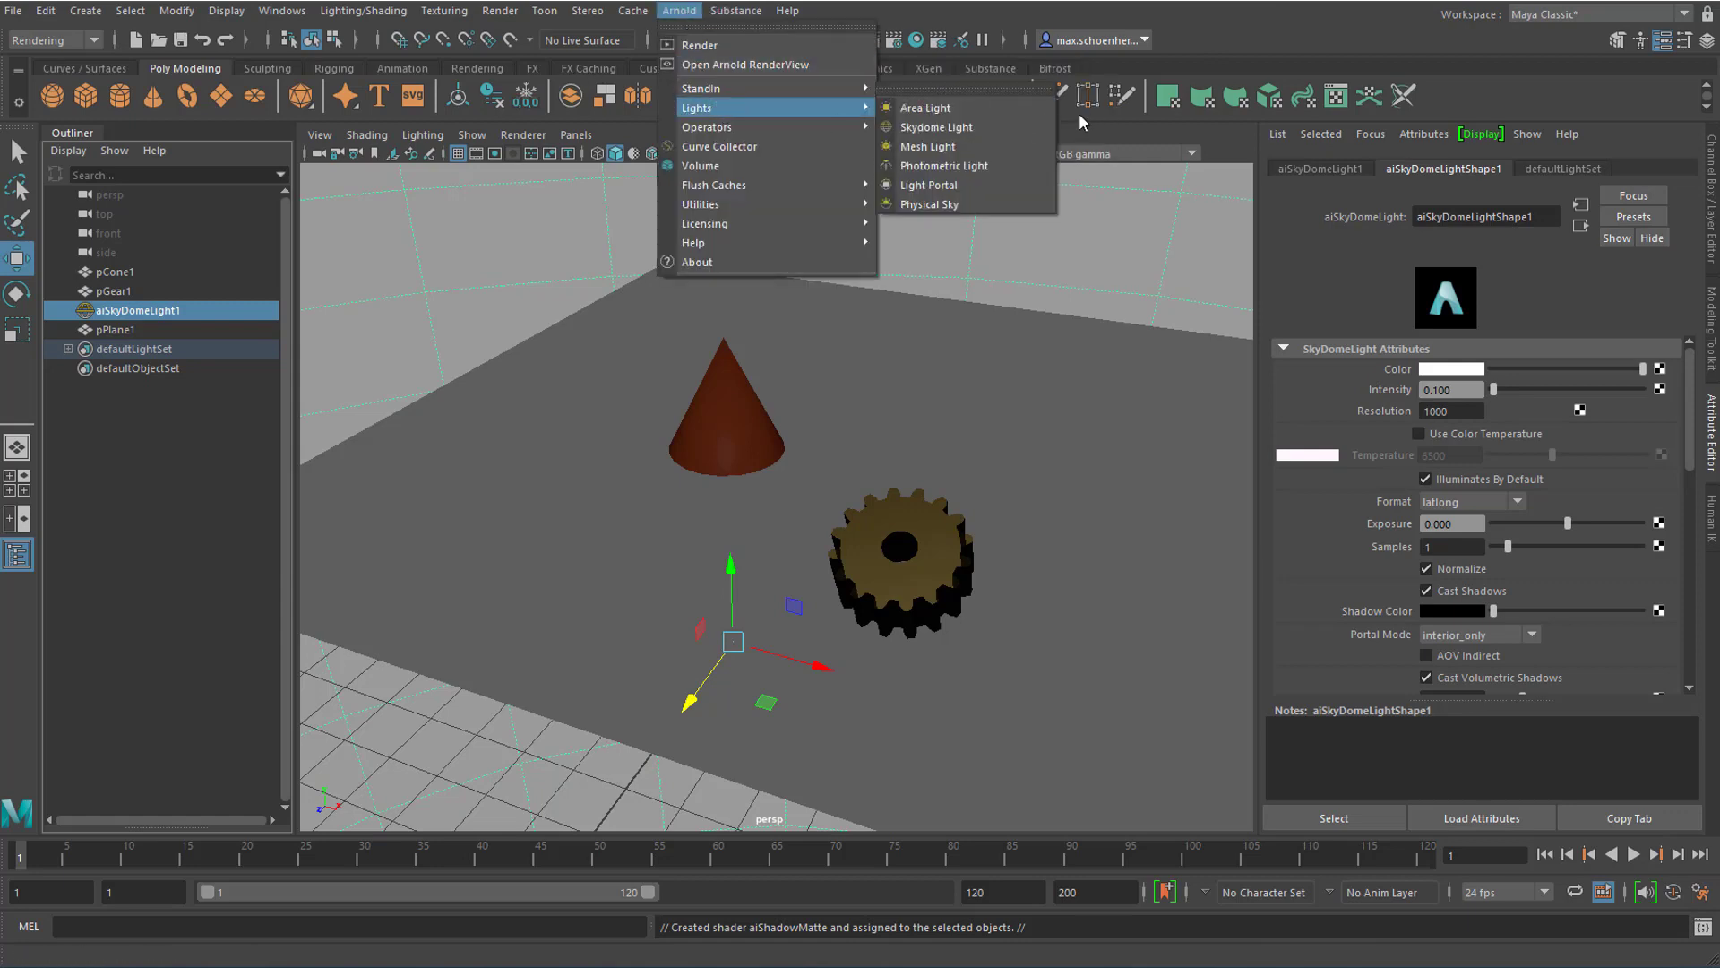
{"action": "left_click", "coordinate": [982, 116]}
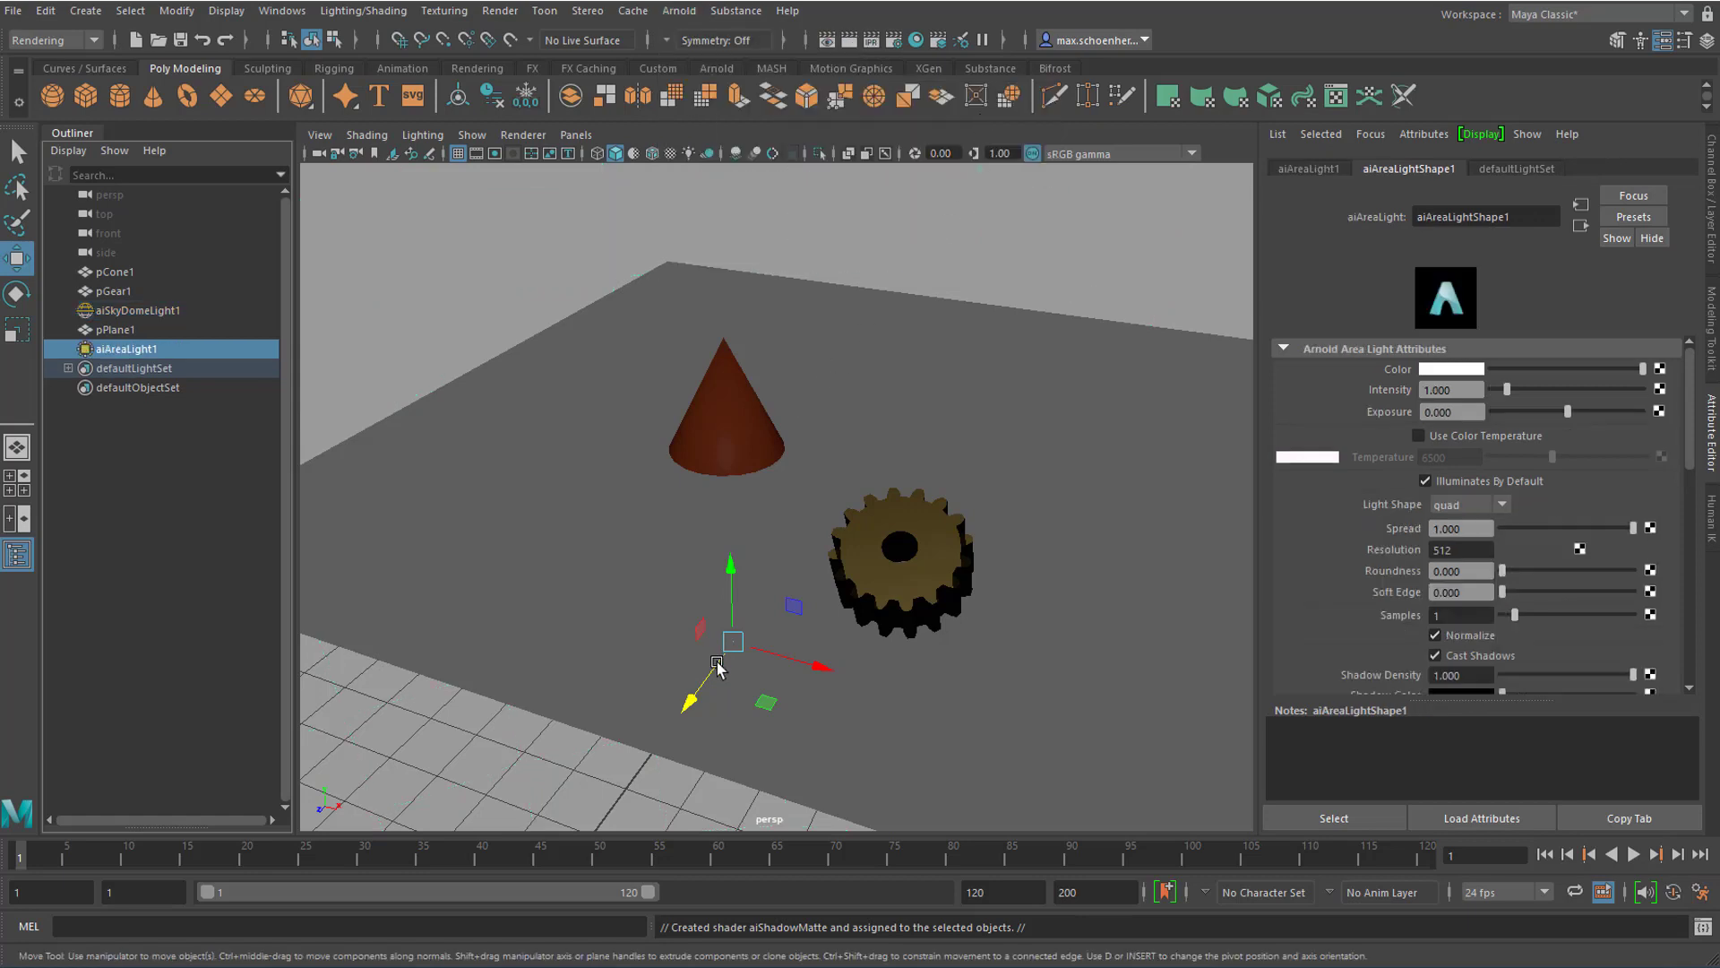
{"action": "left_click_drag", "start_coordinate": [728, 594], "coordinate": [743, 430]}
{"action": "left_click_drag", "start_coordinate": [684, 557], "coordinate": [606, 639]}
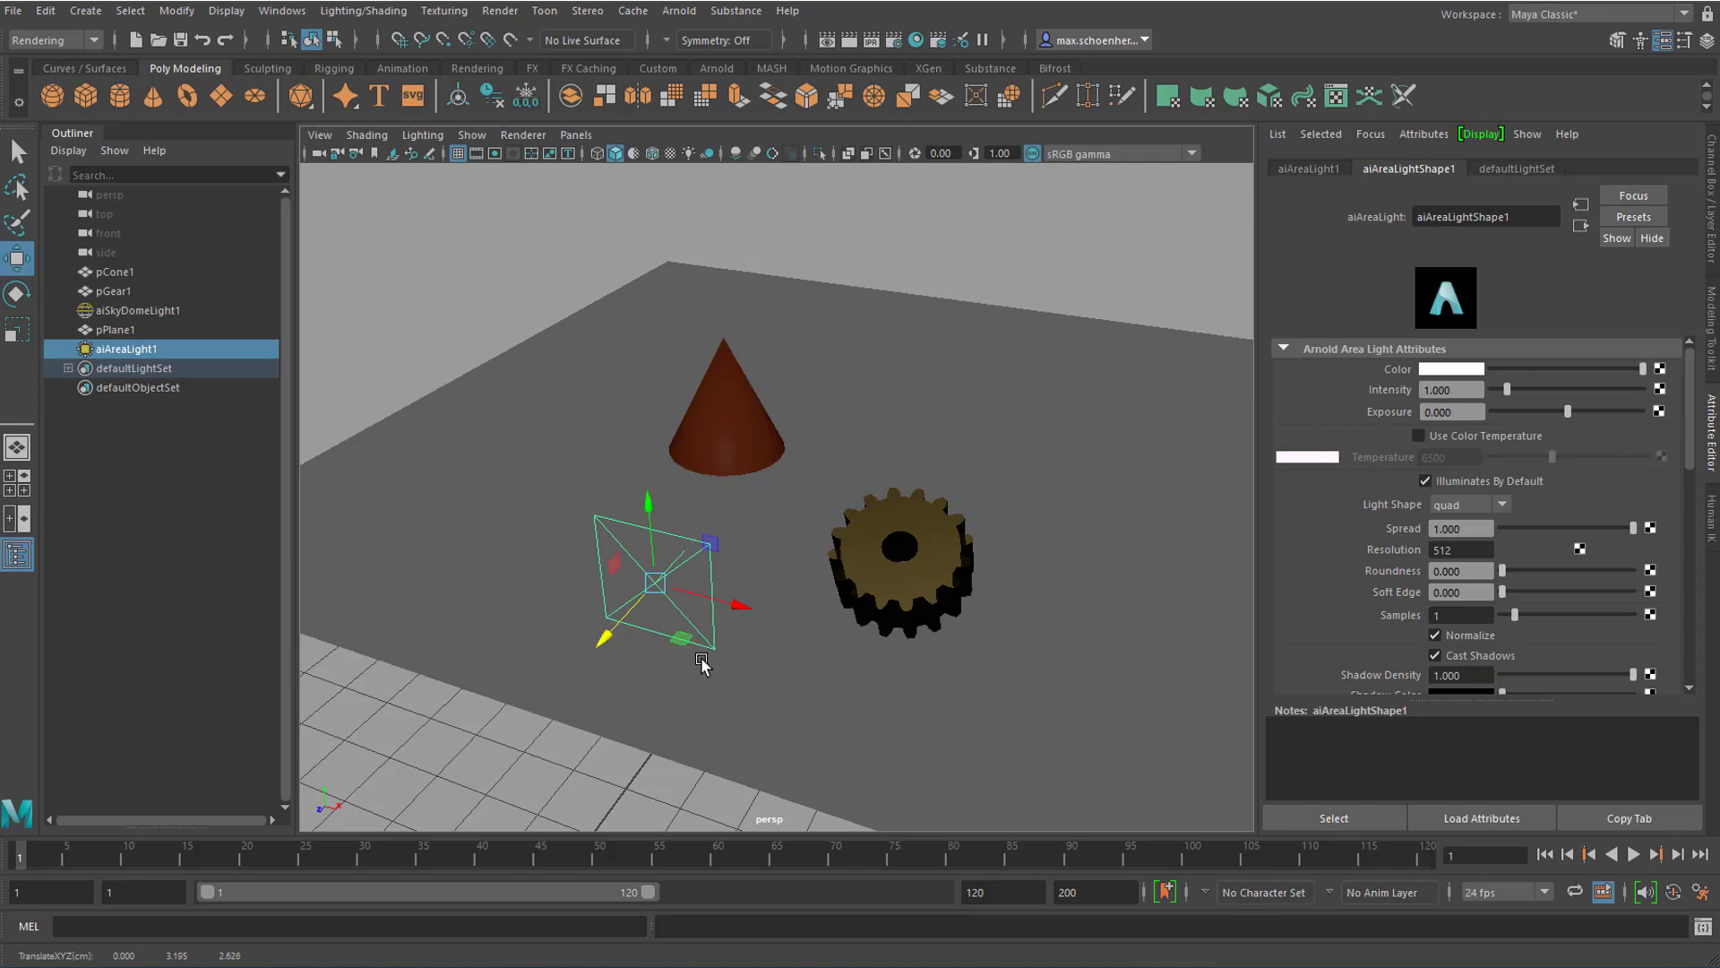
Tilt the area light about 19 degrees around its X axis and scale it up in width and height.
{"action": "key", "text": "e"}
{"action": "left_click_drag", "start_coordinate": [617, 567], "coordinate": [626, 542]}
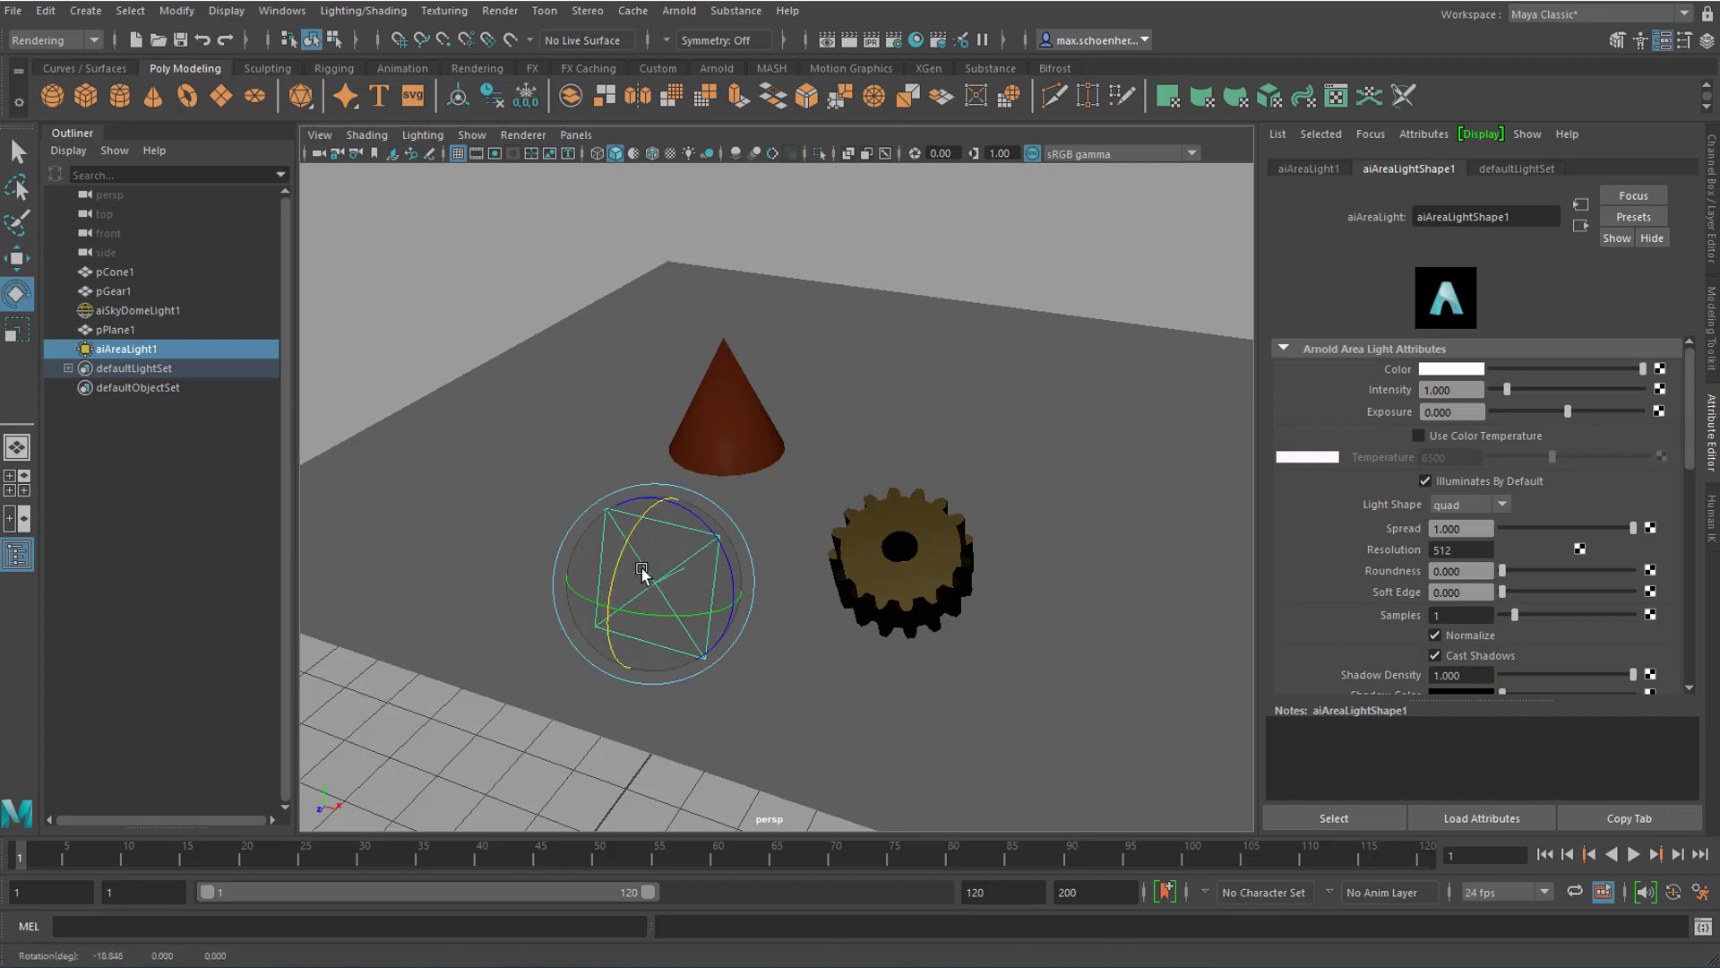
{"action": "key", "text": "r"}
{"action": "left_click_drag", "start_coordinate": [728, 603], "coordinate": [1120, 667]}
{"action": "left_click_drag", "start_coordinate": [668, 502], "coordinate": [679, 466]}
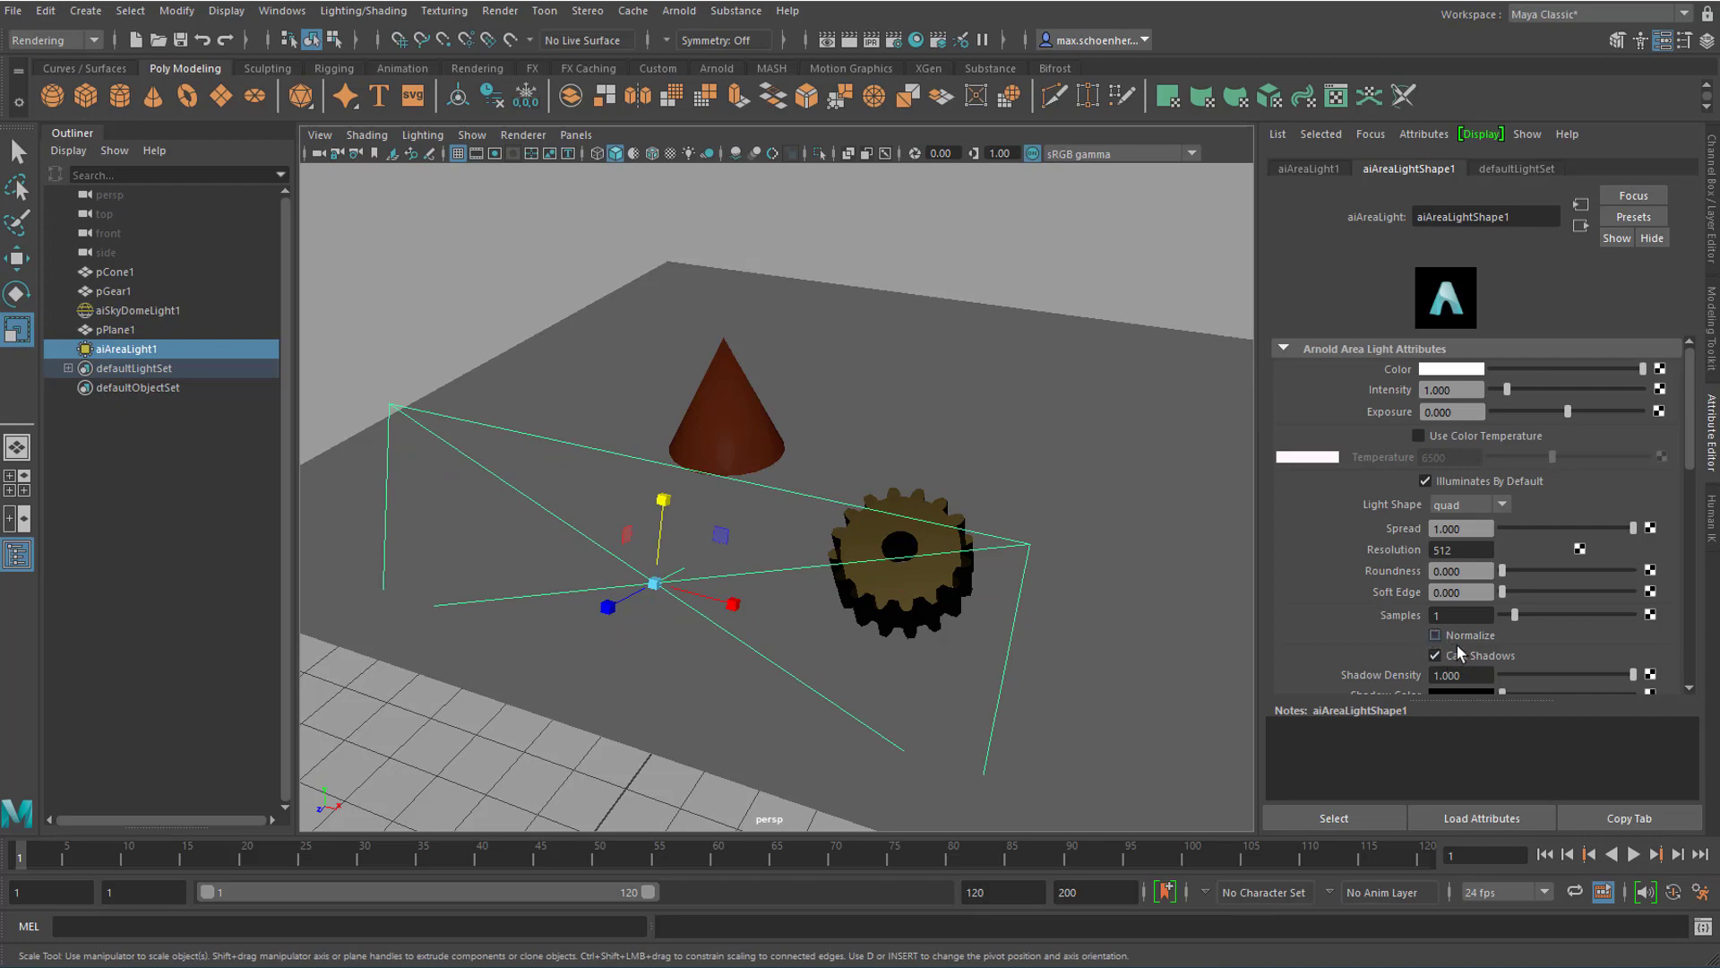
Turn off Normalize for the area light, set its exposure to 2 and reposition it beside the cone.
{"action": "left_click", "coordinate": [679, 11]}
{"action": "key", "text": "e"}
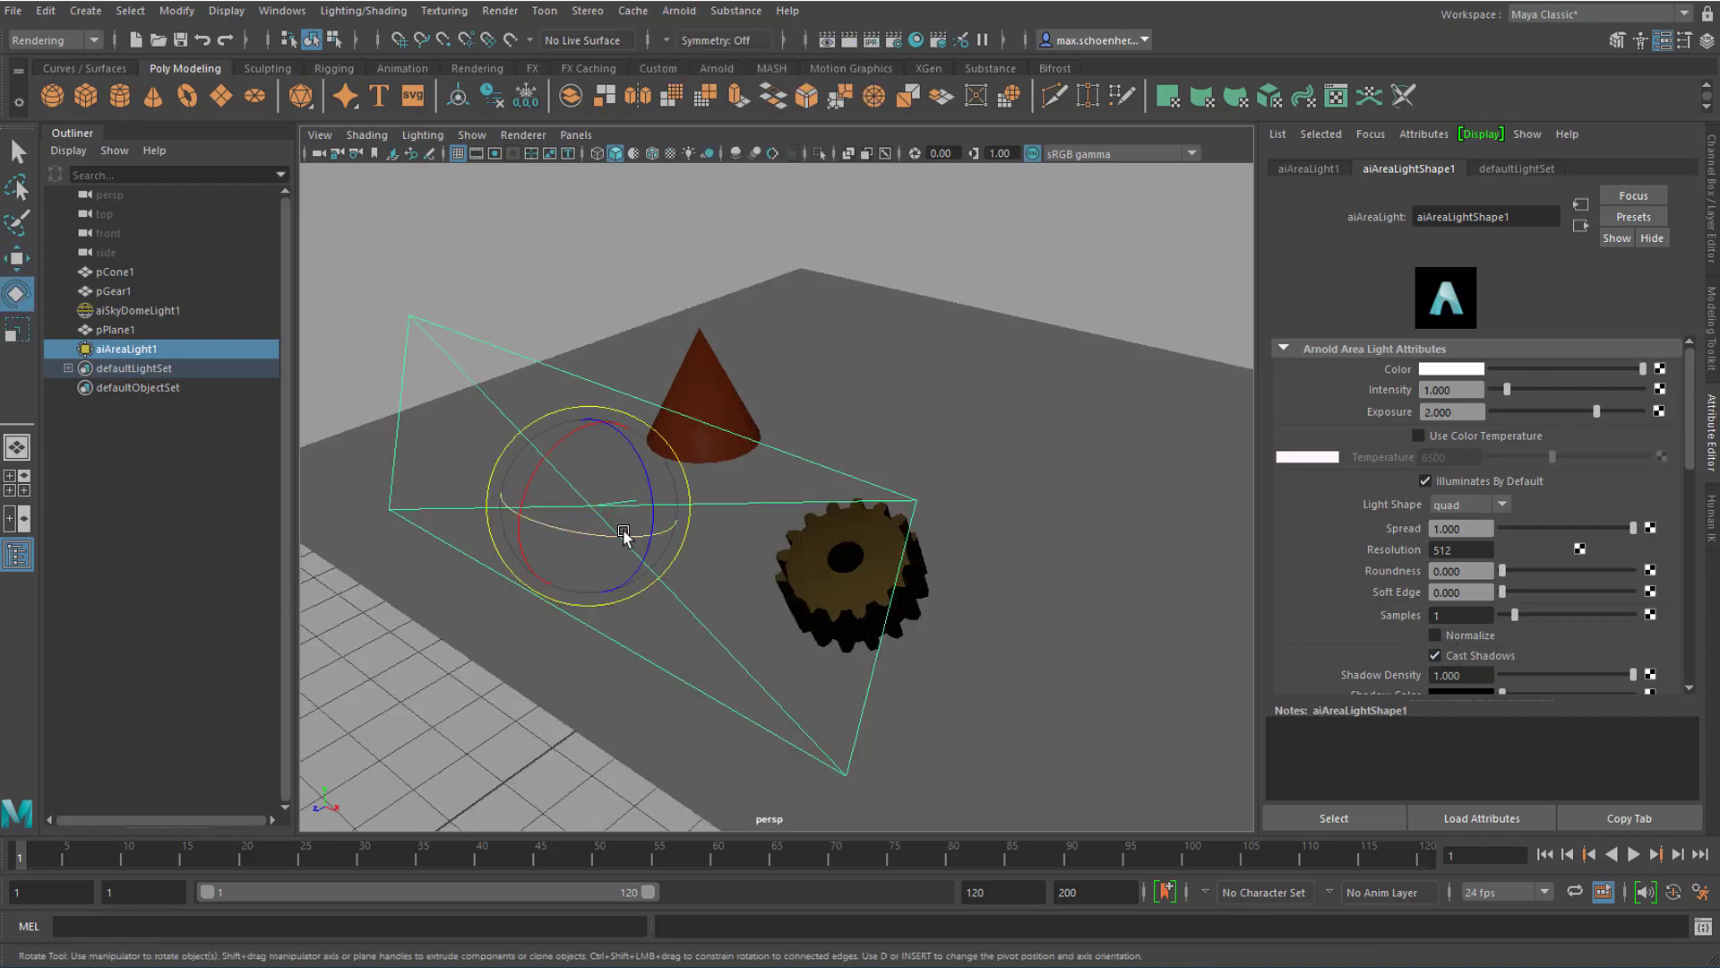
{"action": "key", "text": "w"}
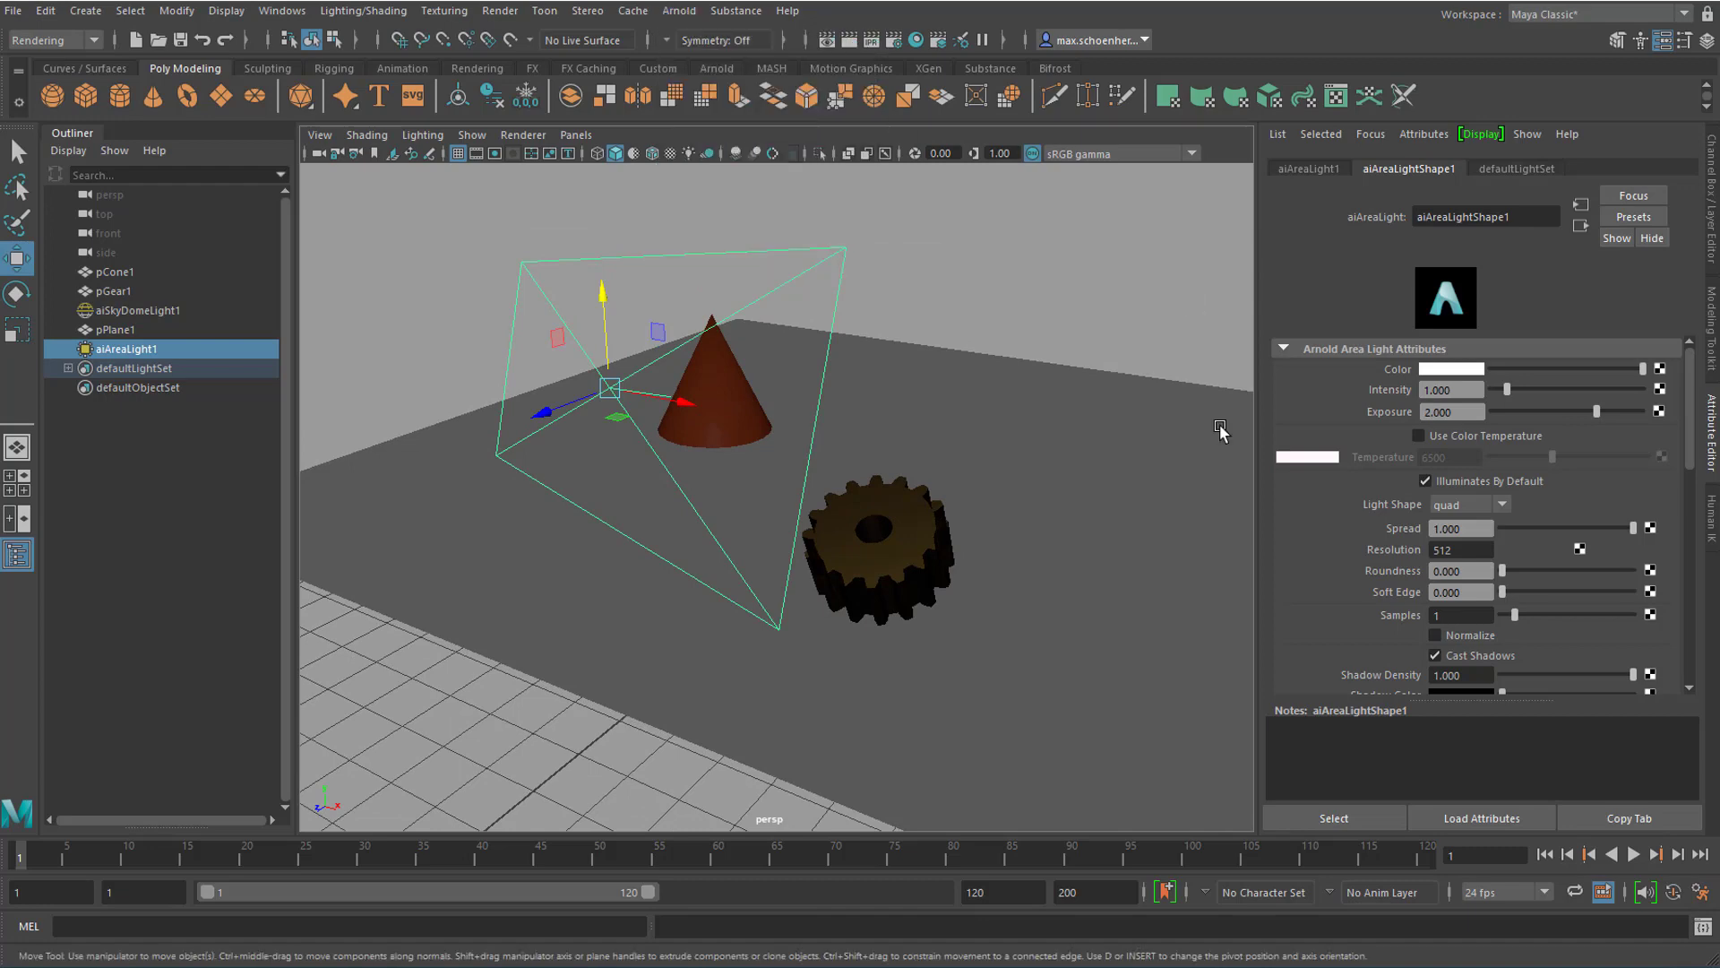
Move the gear up closer to the cone and render the scene in Arnold RenderView.
{"action": "left_click", "coordinate": [681, 11]}
{"action": "left_click", "coordinate": [744, 64]}
{"action": "left_click", "coordinate": [834, 625]}
{"action": "left_click_drag", "start_coordinate": [833, 626], "coordinate": [787, 430]}
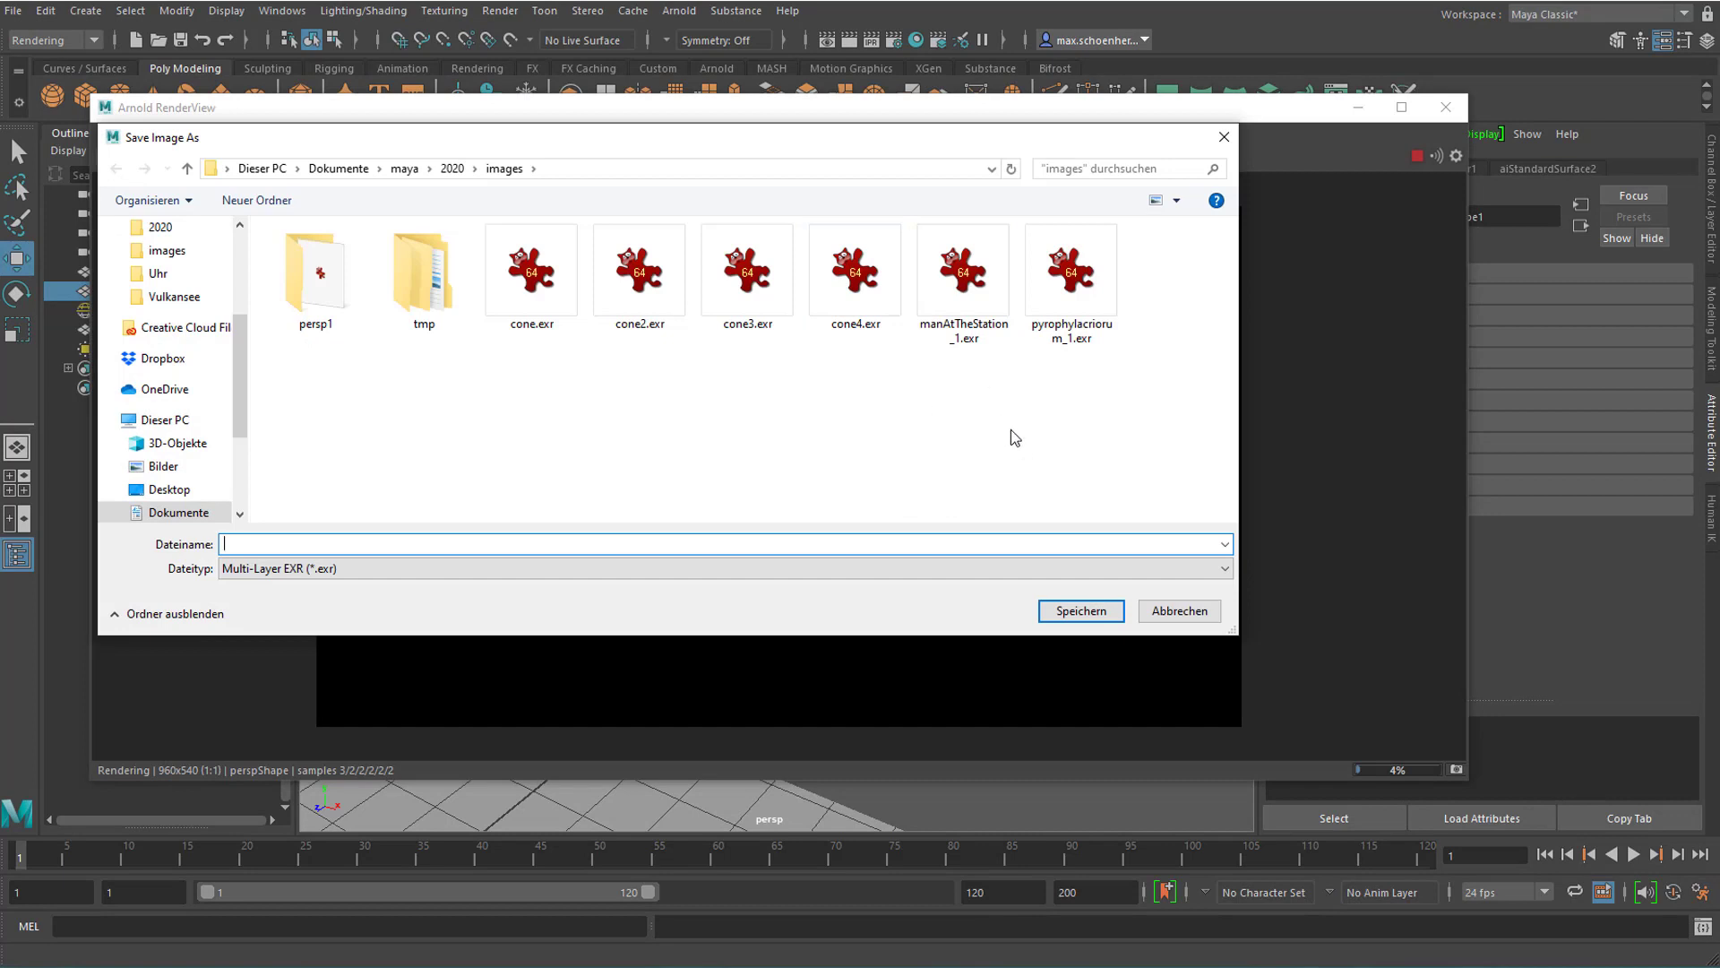
Save the render as a multi-layer EXR over the existing file cone4.exr.
{"action": "left_click", "coordinate": [856, 277]}
{"action": "left_click", "coordinate": [1080, 618]}
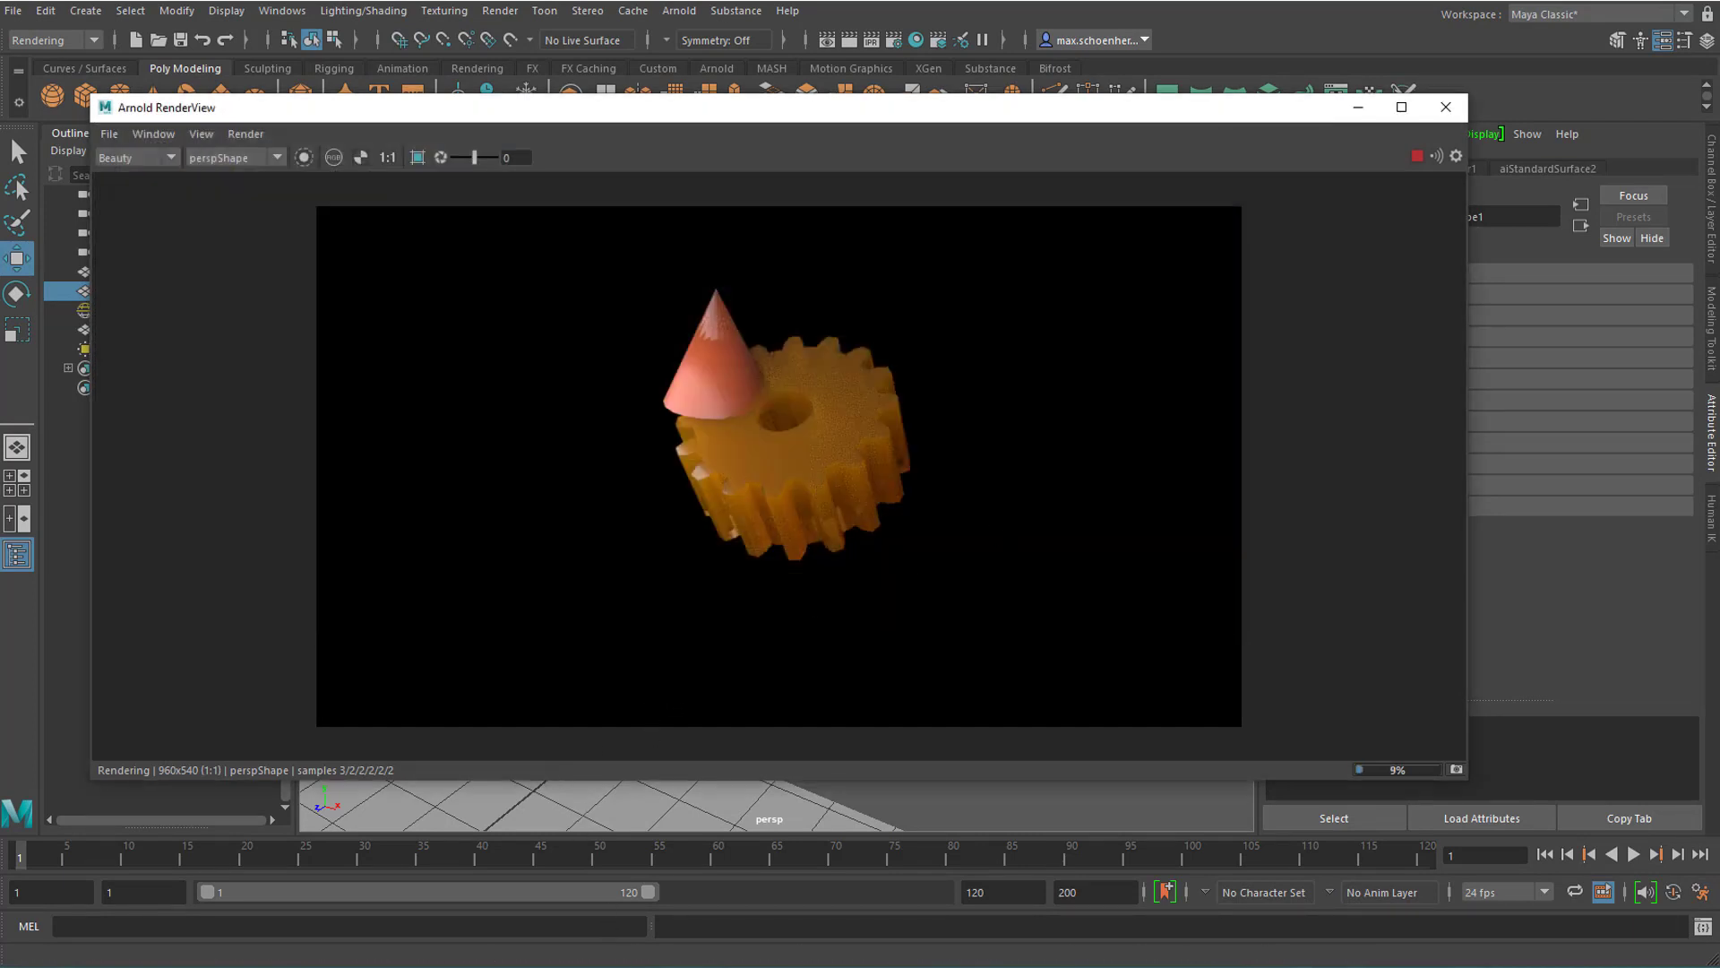
Open cone4.exr in Photoshop and load the transparency of layer Ebene 0 as a new selection.
{"action": "mouse_move", "coordinate": [305, 967]}
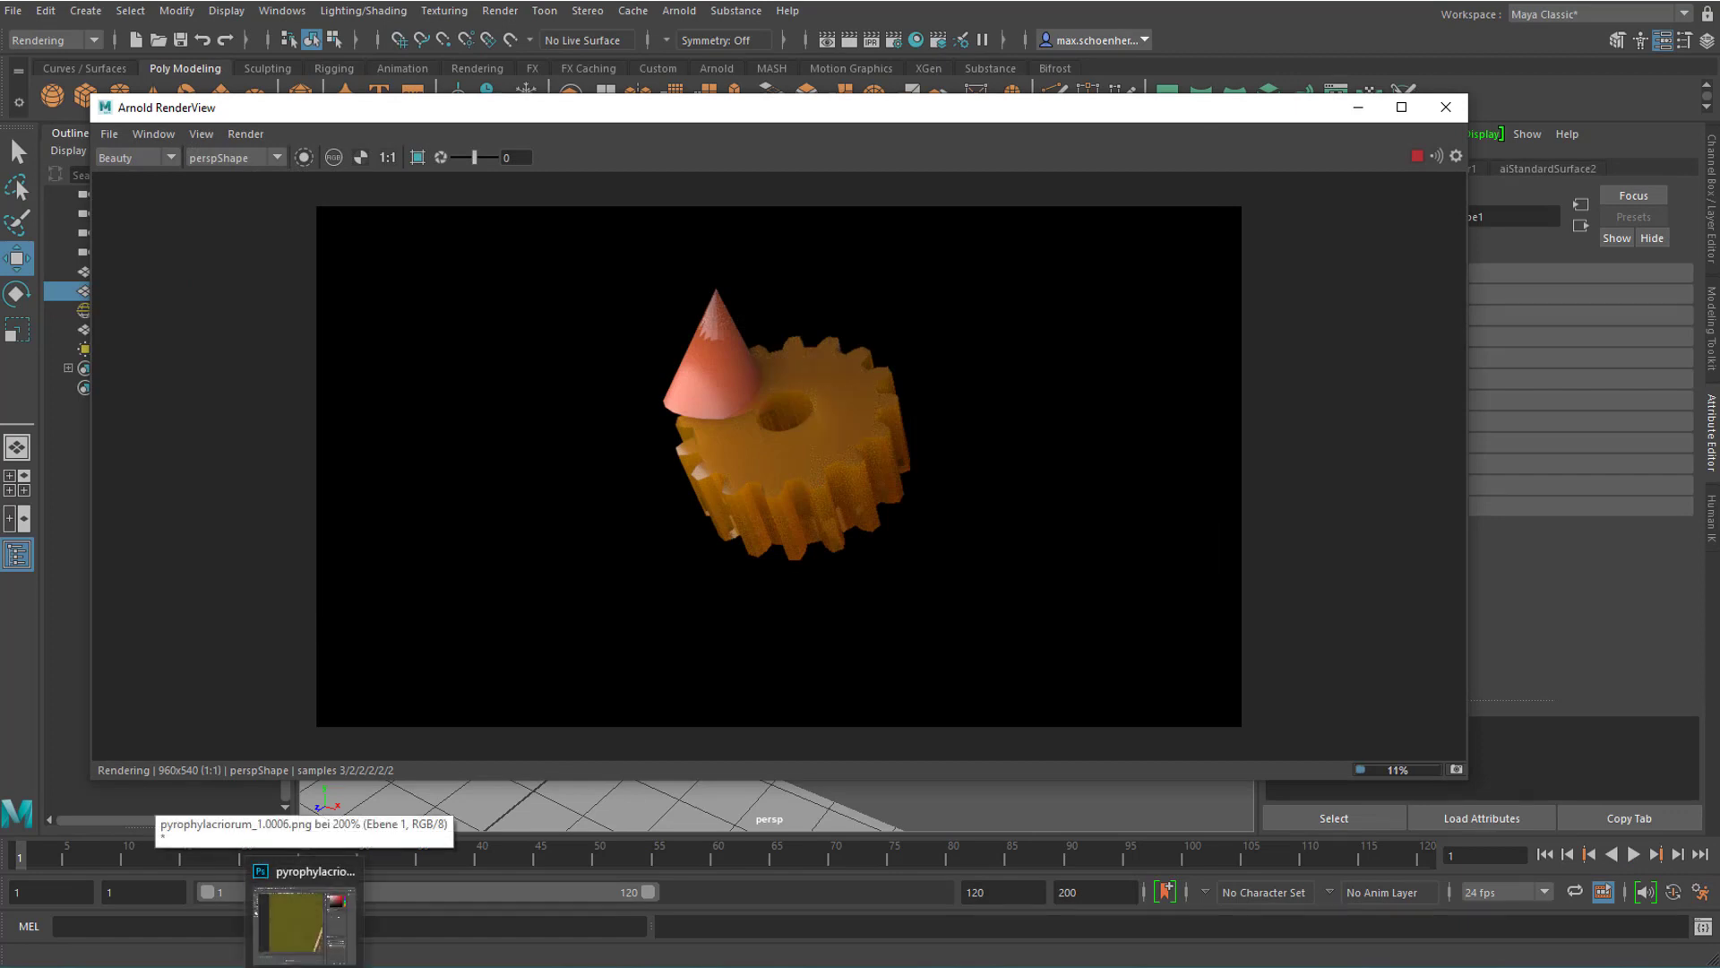
{"action": "left_click", "coordinate": [304, 922]}
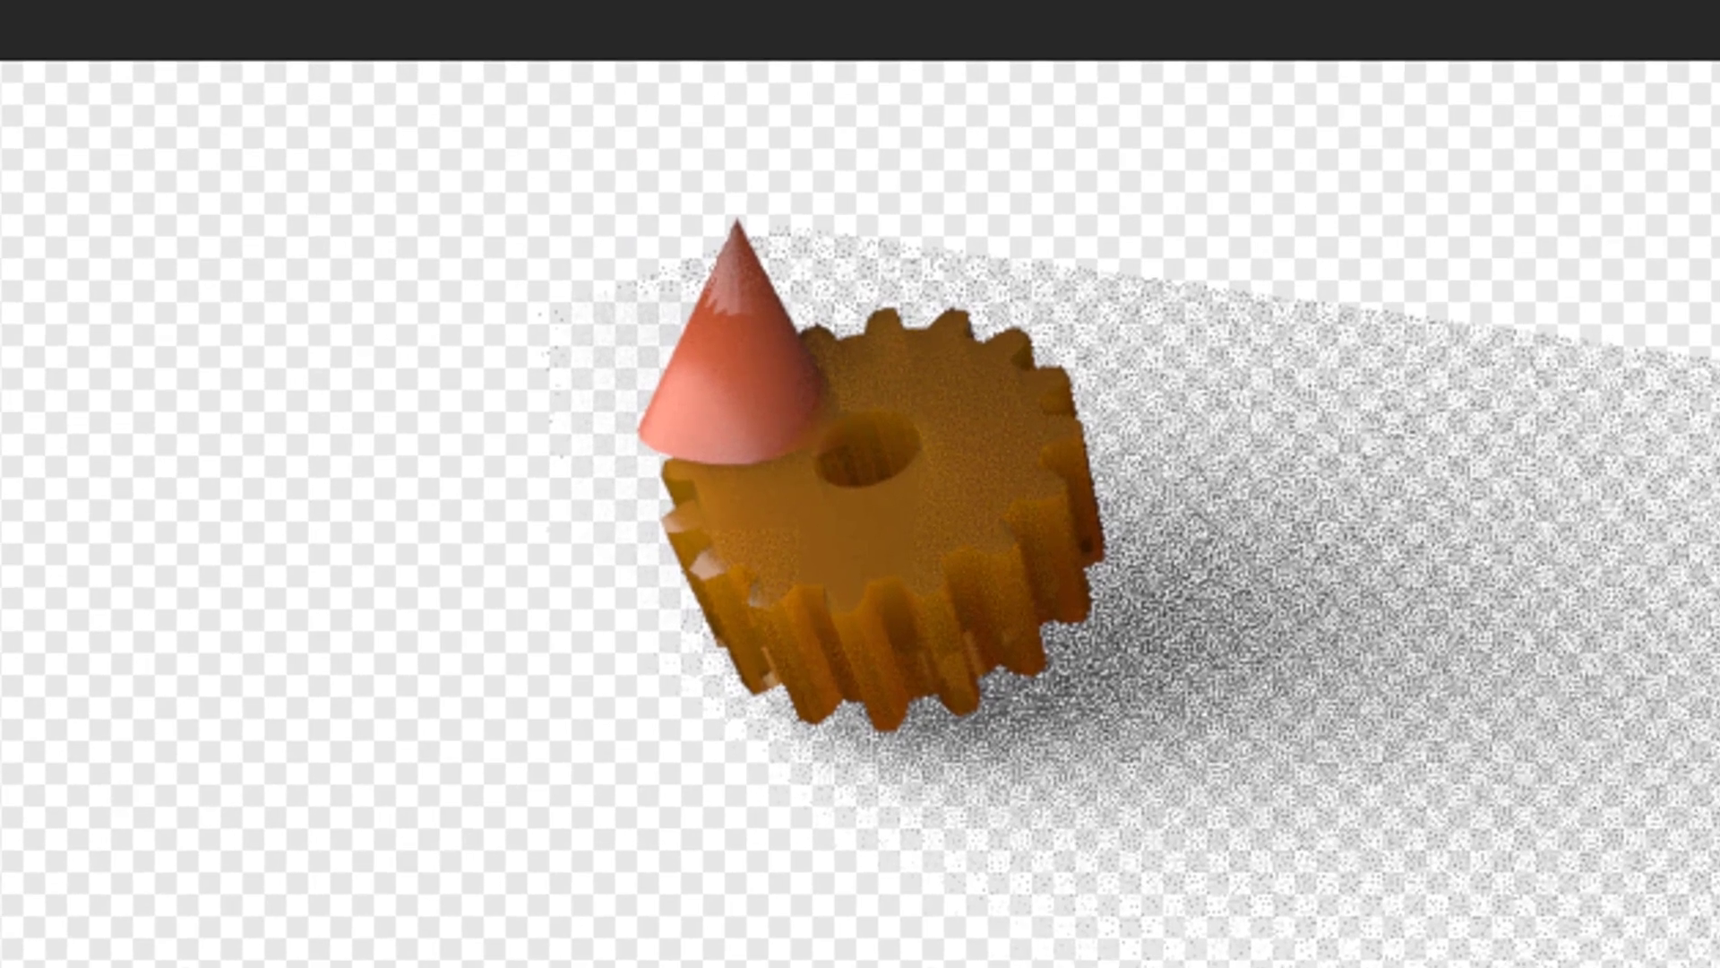
{"action": "left_click", "coordinate": [322, 2]}
{"action": "left_click", "coordinate": [607, 529]}
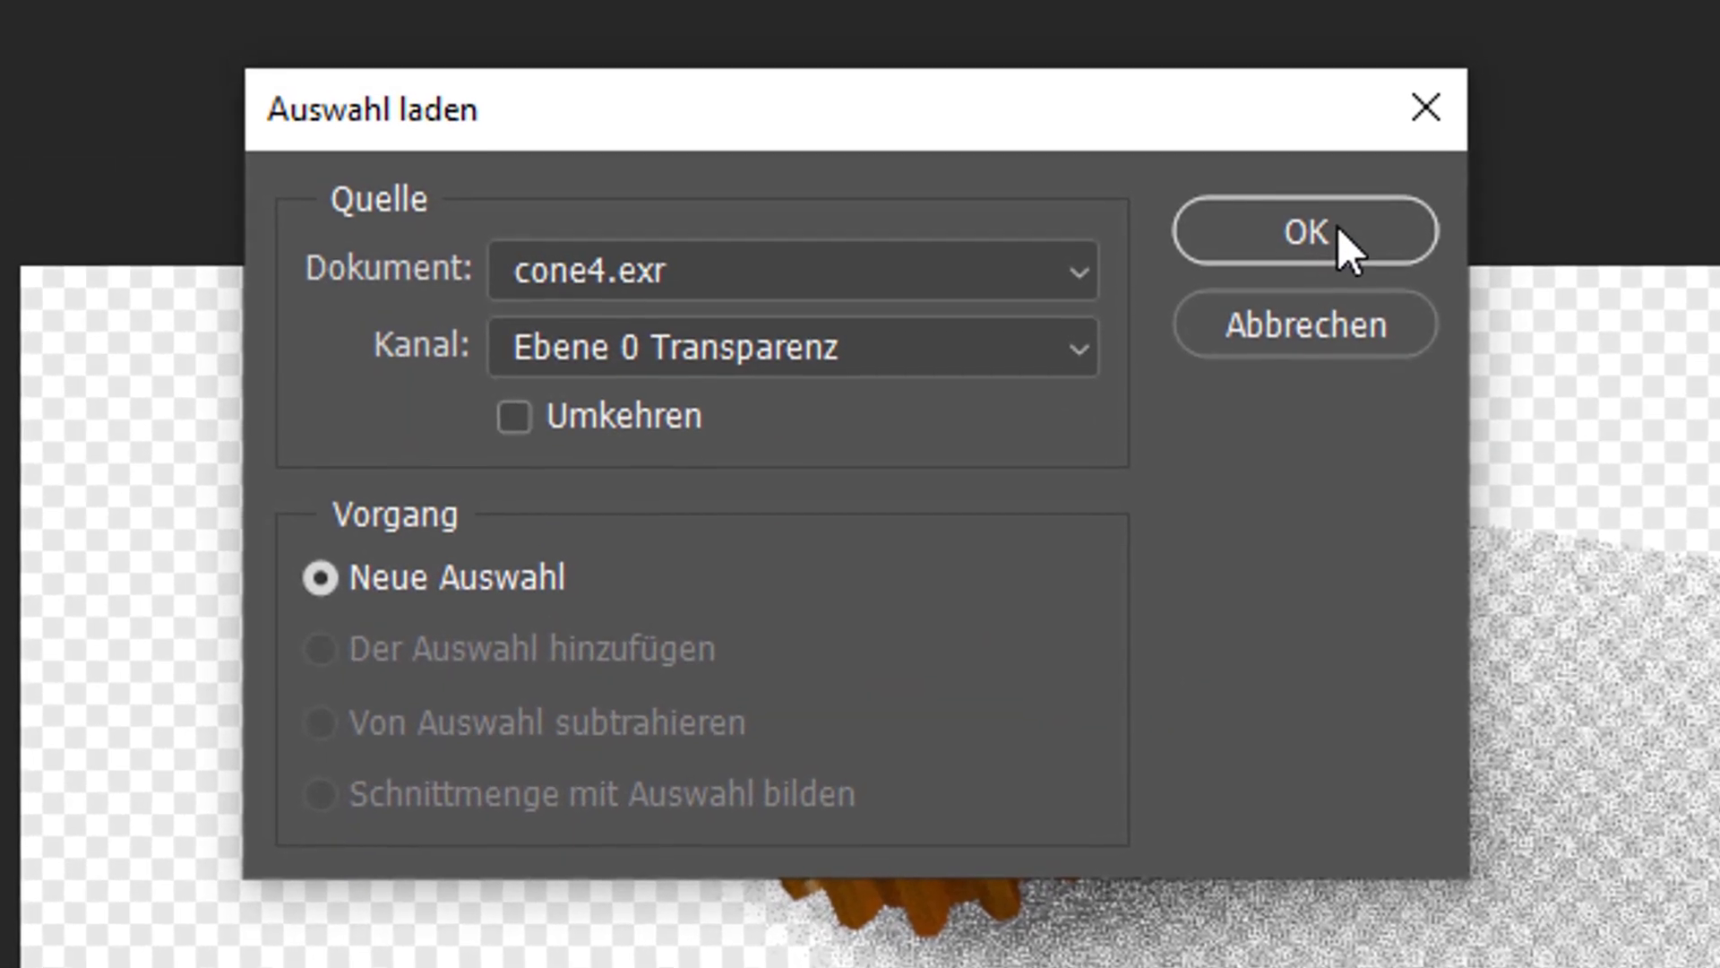
{"action": "left_click", "coordinate": [1338, 231]}
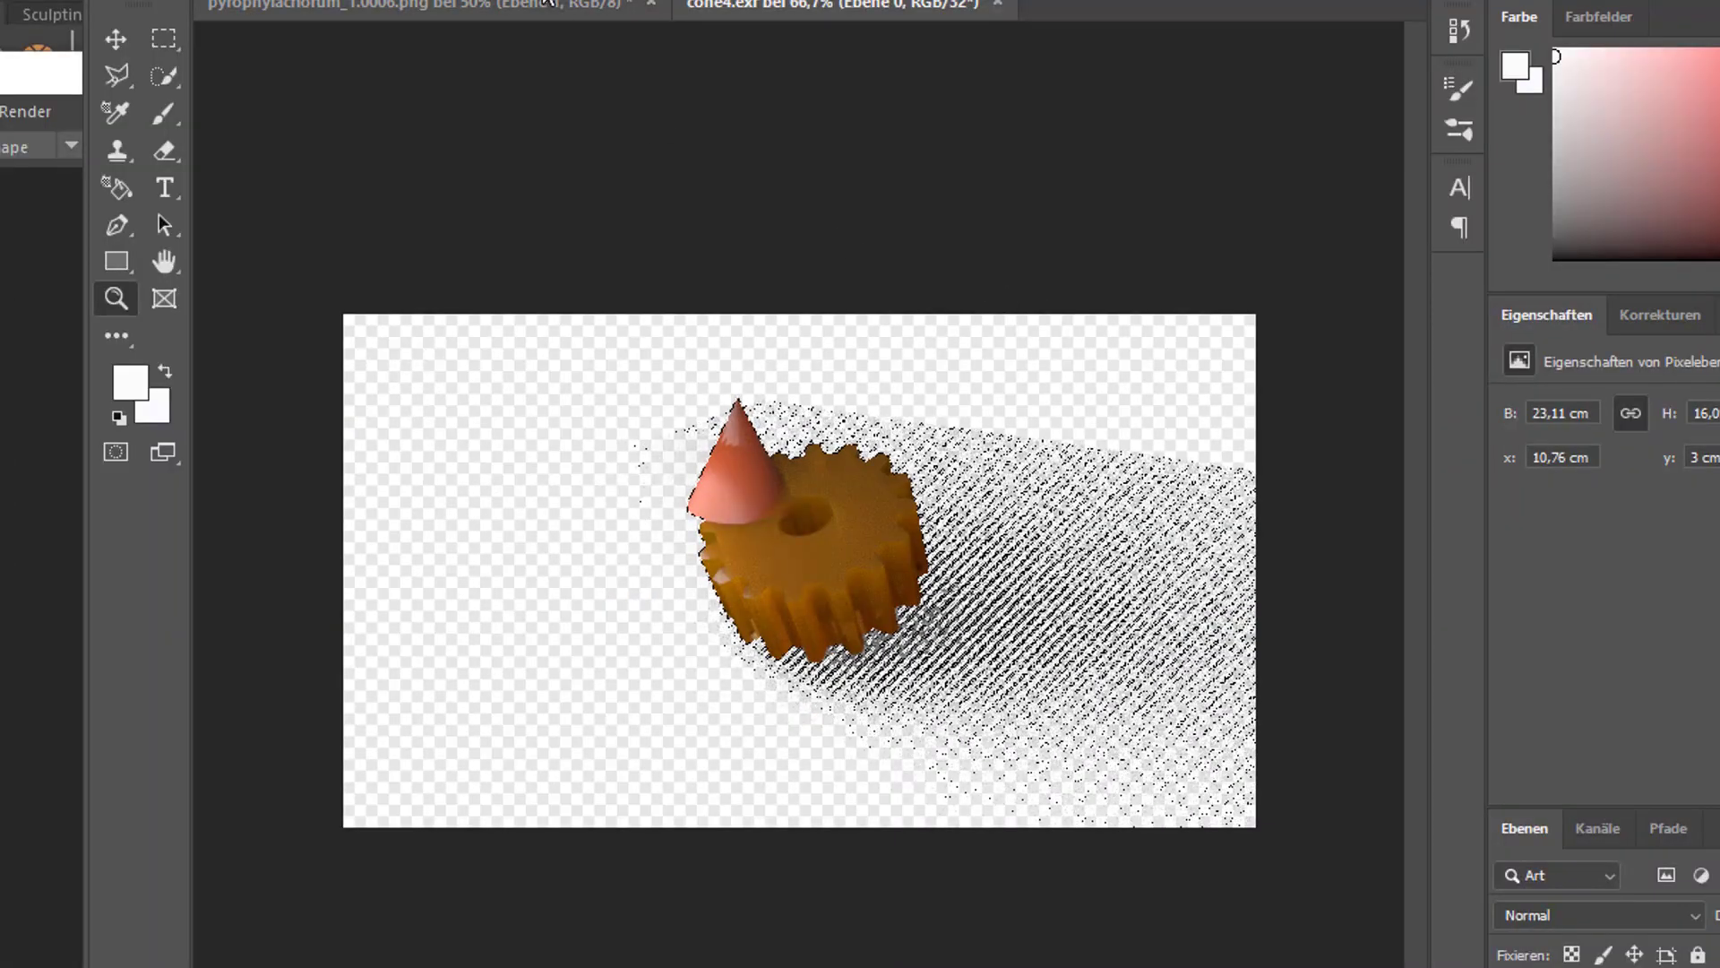
Paste the cone and gear with their shadow into pyrophylacriorum_1.0006.png and move them over the left part of the map.
{"action": "left_click", "coordinate": [549, 5]}
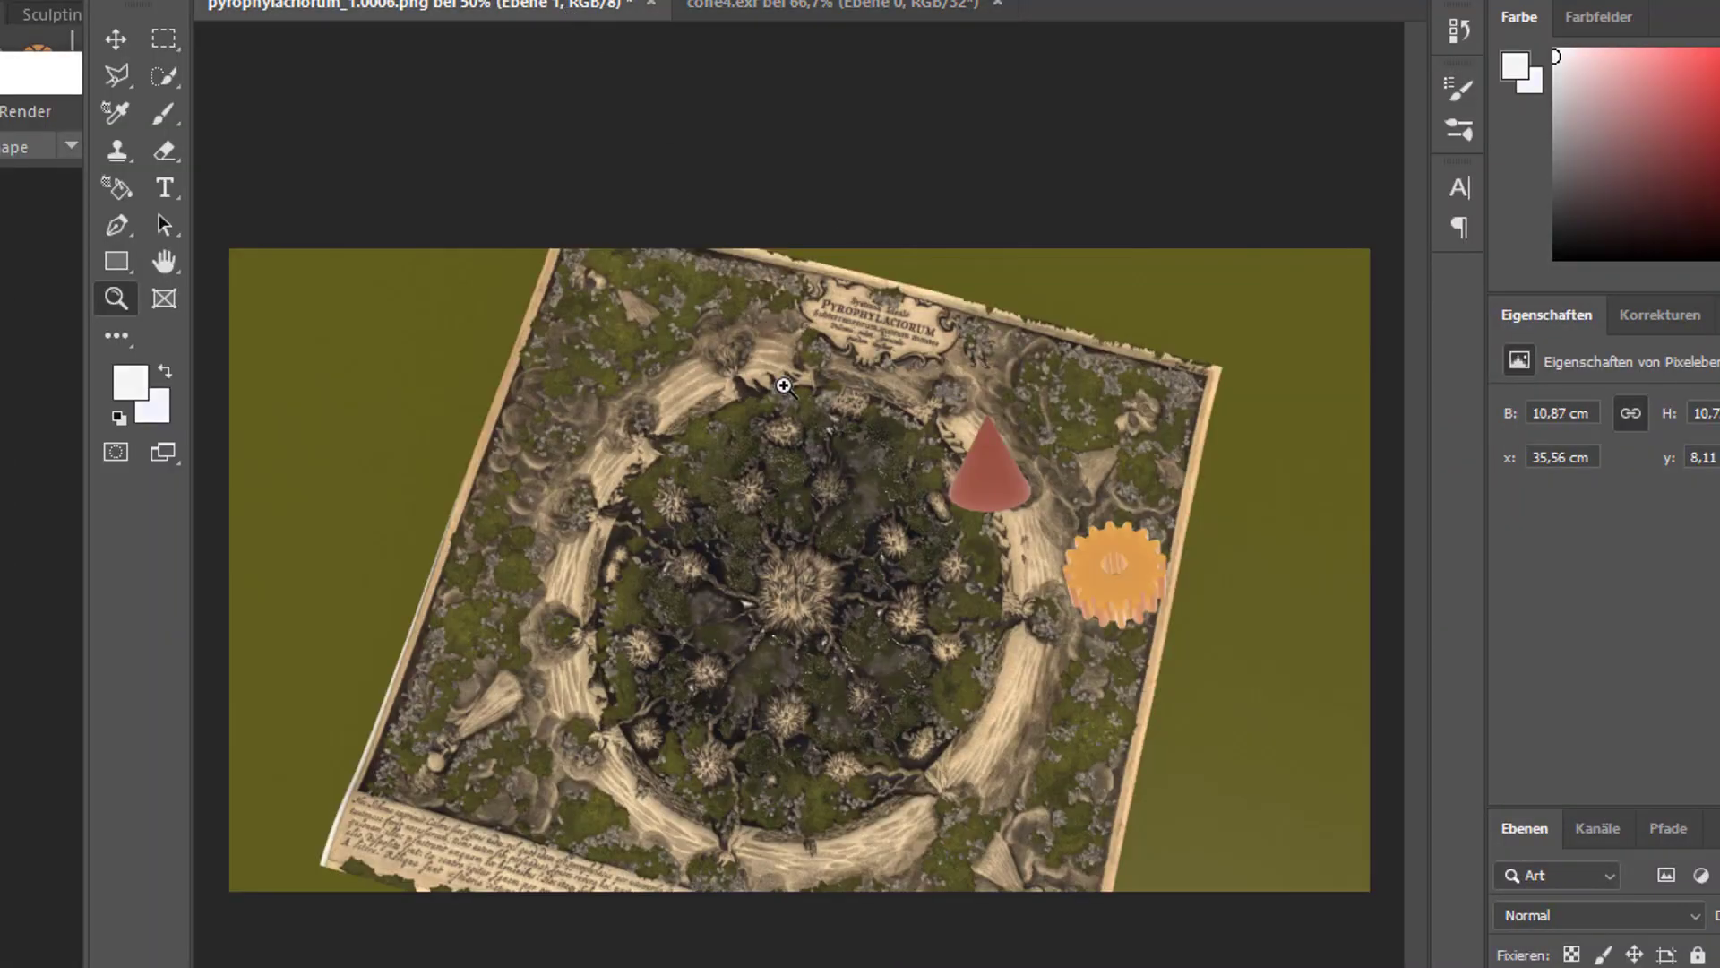
{"action": "left_click_drag", "start_coordinate": [773, 387], "coordinate": [842, 514]}
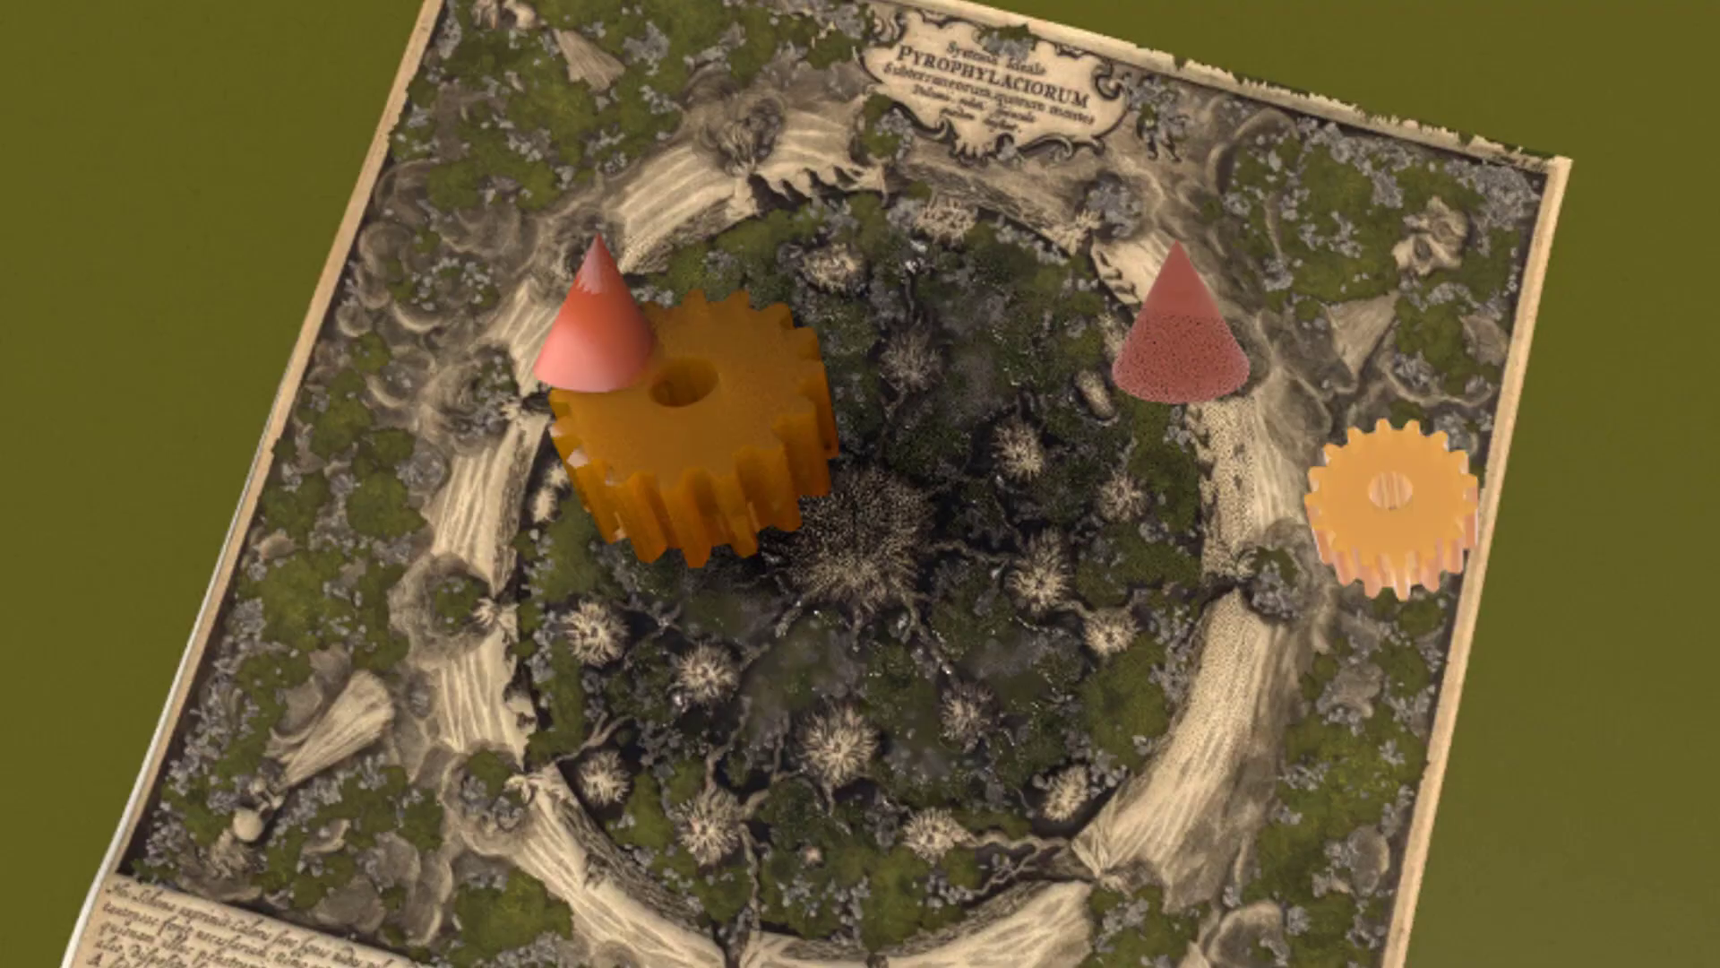
{"action": "left_click_drag", "start_coordinate": [773, 426], "coordinate": [1253, 534]}
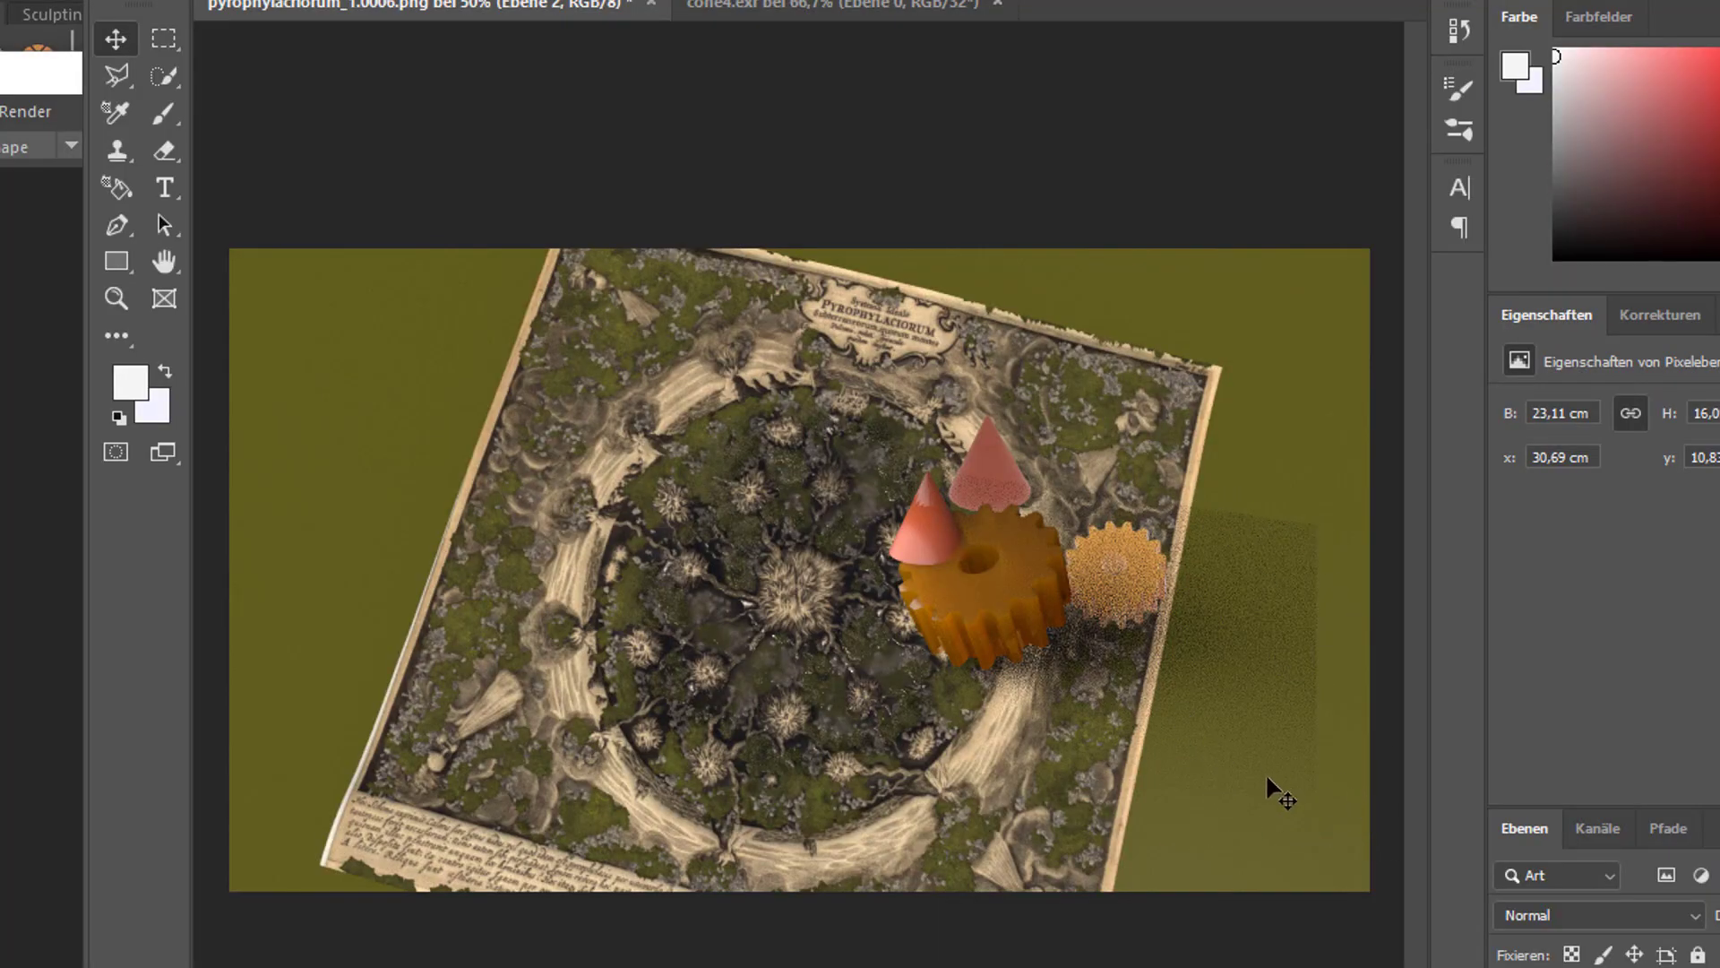
{"action": "left_click_drag", "start_coordinate": [986, 609], "coordinate": [353, 455]}
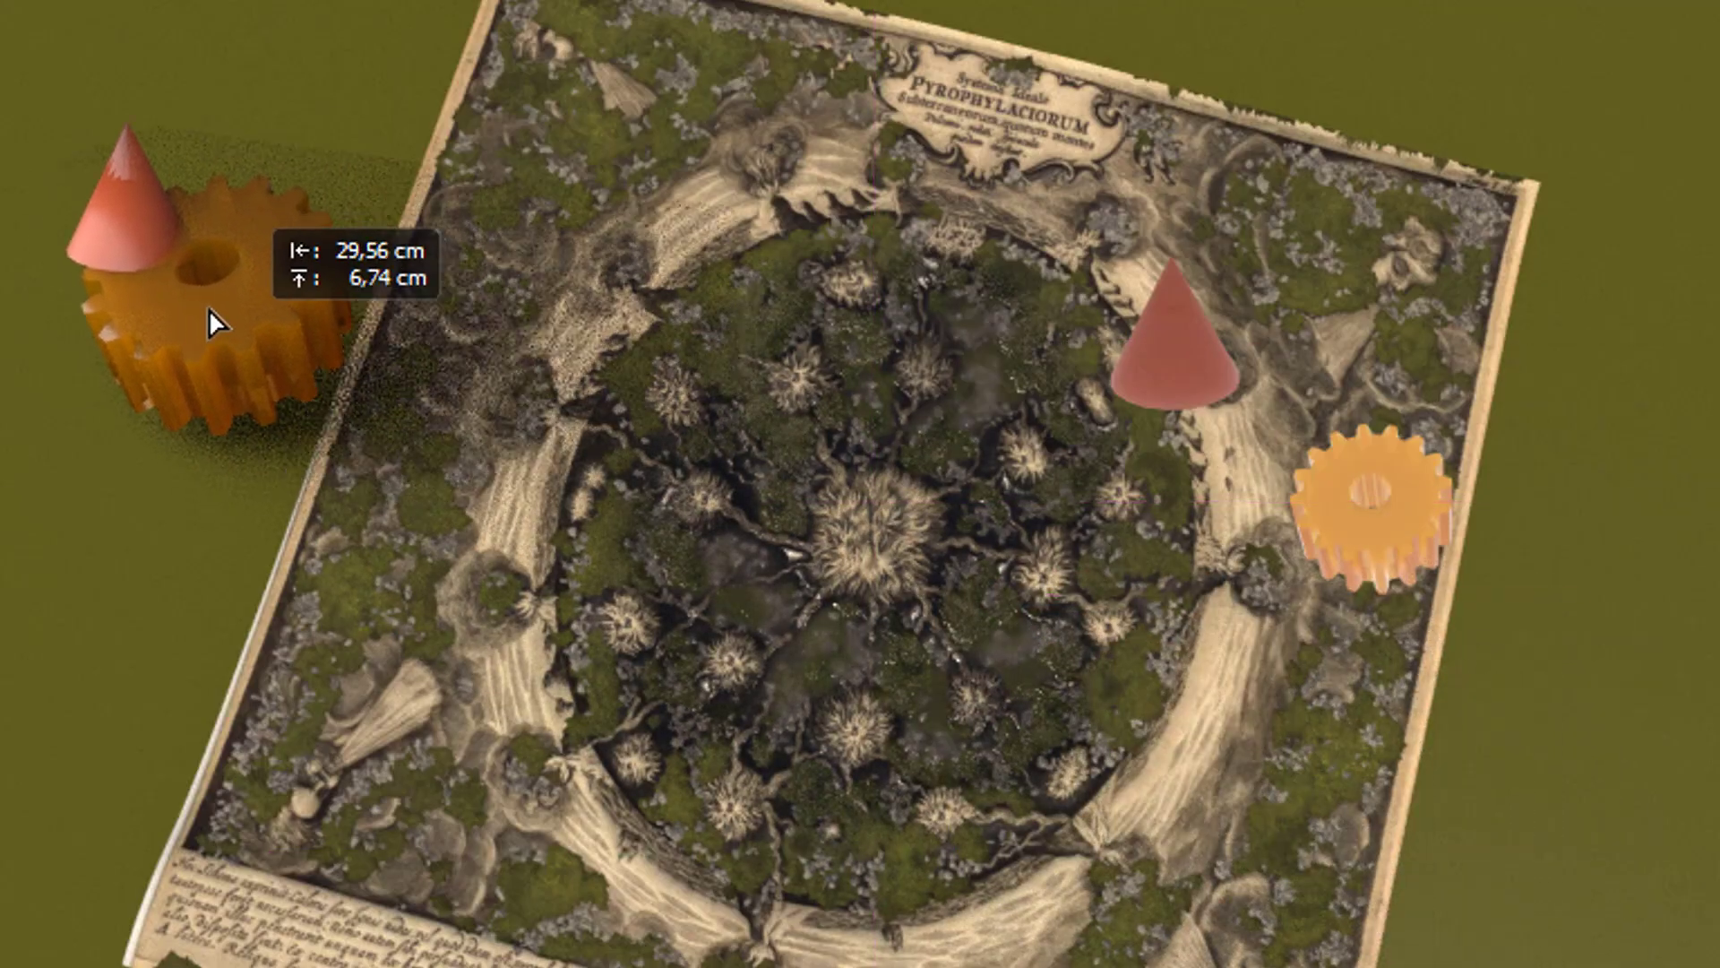
{"action": "left_click_drag", "start_coordinate": [208, 309], "coordinate": [126, 150]}
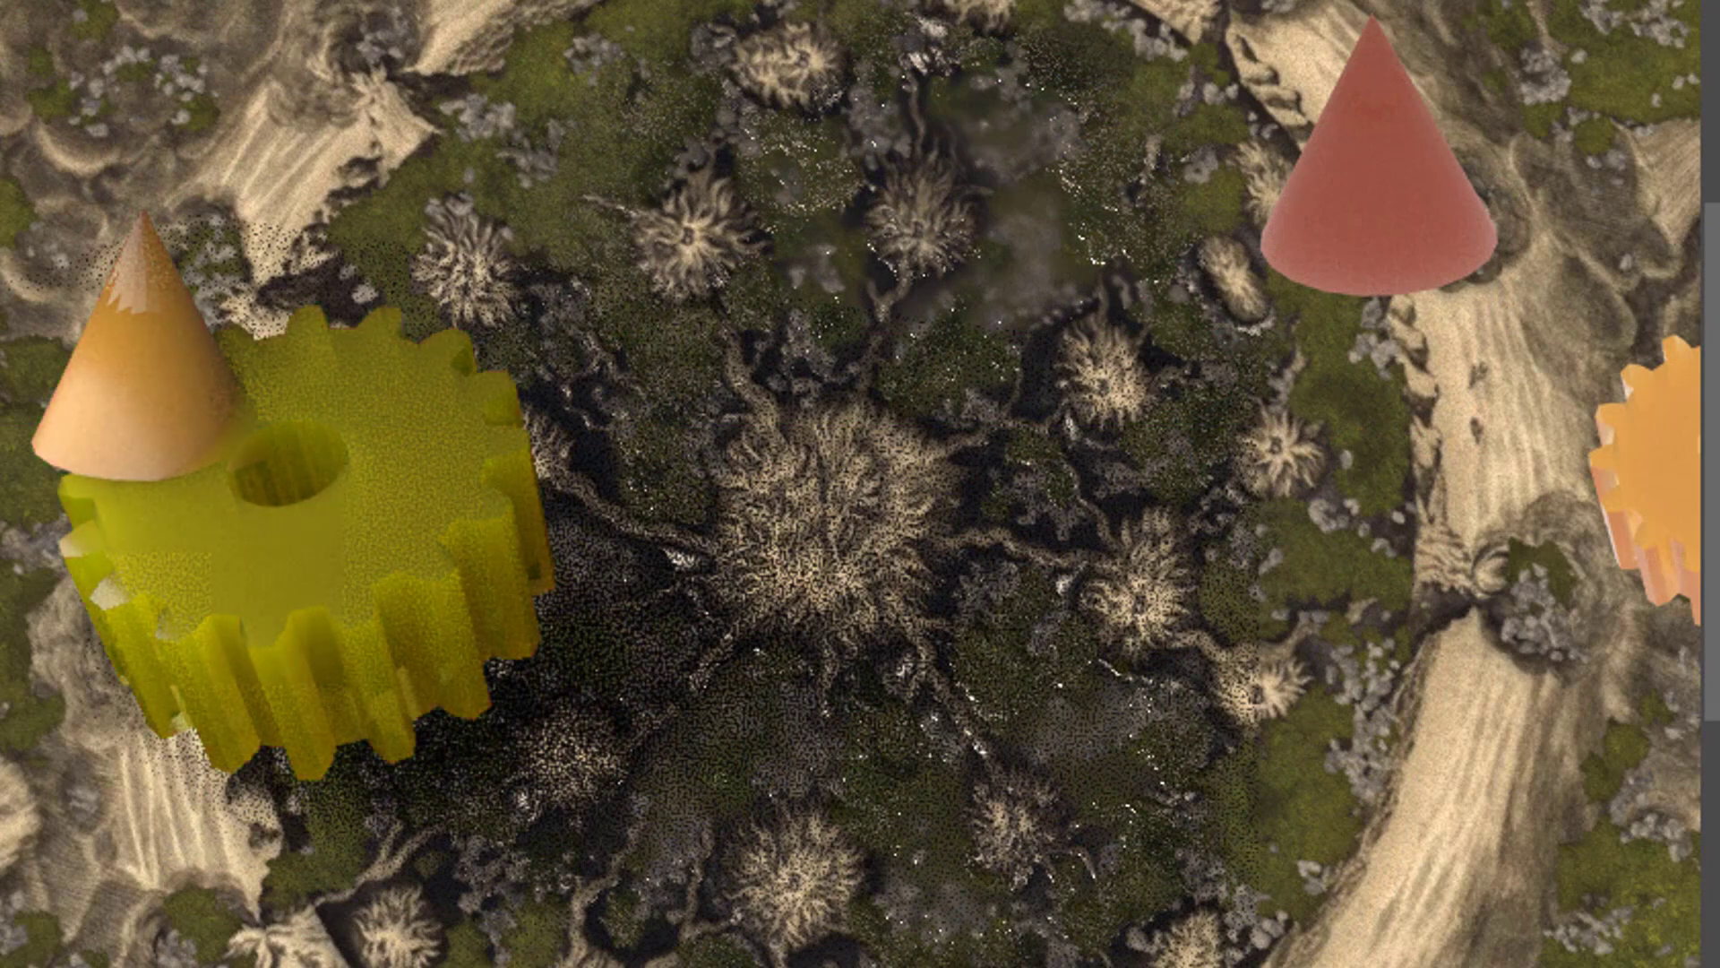